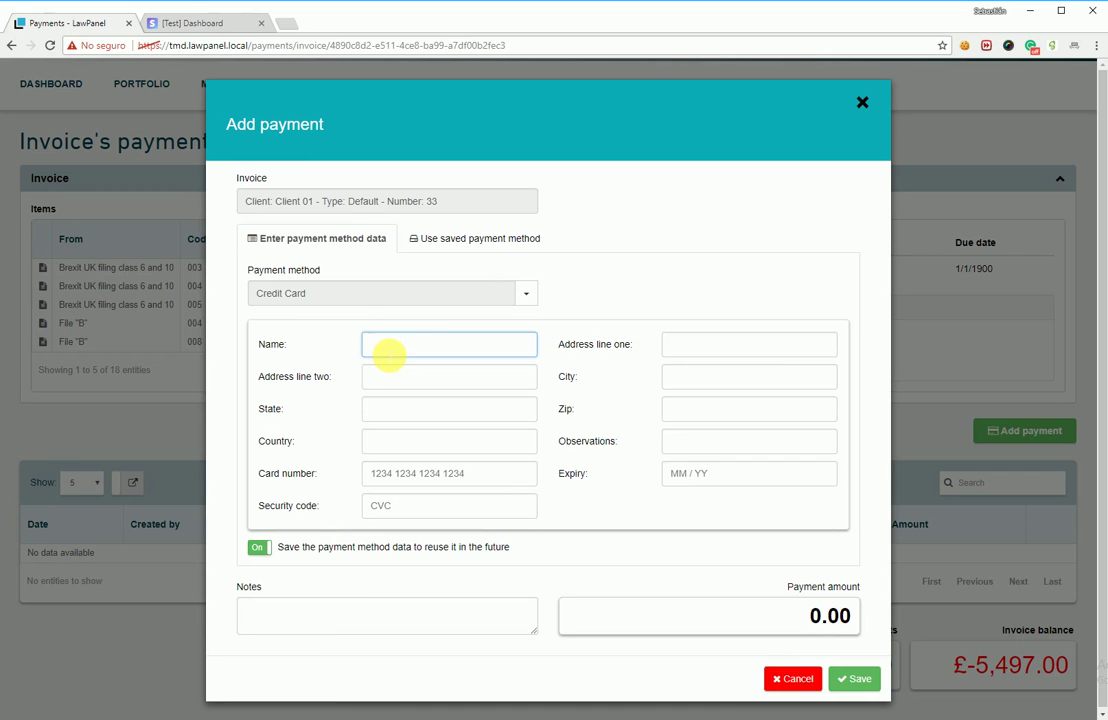
# Step: Enter the cardholder's name and both billing address lines, accepting the autocomplete suggestion
pyautogui.write('Juan ')
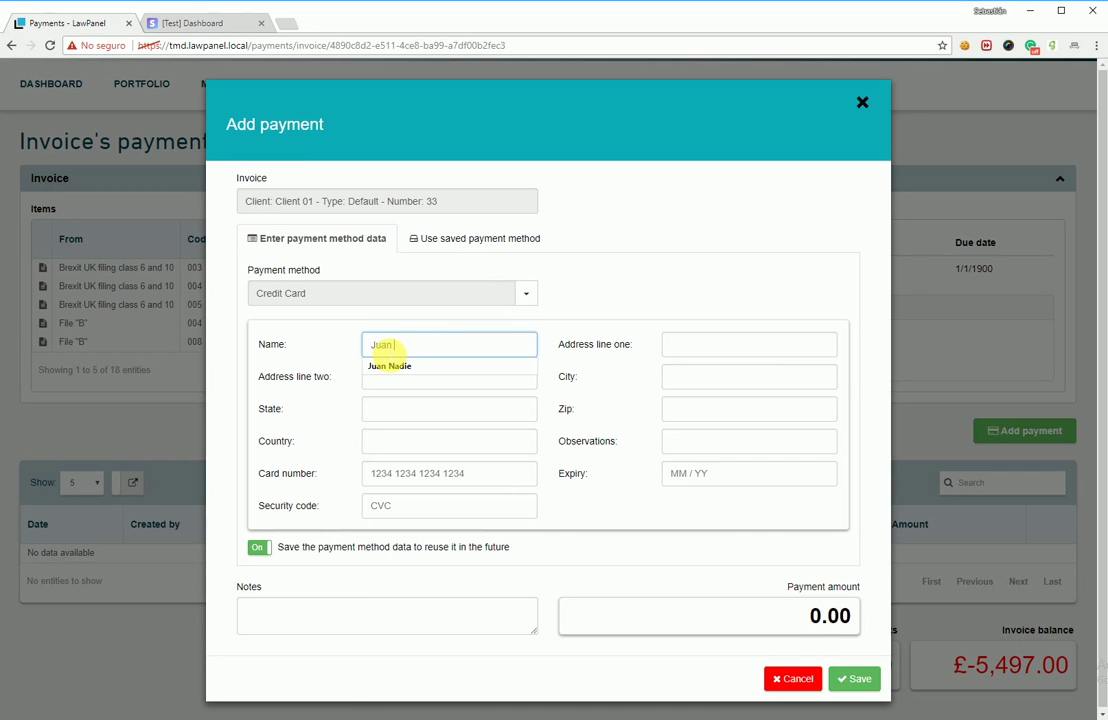
pyautogui.write('Sebastian ')
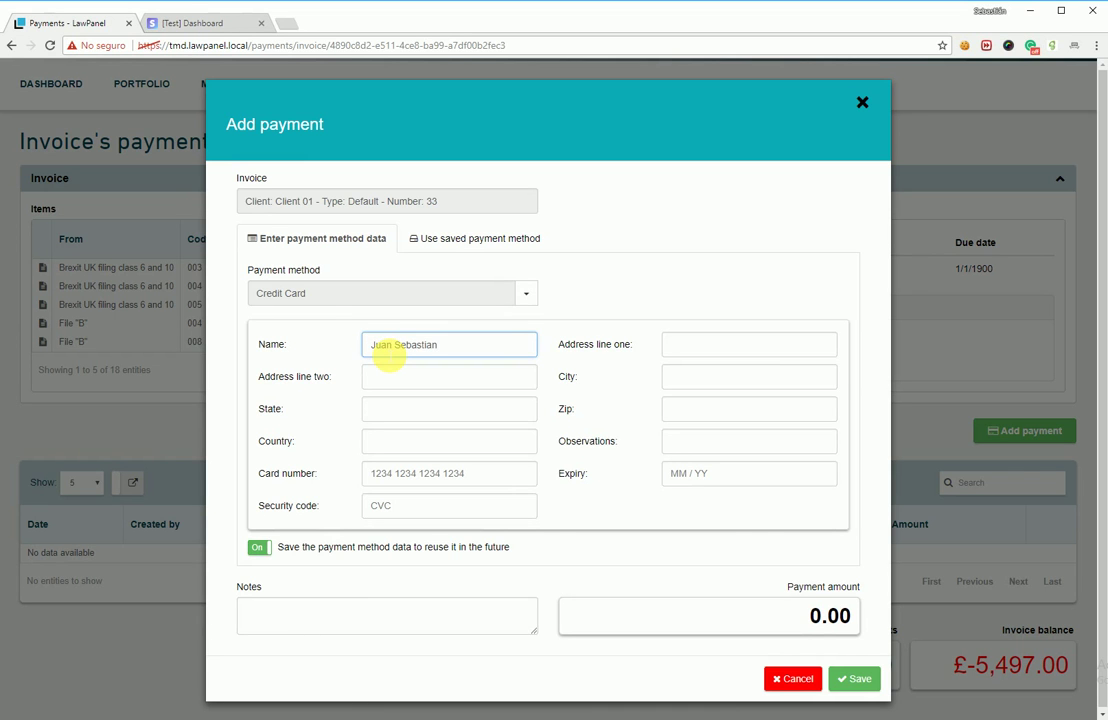
pyautogui.write('Bach')
pyautogui.press('Tab')
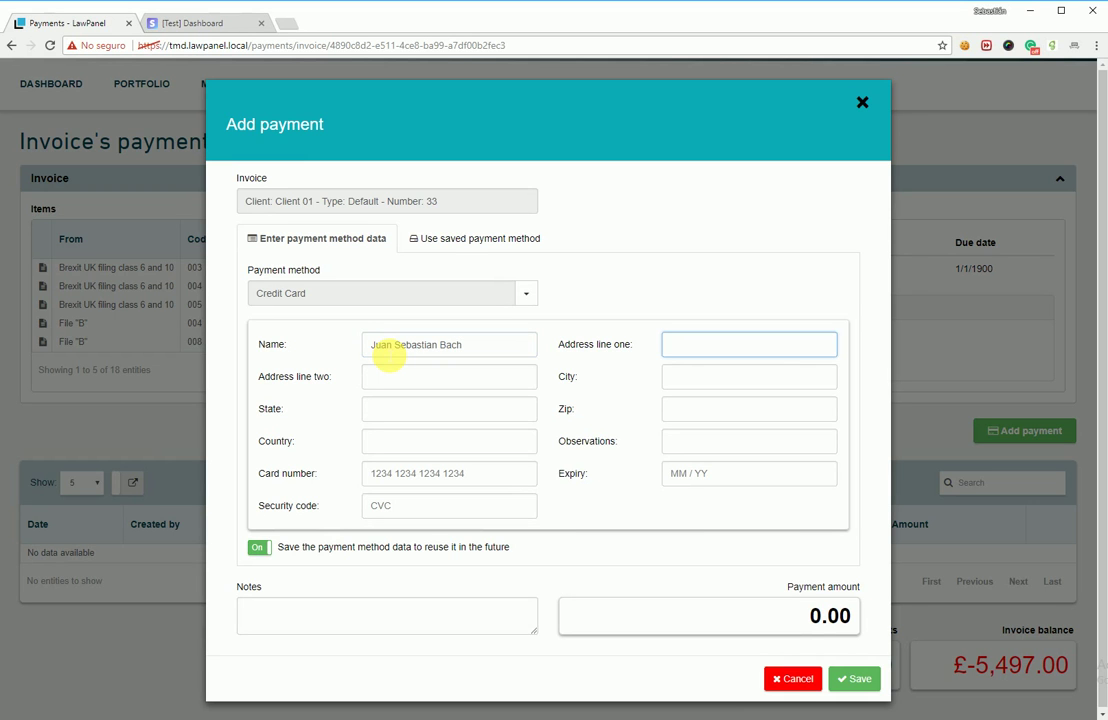
pyautogui.write('Tier')
pyautogui.press('Down')
pyautogui.press('Tab')
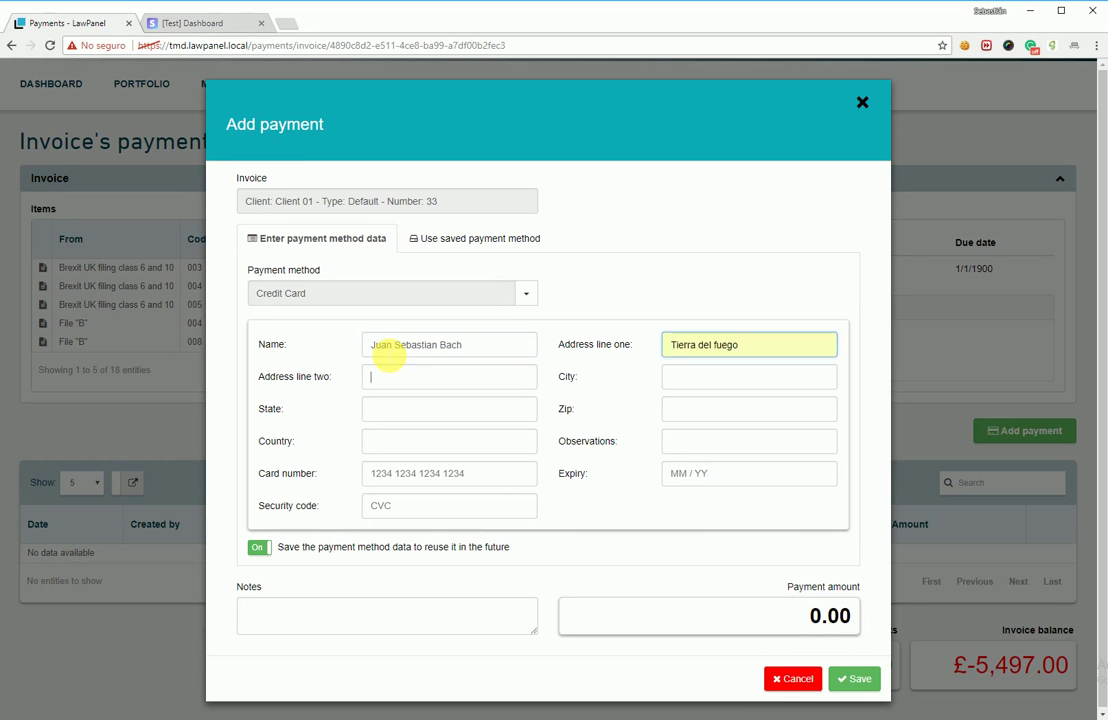
pyautogui.write('104')
# Step: Fill in the billing city, state, zip and country, then begin the observation 'Testing'
pyautogui.press('Tab')
pyautogui.write('C')
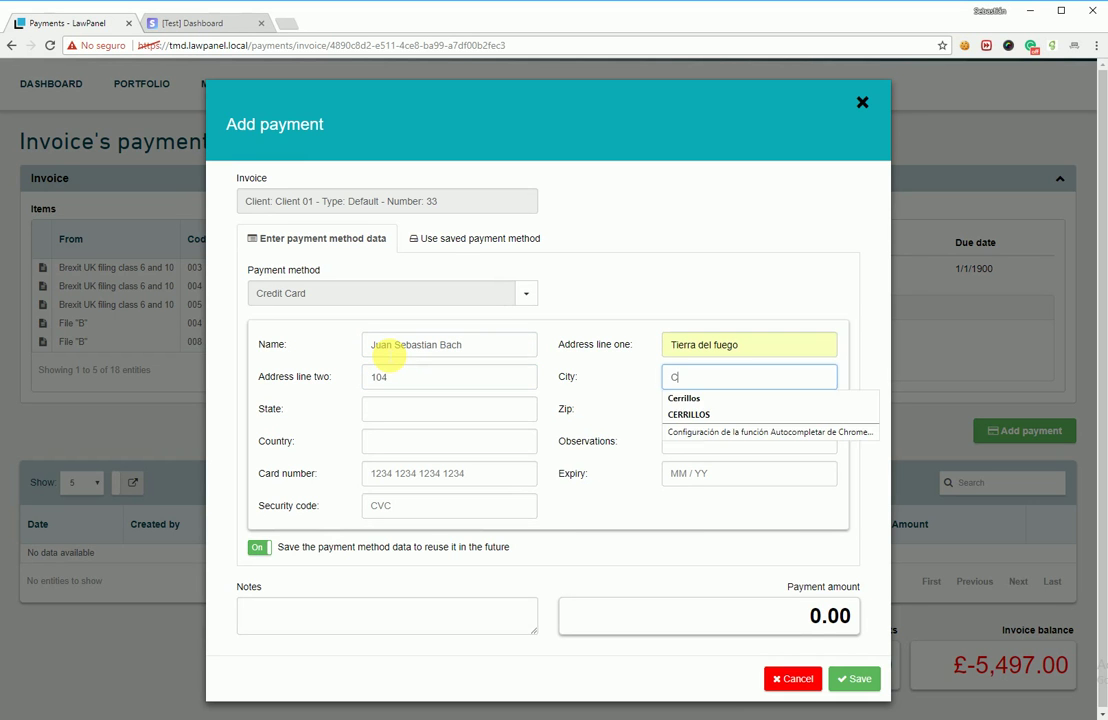
pyautogui.press('Down')
pyautogui.press('Tab')
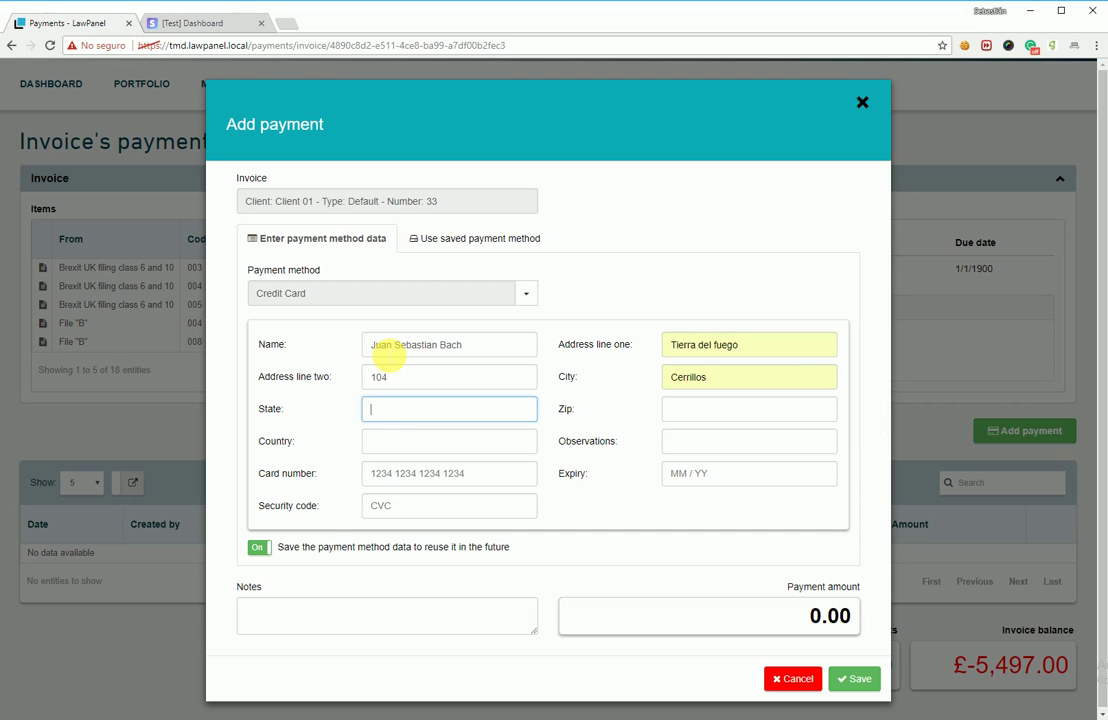
pyautogui.write('Sa')
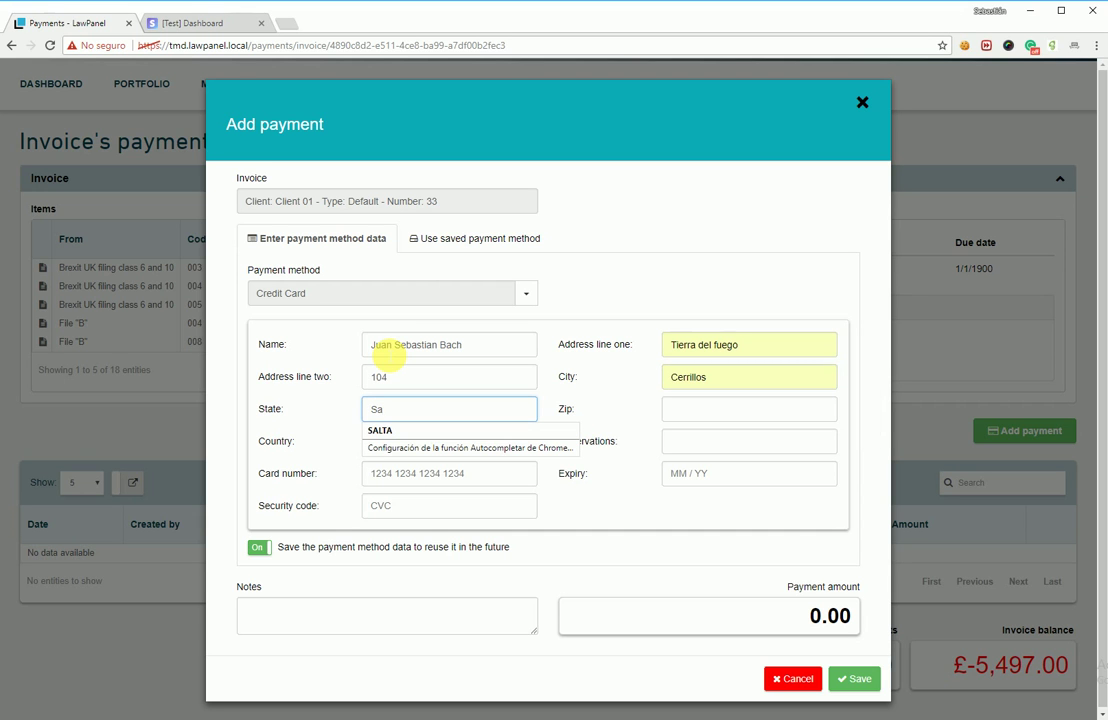
pyautogui.write('lta')
pyautogui.press('Tab')
pyautogui.write('4403')
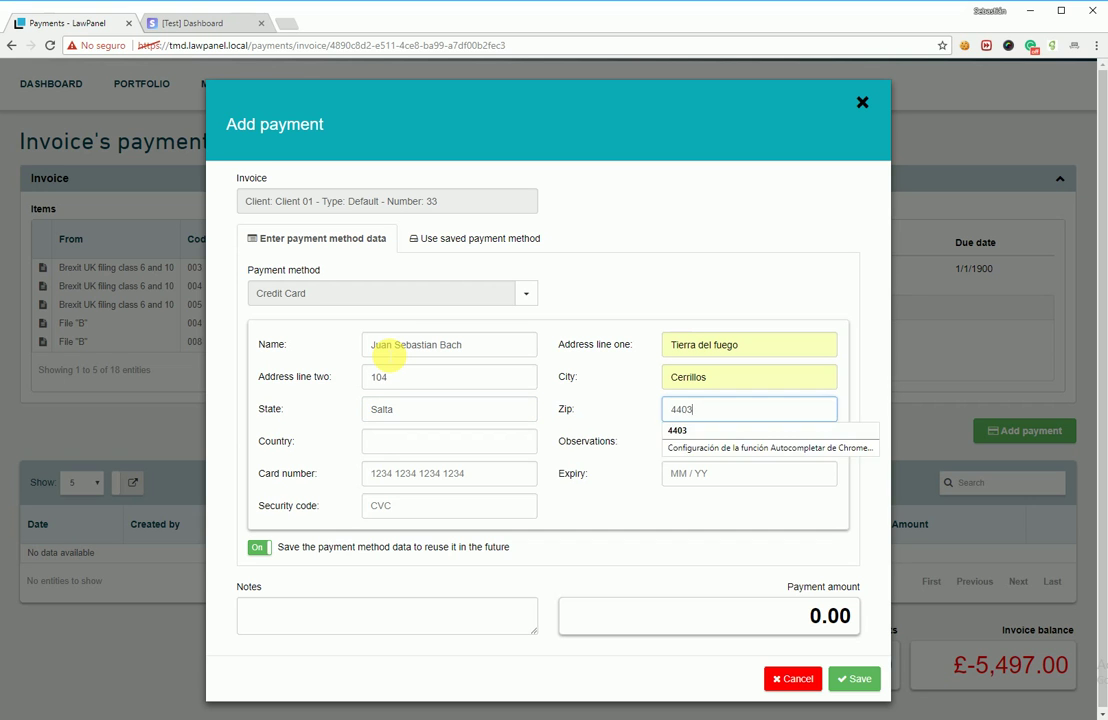
pyautogui.press('Tab')
pyautogui.write('Ar')
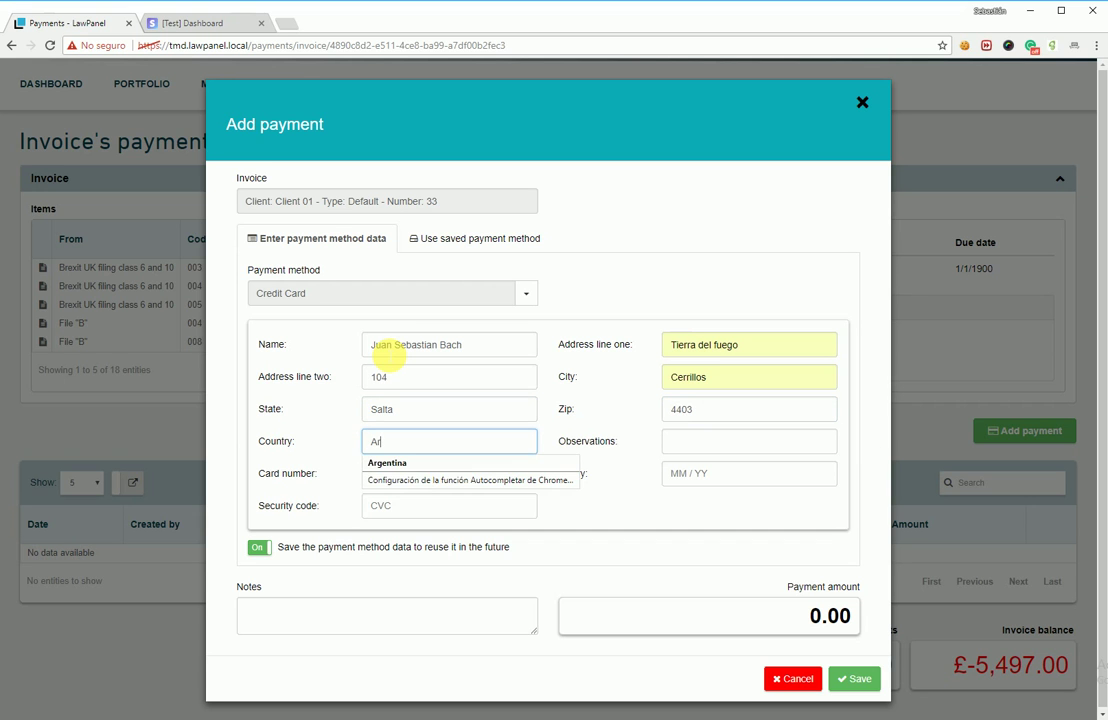
pyautogui.press('Down')
pyautogui.press('Tab')
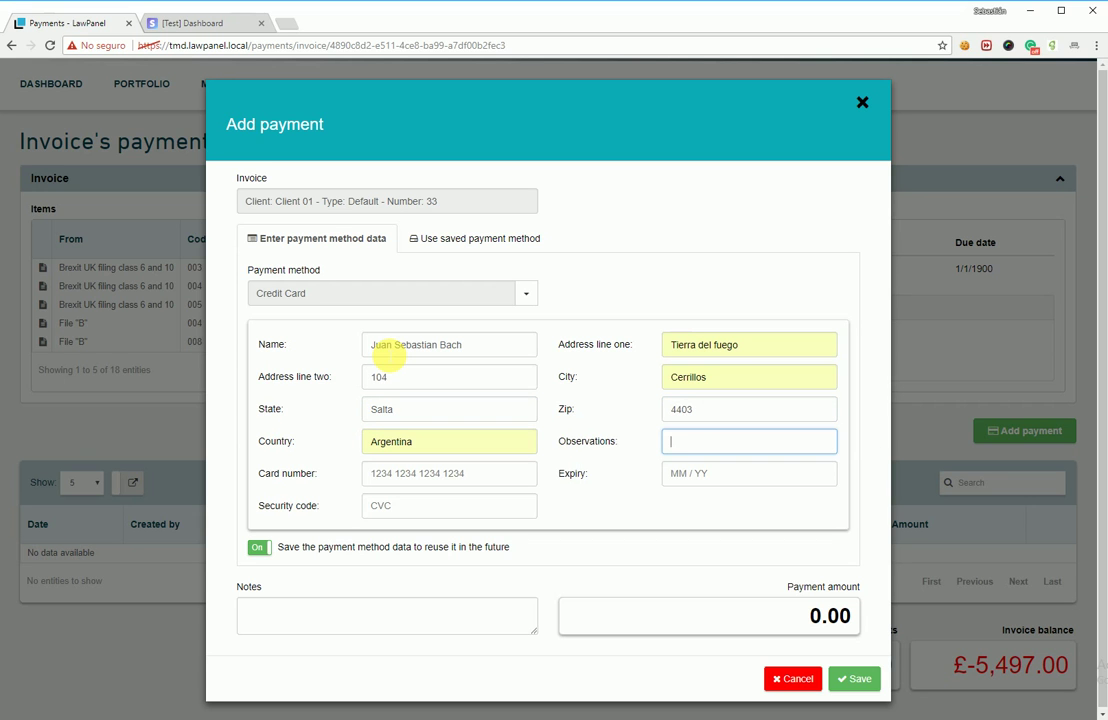
pyautogui.write('Testing')
# Step: Complete the observation 'Testing with data to be saved' and enter the test card number, expiry 04/34 and CVC
pyautogui.write('with data to be saved')
pyautogui.press('Tab')
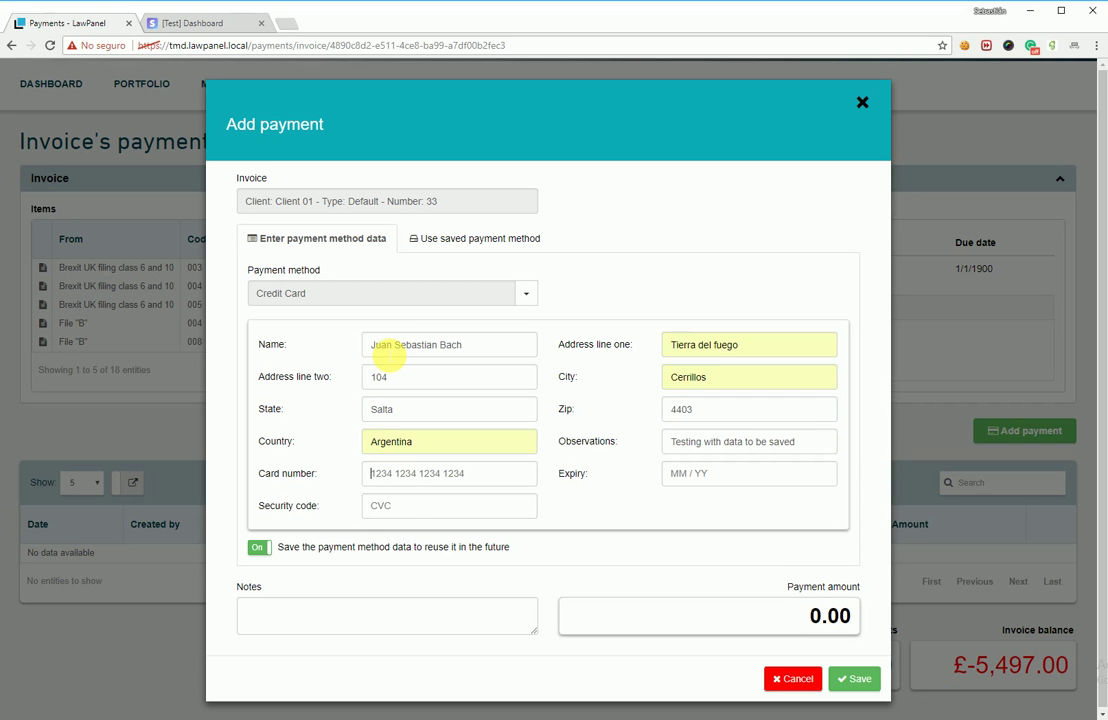
pyautogui.write('4242424242')
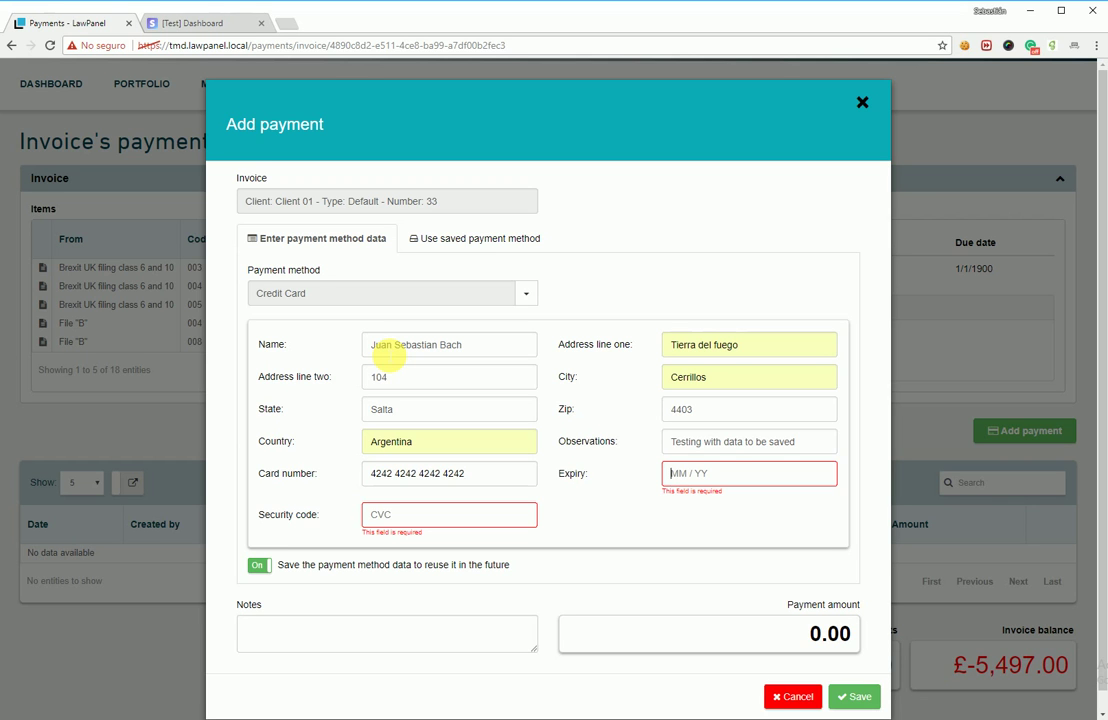
pyautogui.write('42424204 /34')
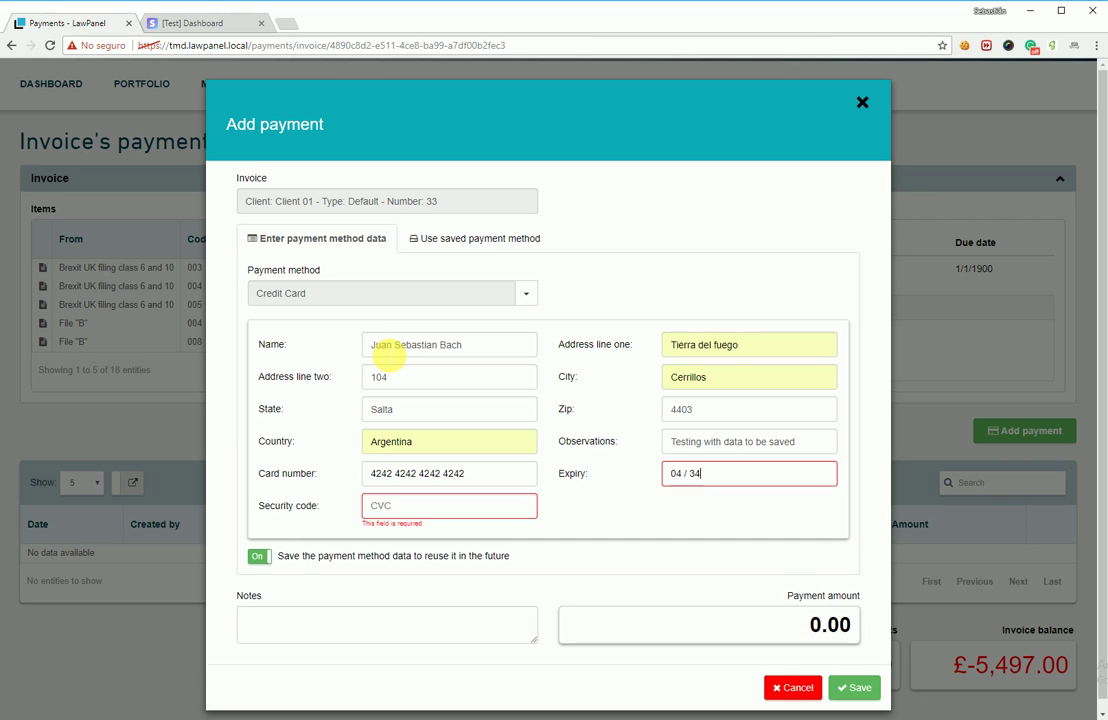
pyautogui.write('05')
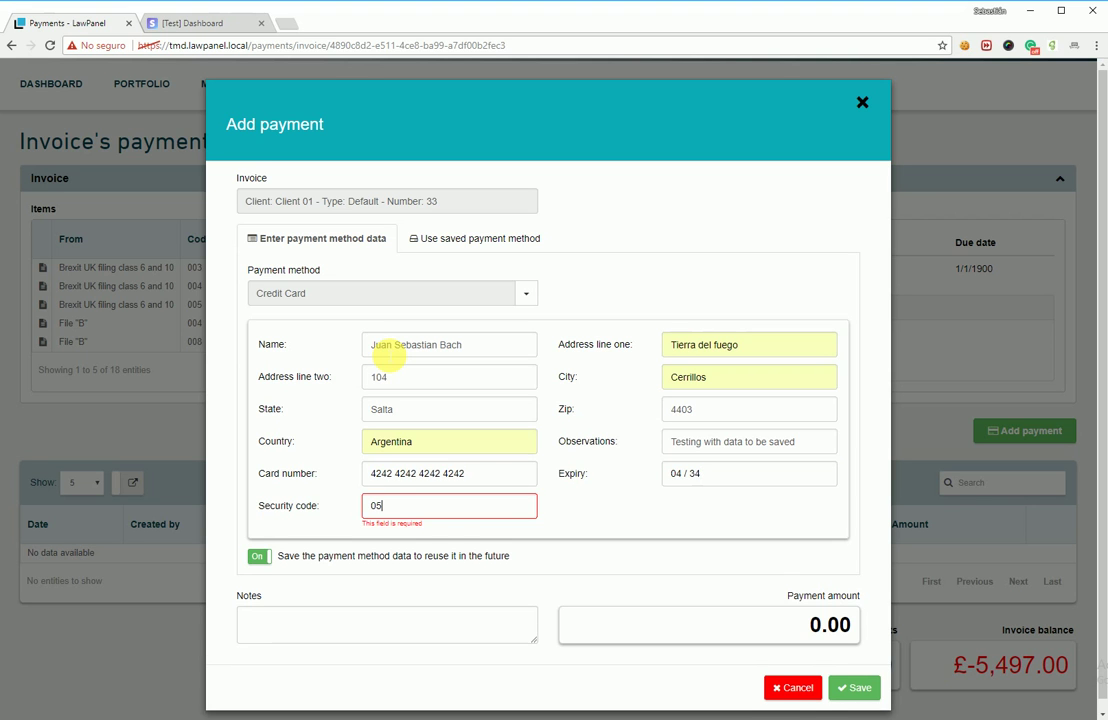
pyautogui.write('4')
pyautogui.press('Tab')
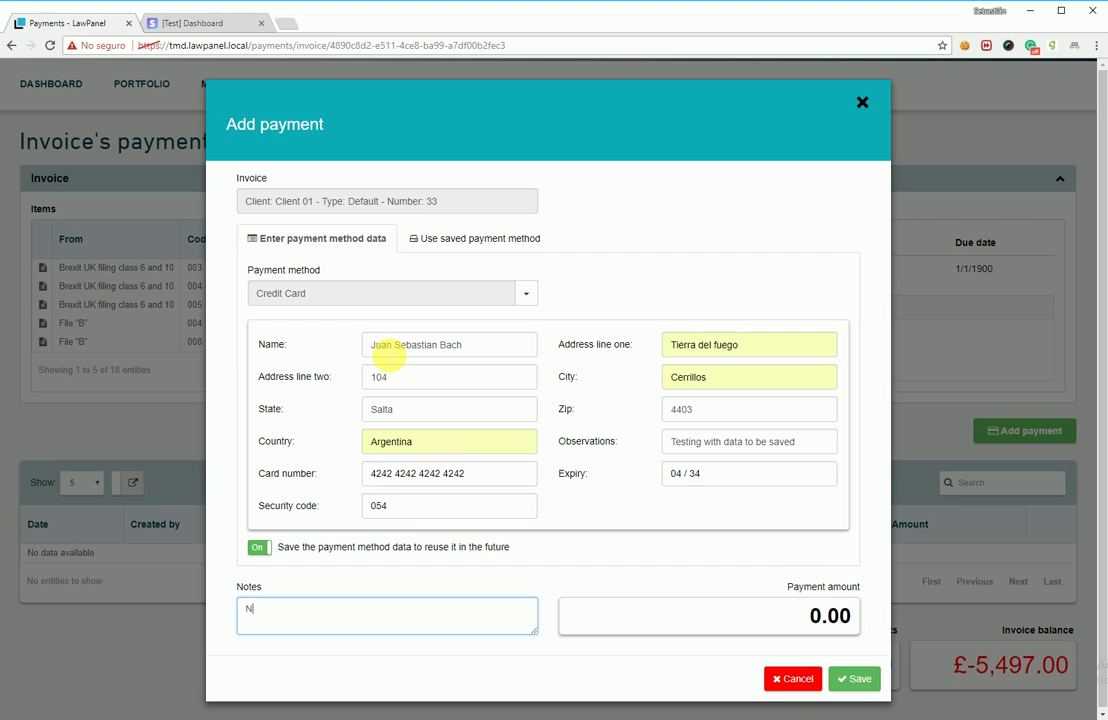
# Step: Set the payment amount to 1 and note that a Stripe customer will be created to store the card
pyautogui.write('Now we are going to create a customer into Stripe.')
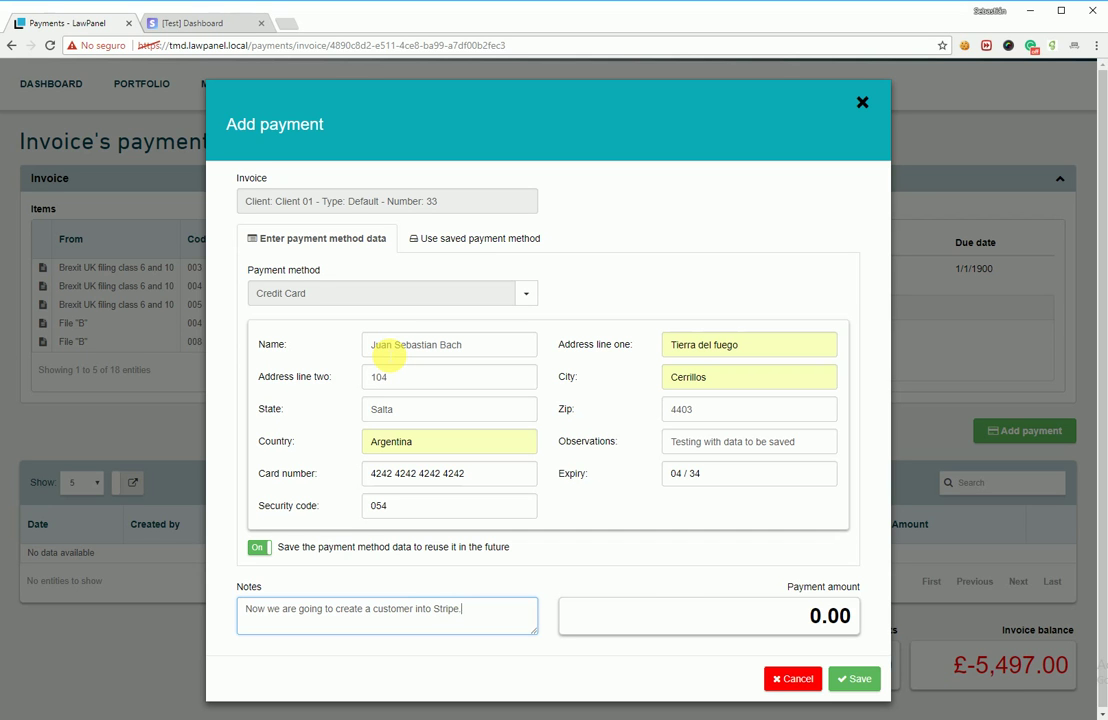
pyautogui.press('Tab')
pyautogui.write('1')
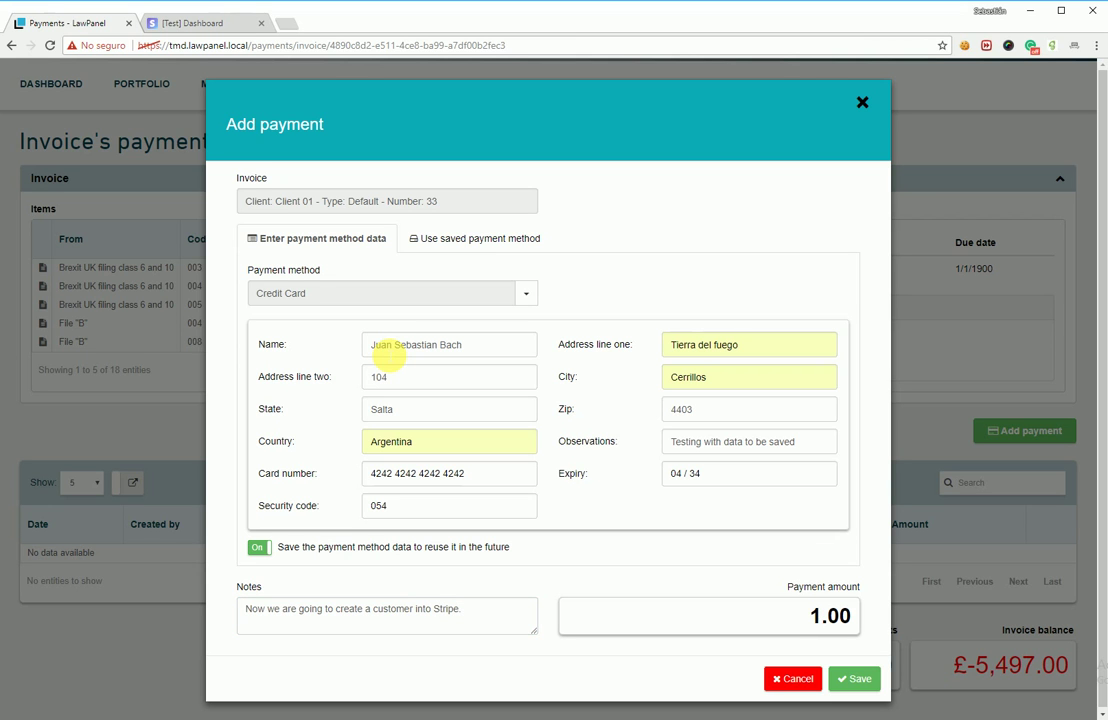
pyautogui.click(505, 618)
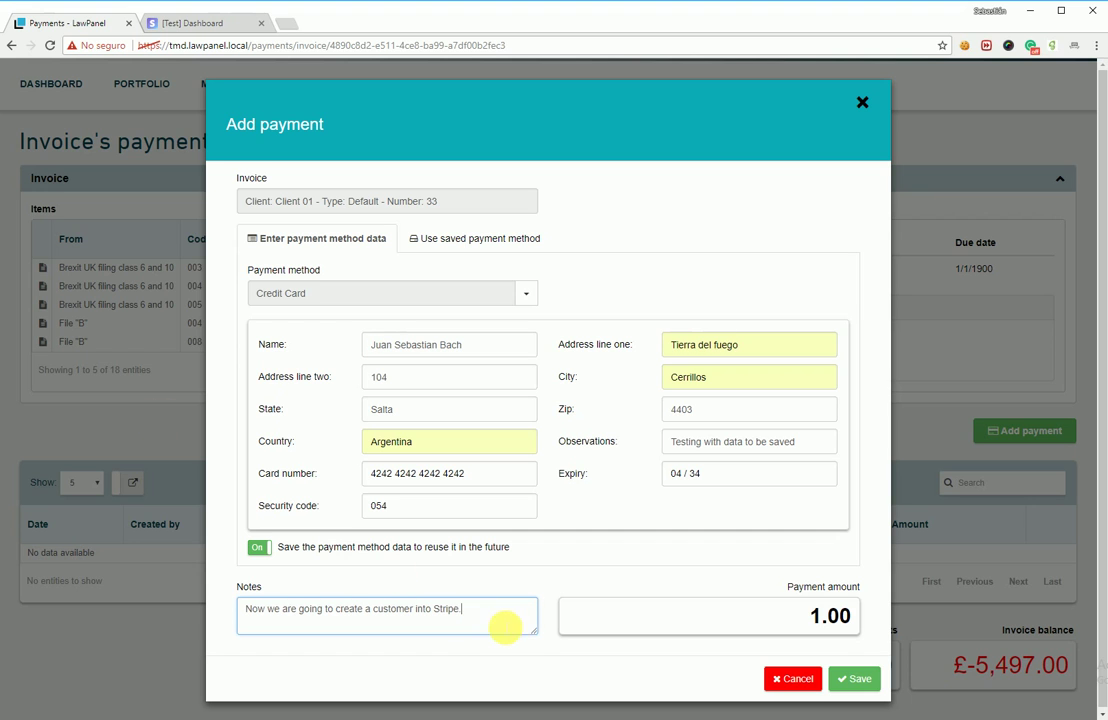
pyautogui.write('And we are going t')
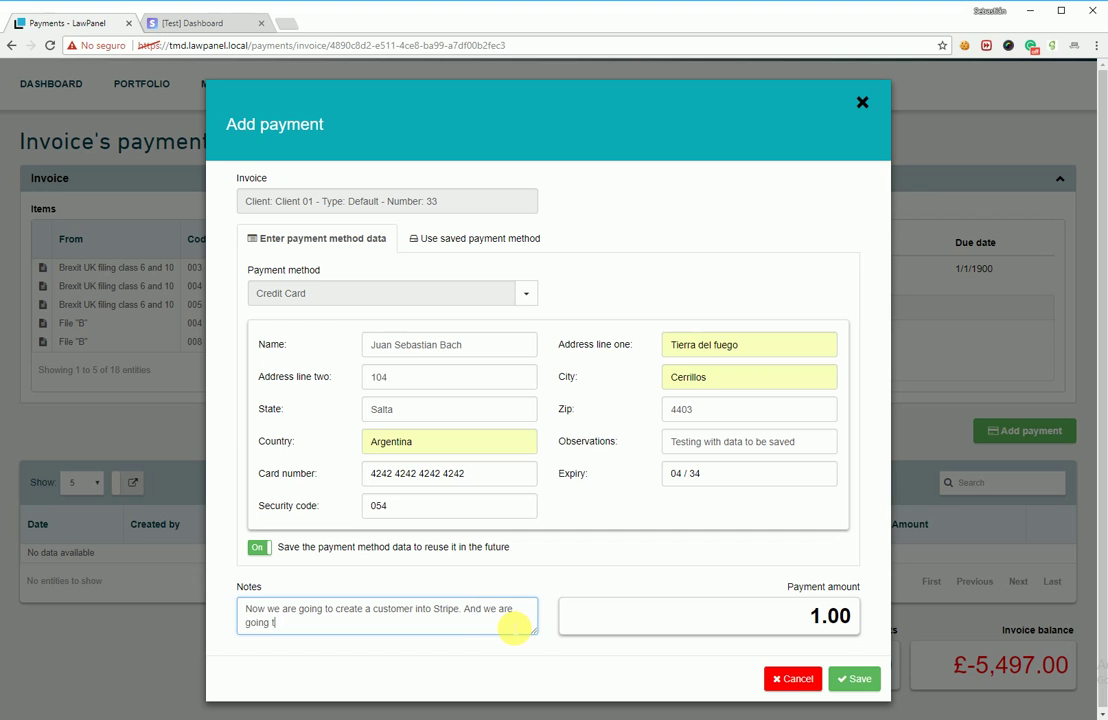
pyautogui.write('o store in their vo')
pyautogui.write('ult the credit card')
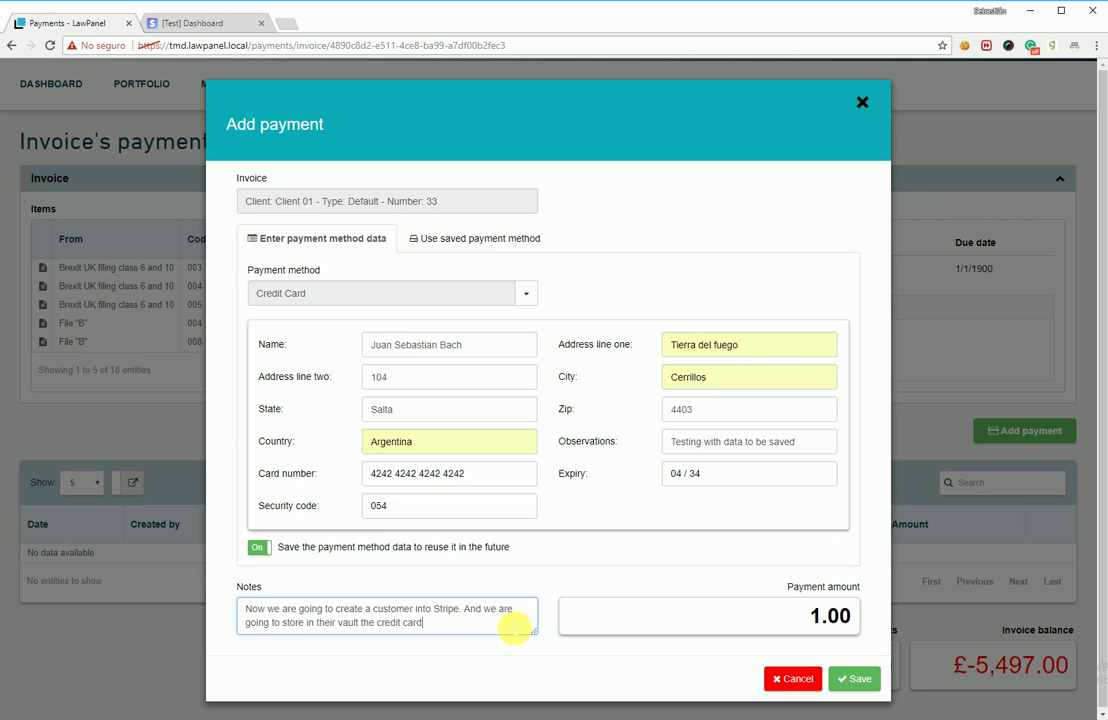
pyautogui.write(' data.')
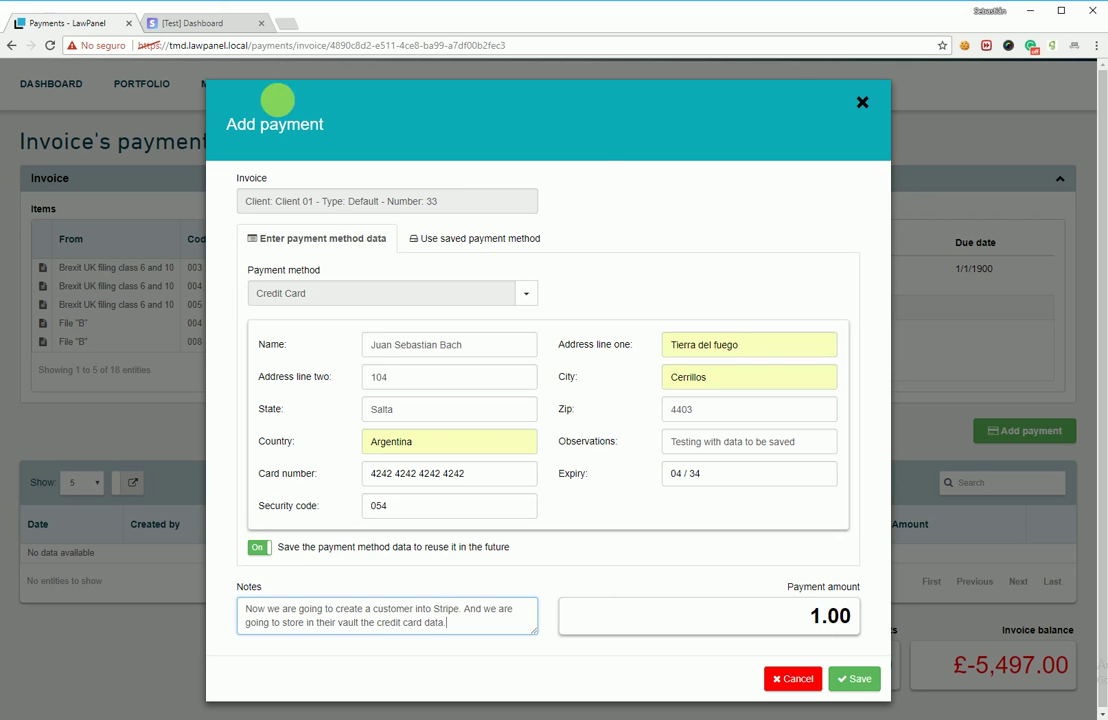
# Step: Check that Stripe's test Customers list is still empty before saving
pyautogui.click(185, 22)
pyautogui.click(136, 190)
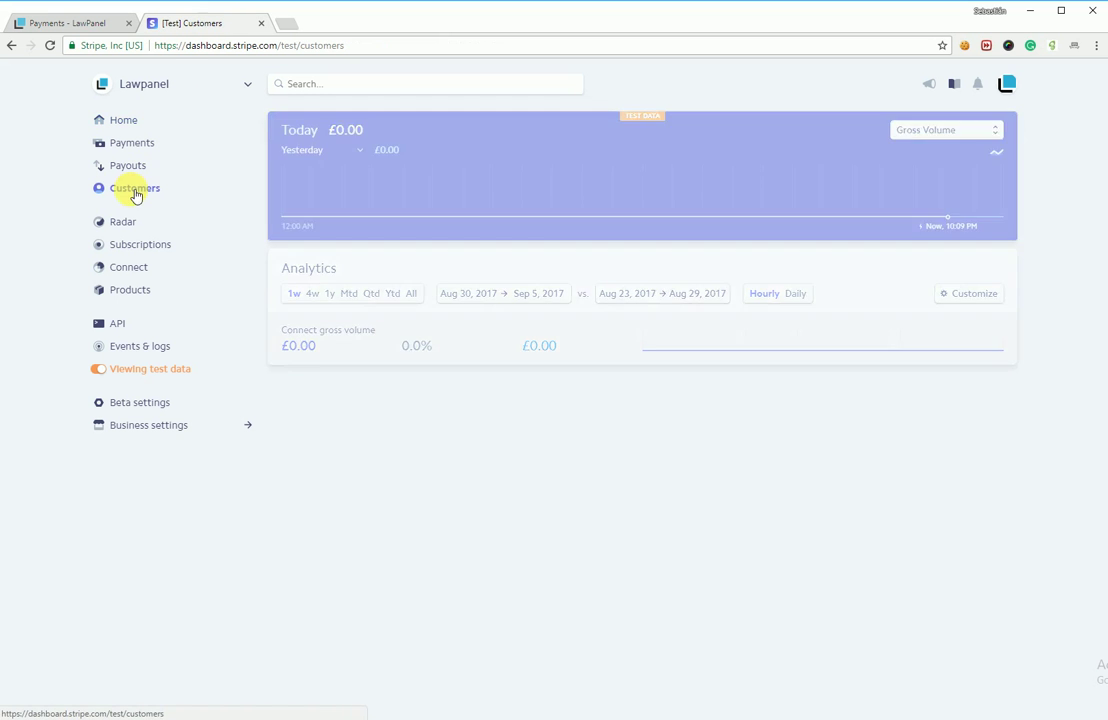
pyautogui.click(94, 23)
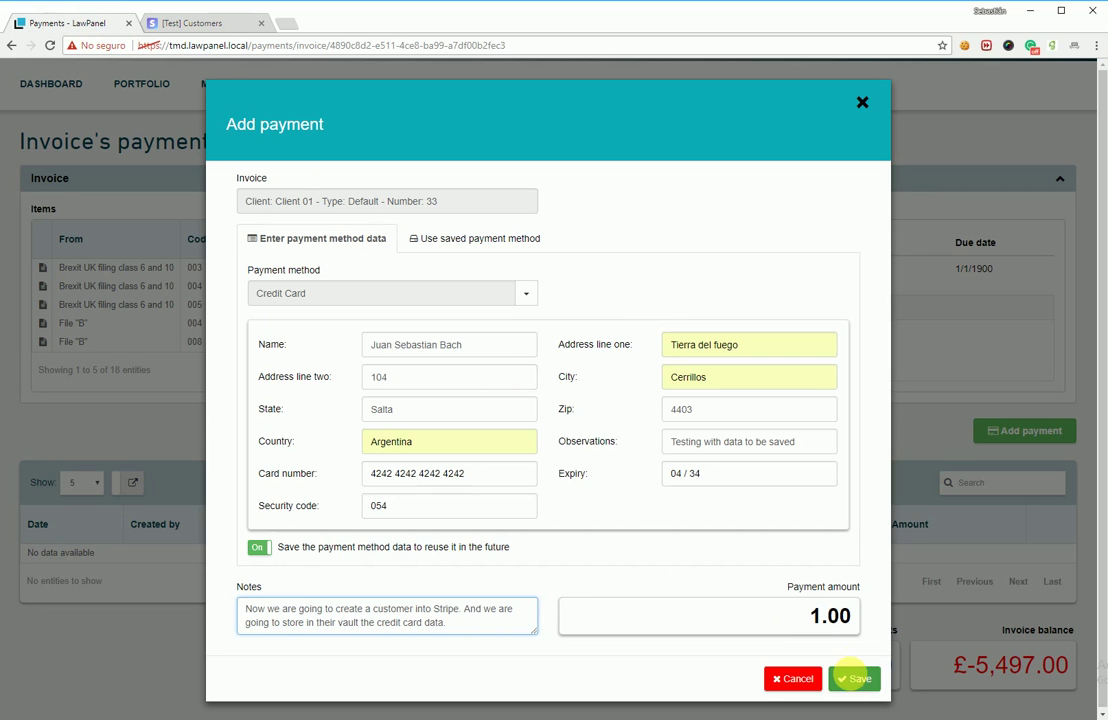
# Step: Save the £1.00 card payment and review its Captured status and card details
pyautogui.click(855, 680)
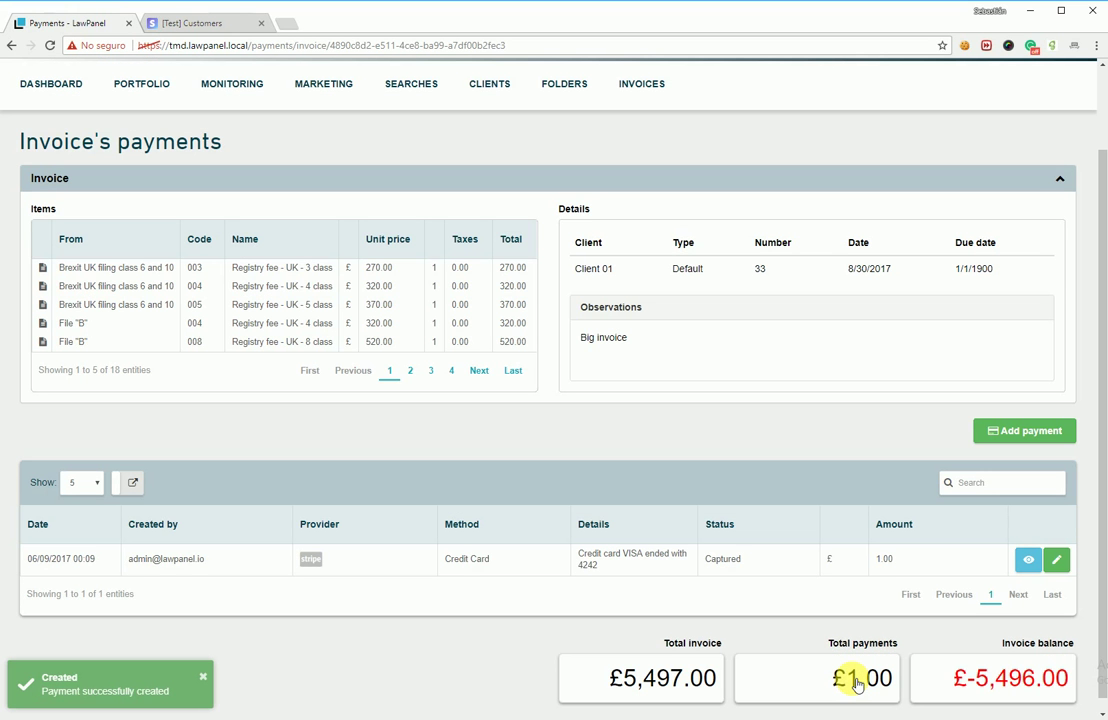
pyautogui.moveTo(745, 560); pyautogui.dragTo(703, 560)
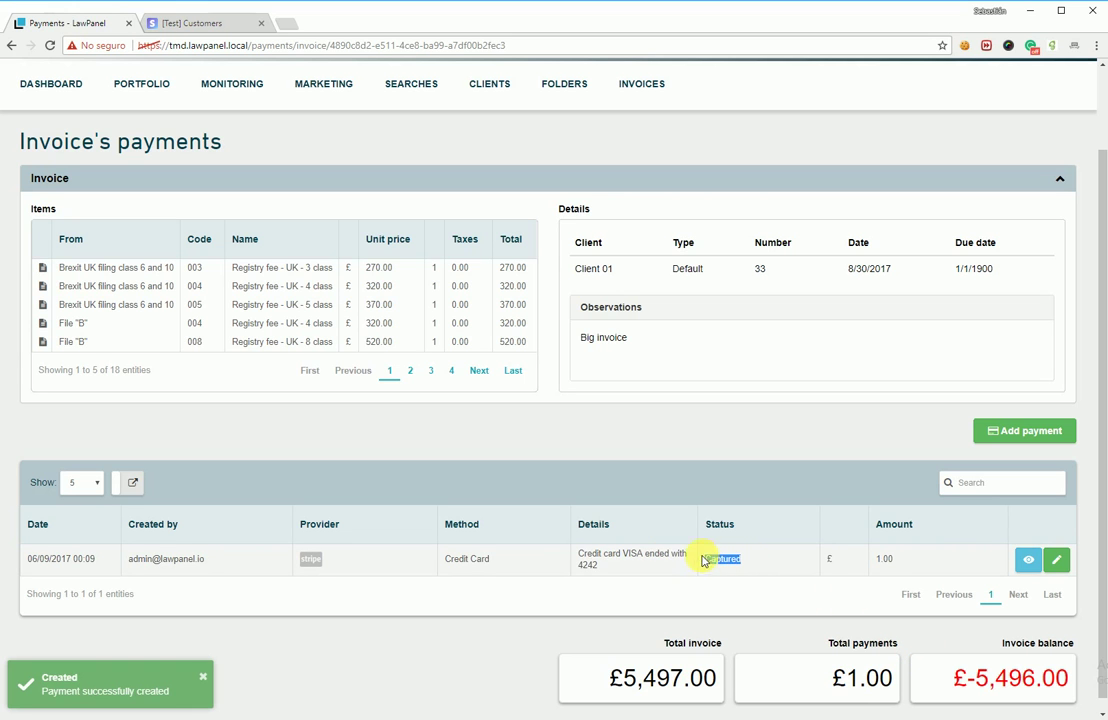
pyautogui.moveTo(616, 571); pyautogui.dragTo(584, 559)
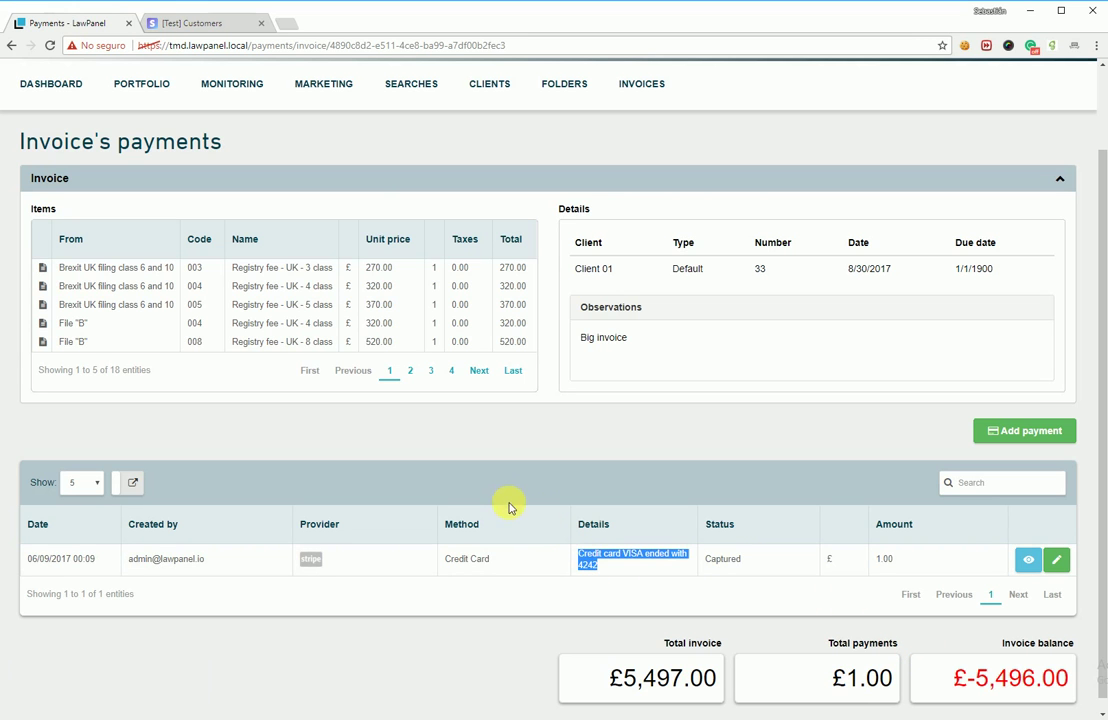
pyautogui.click(206, 22)
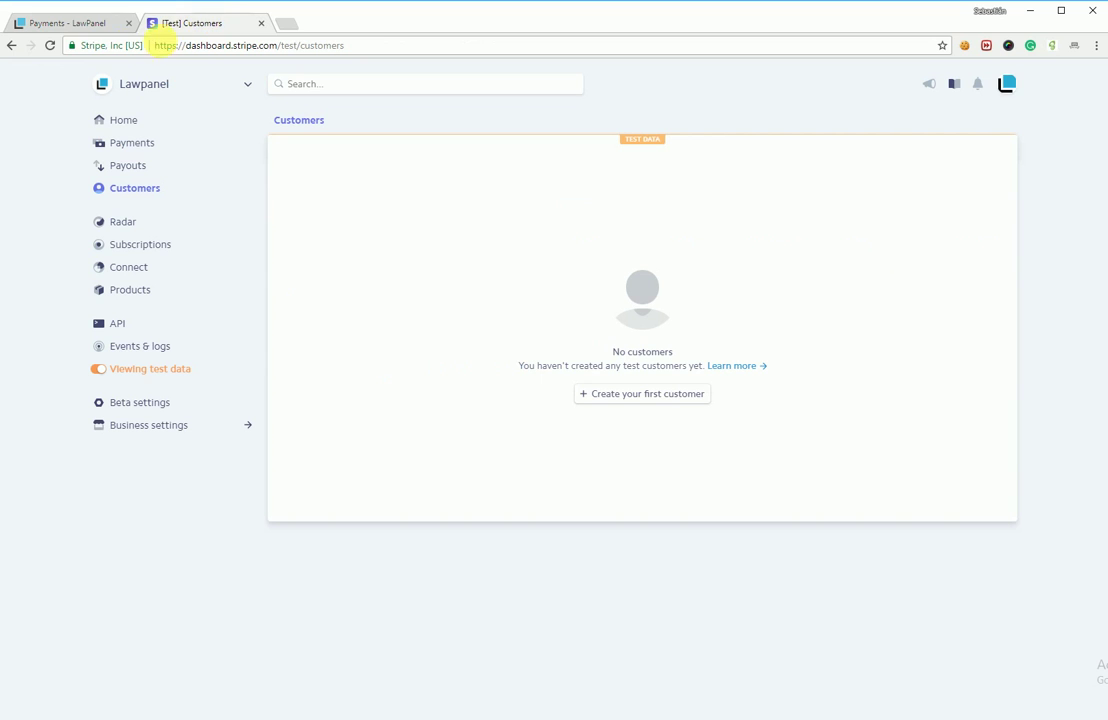
# Step: Refresh Stripe's customers and open the new customer to review its description and invoice address
pyautogui.click(50, 45)
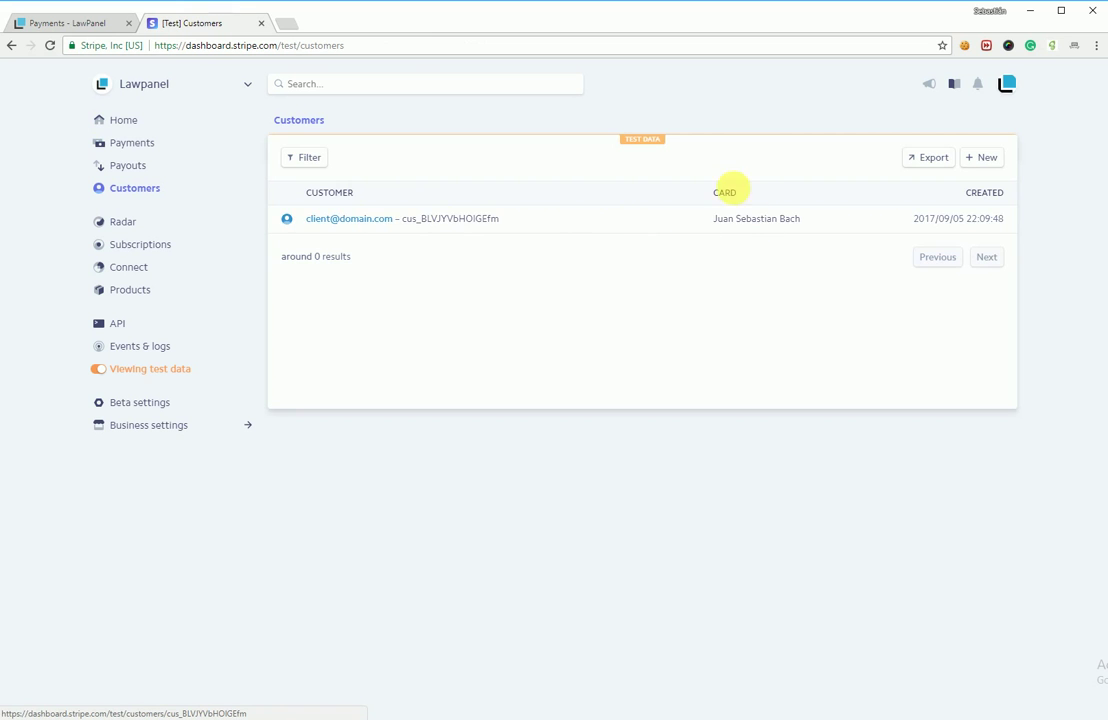
pyautogui.click(741, 224)
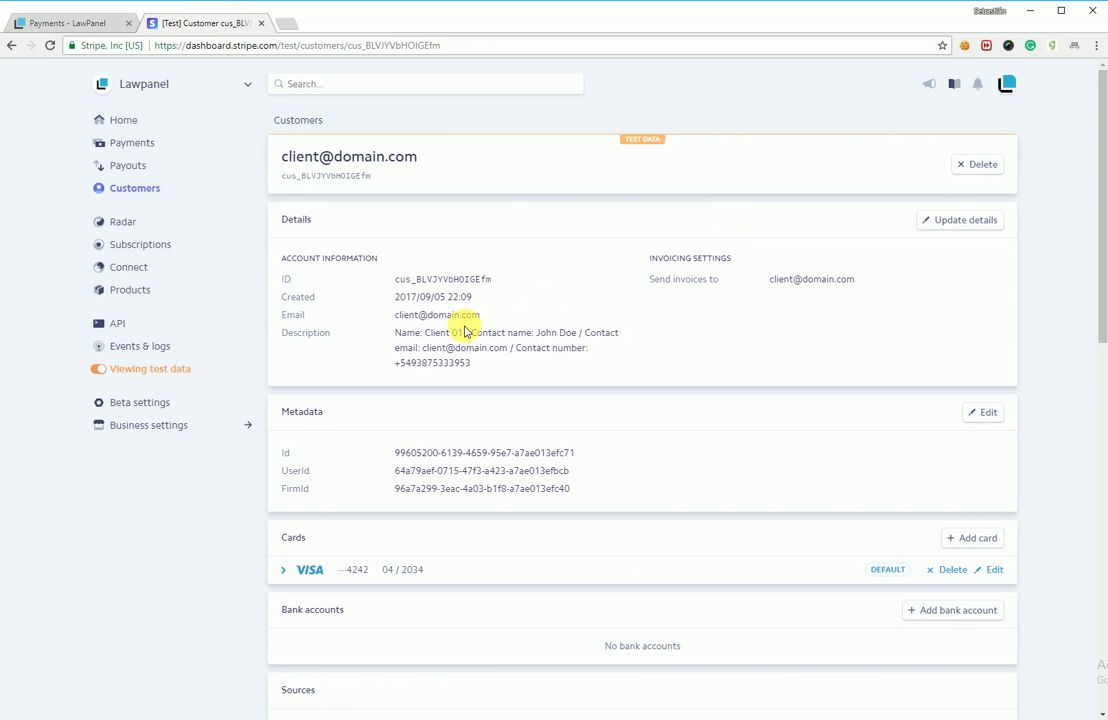
pyautogui.scroll(-2, 464, 331)
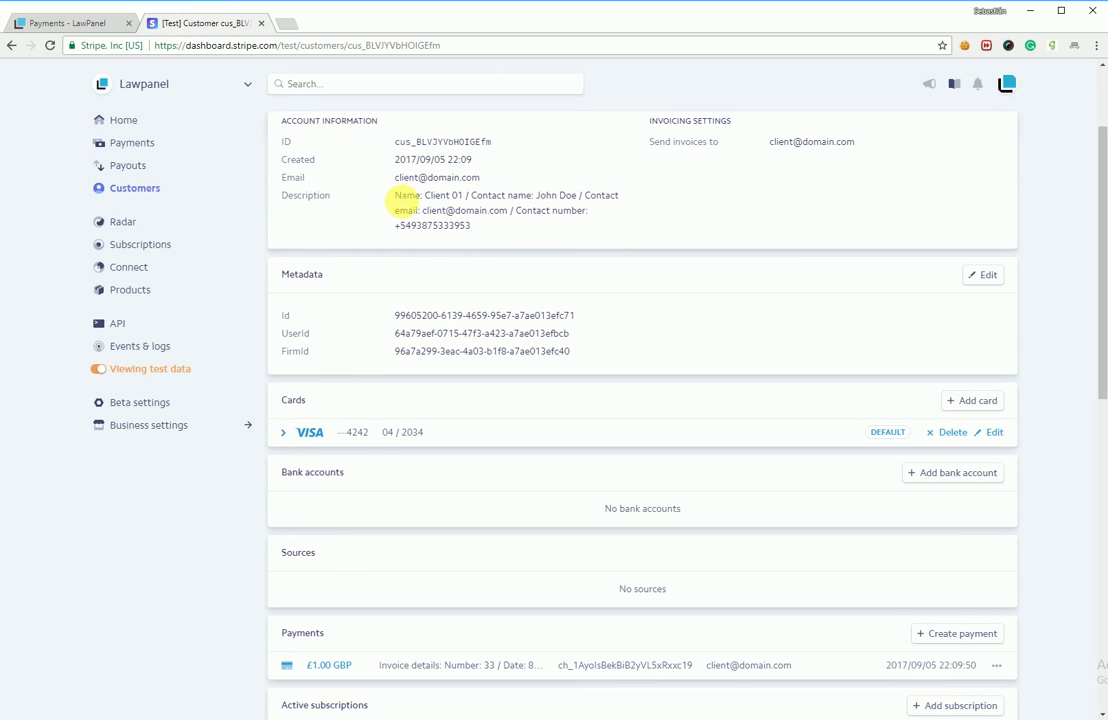
pyautogui.moveTo(395, 196); pyautogui.dragTo(640, 223)
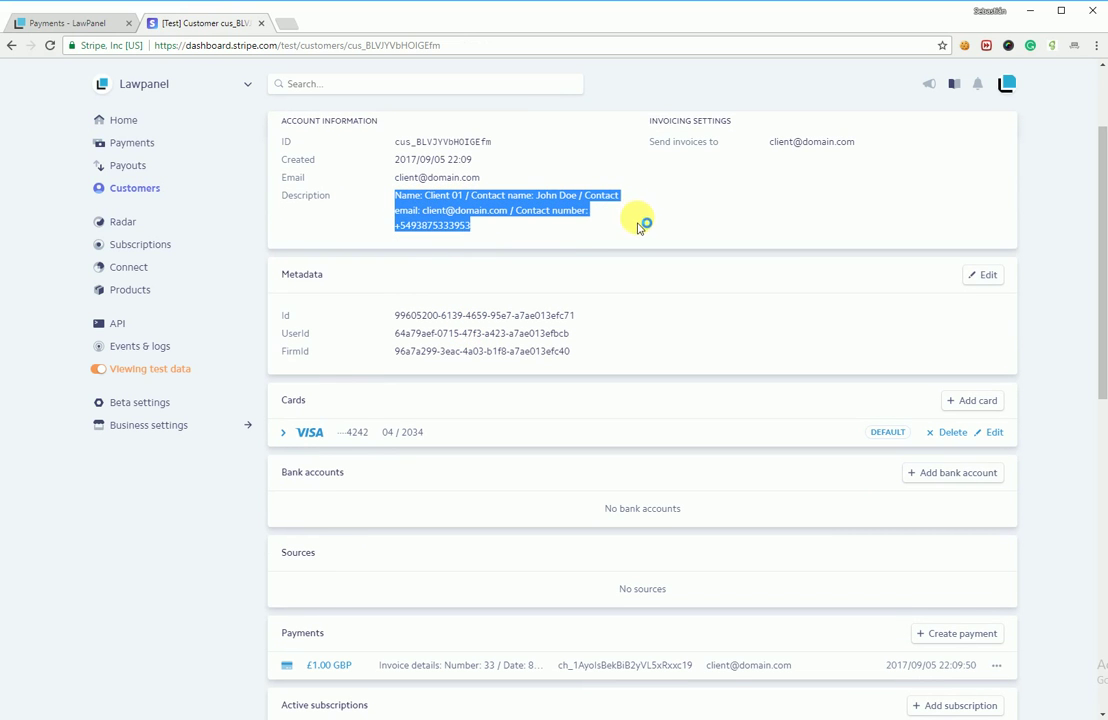
pyautogui.moveTo(770, 141); pyautogui.dragTo(895, 143)
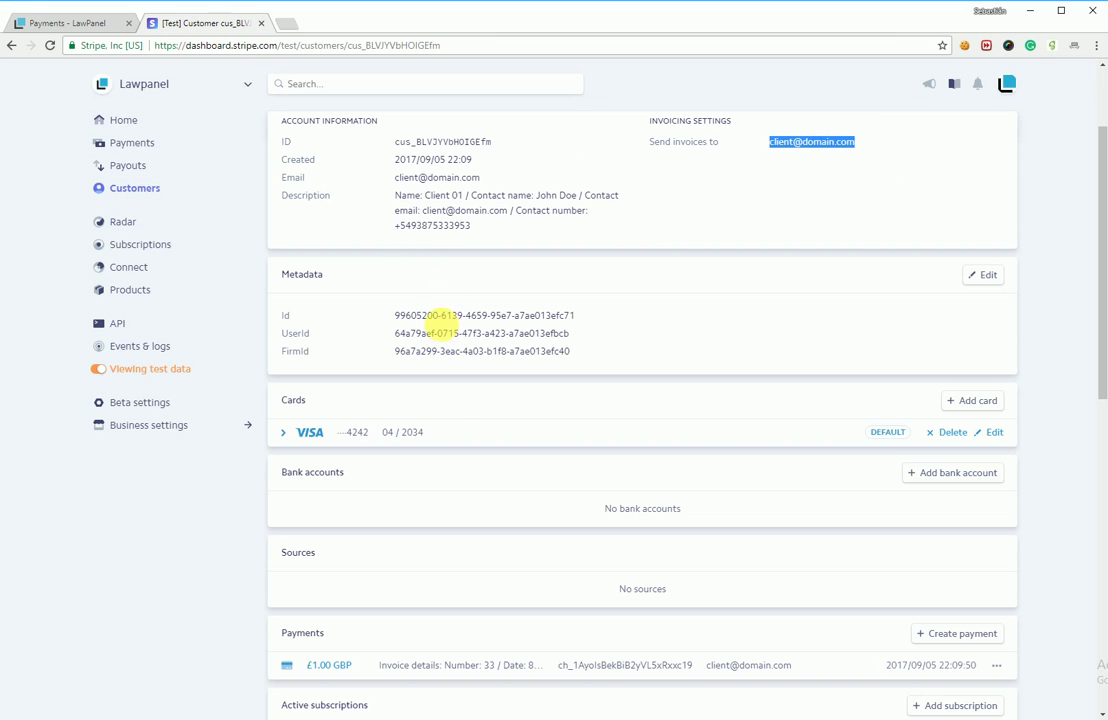
pyautogui.scroll(-1, 445, 420)
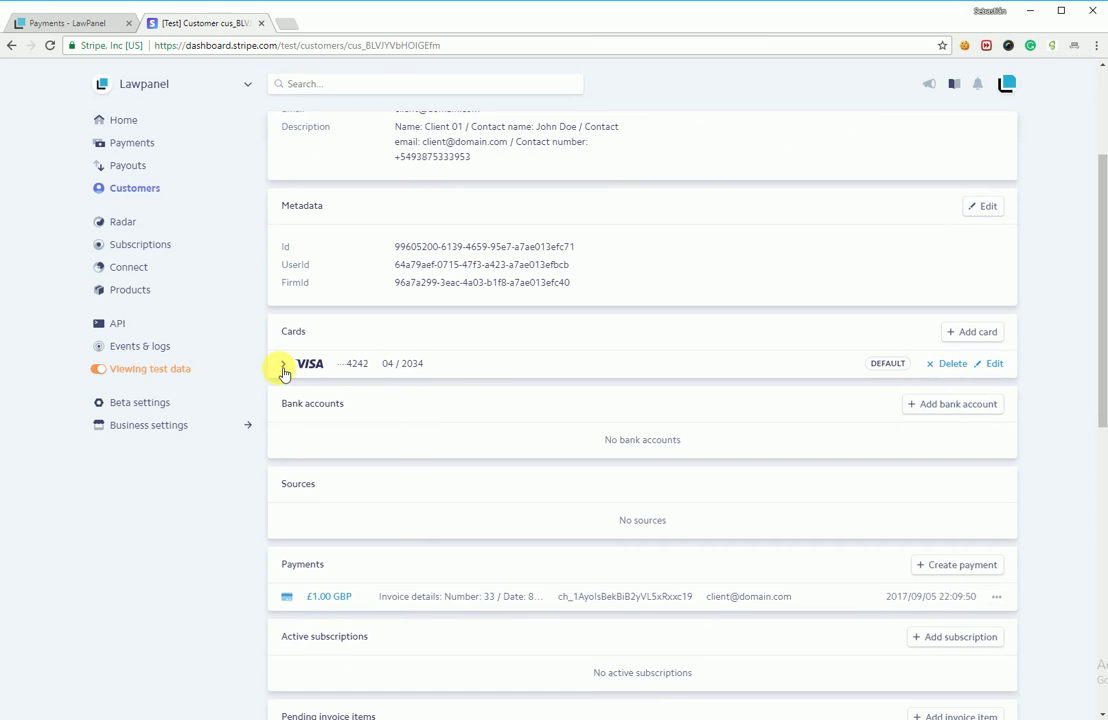
# Step: Expand the saved Visa •••4242 card to check its expiry, card type and billing address
pyautogui.click(284, 364)
pyautogui.scroll(-2, 552, 405)
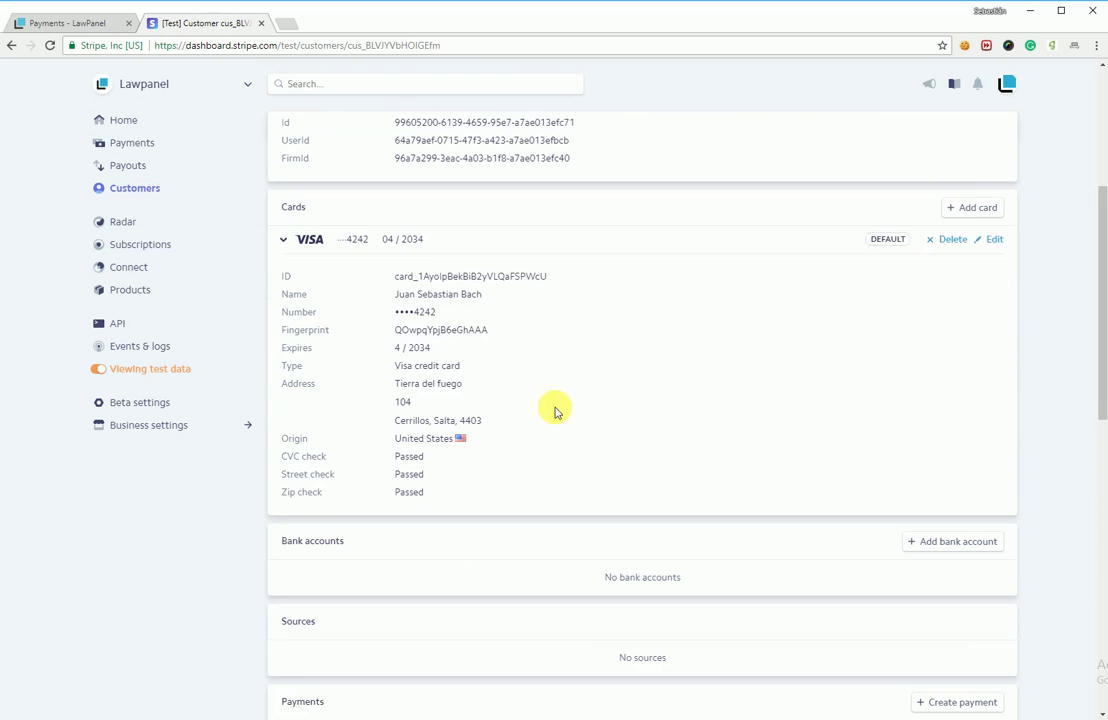
pyautogui.moveTo(490, 284); pyautogui.dragTo(390, 287)
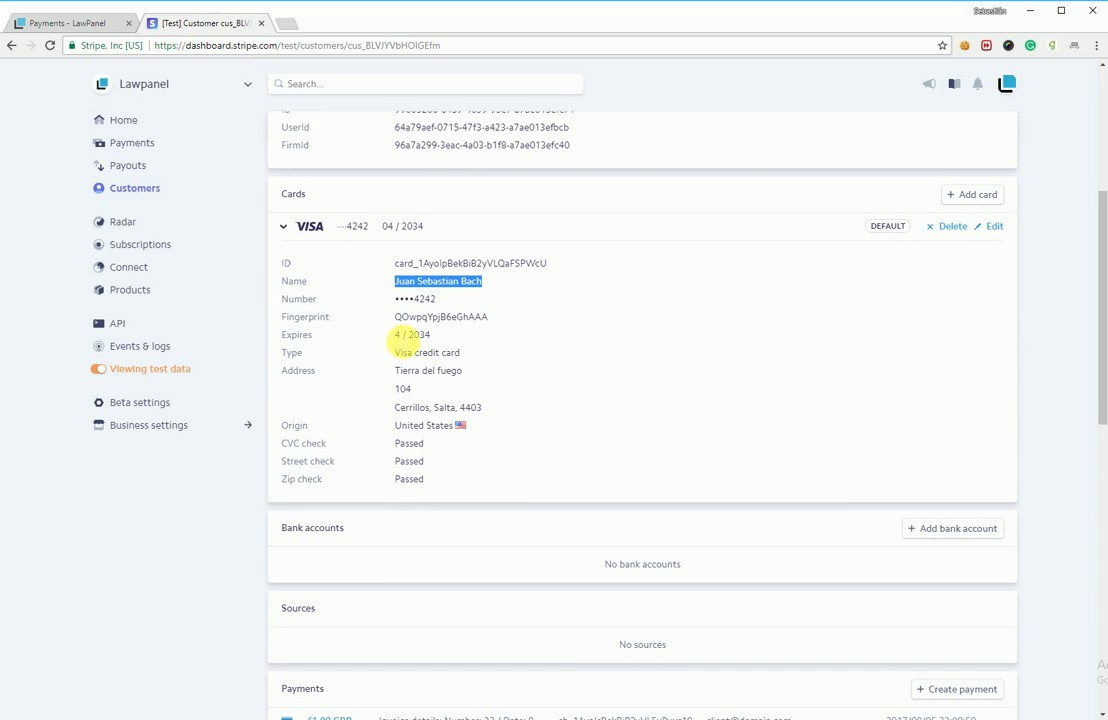
pyautogui.moveTo(395, 335); pyautogui.dragTo(487, 349)
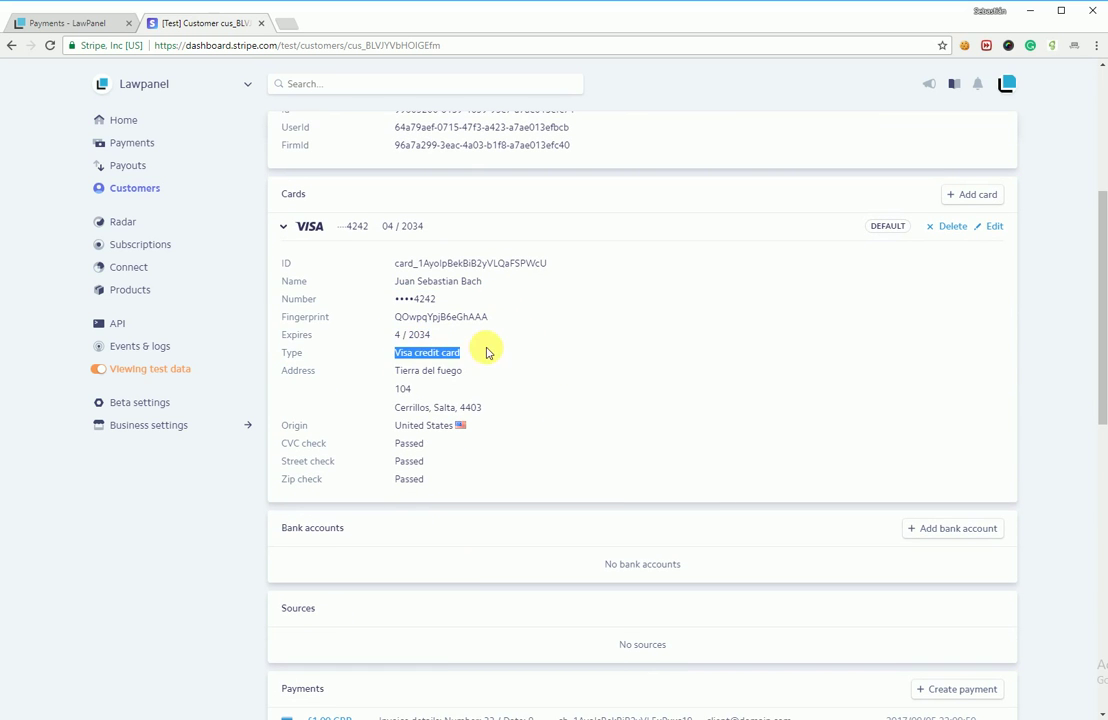
pyautogui.moveTo(395, 372); pyautogui.dragTo(492, 428)
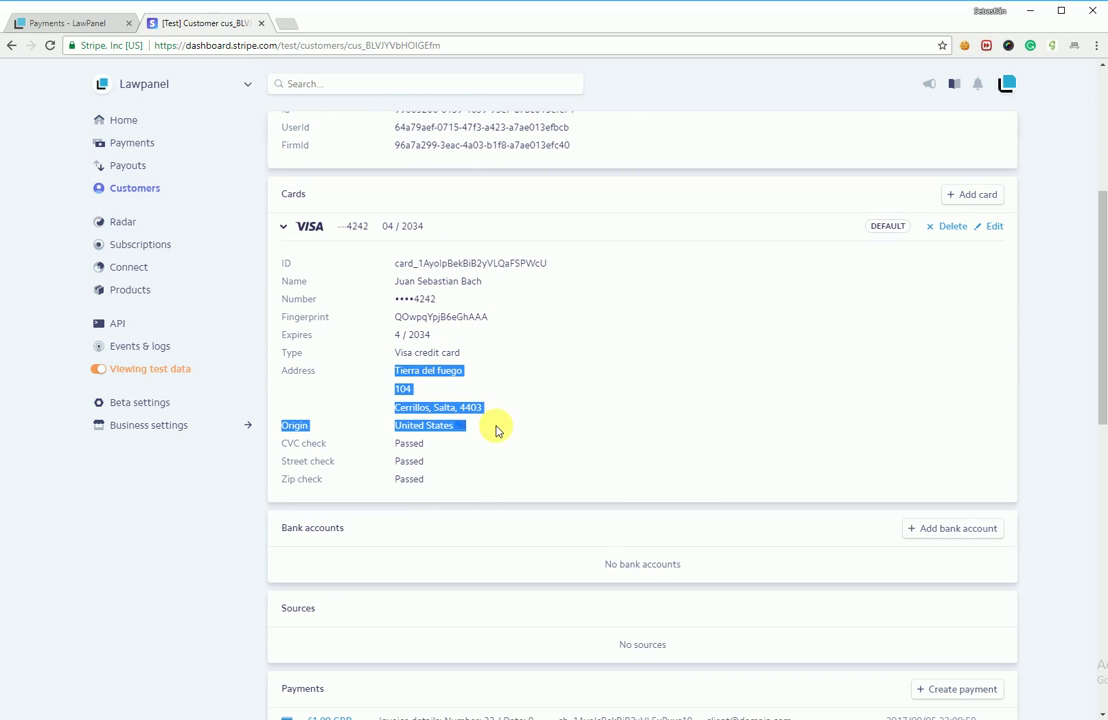
pyautogui.scroll(-3, 666, 478)
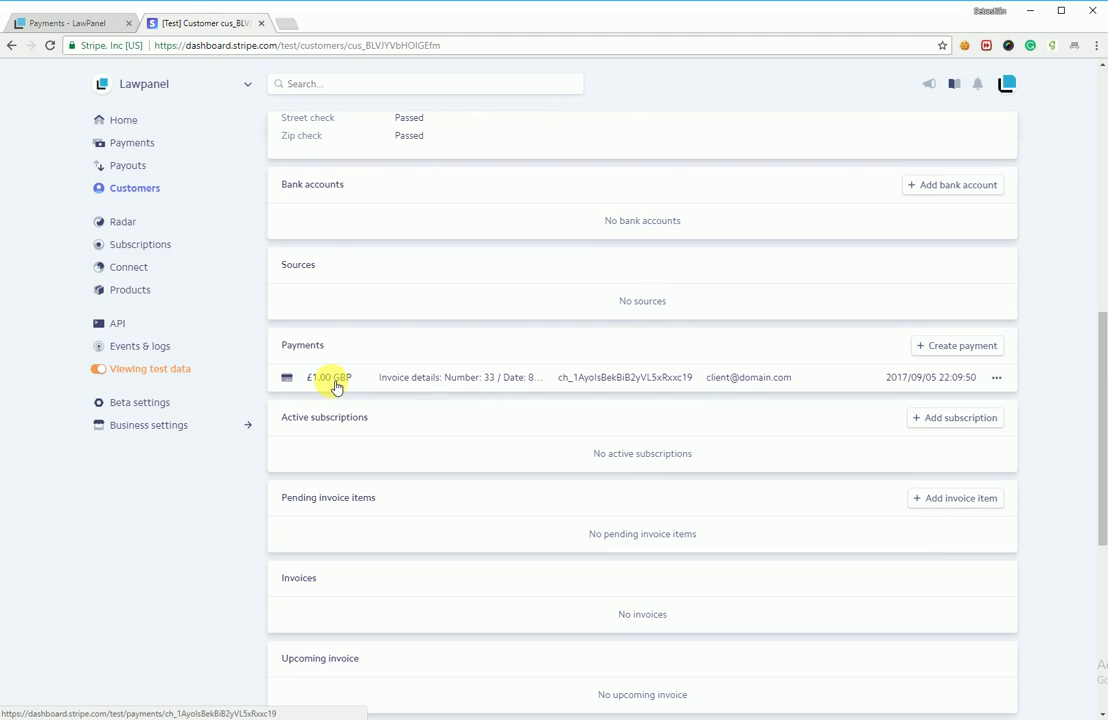
# Step: Review the £1.00 GBP payment's details in Stripe, then return to LawPanel's invoice 33 payments
pyautogui.click(482, 386)
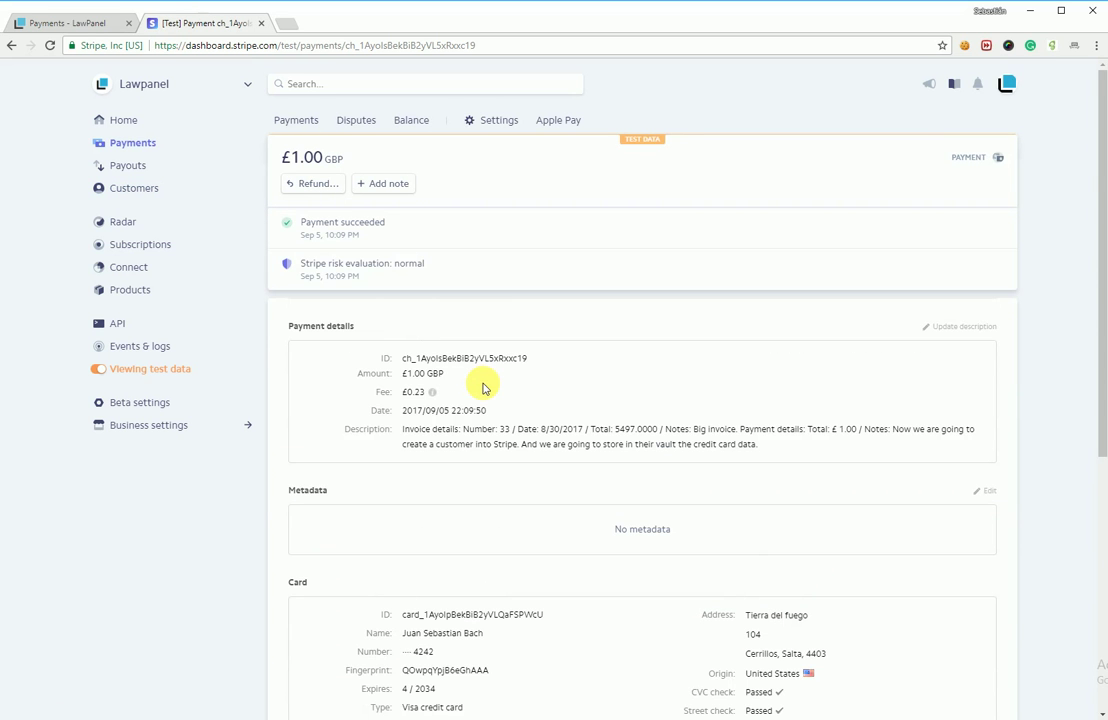
pyautogui.scroll(-5, 484, 388)
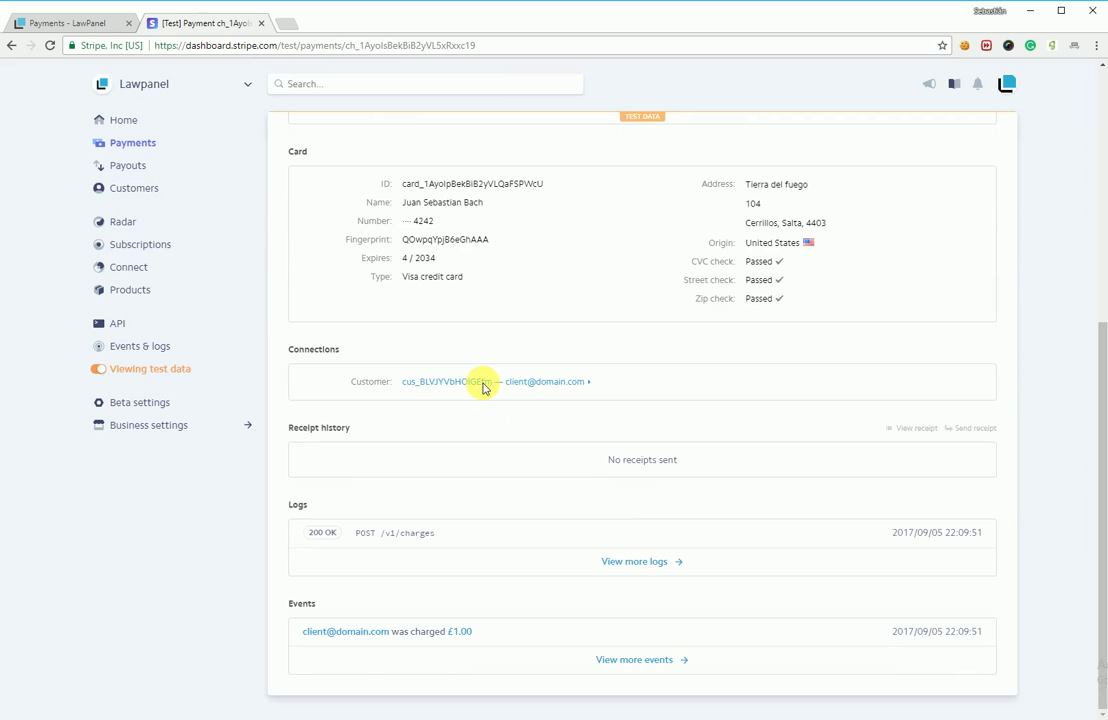
pyautogui.scroll(5, 484, 388)
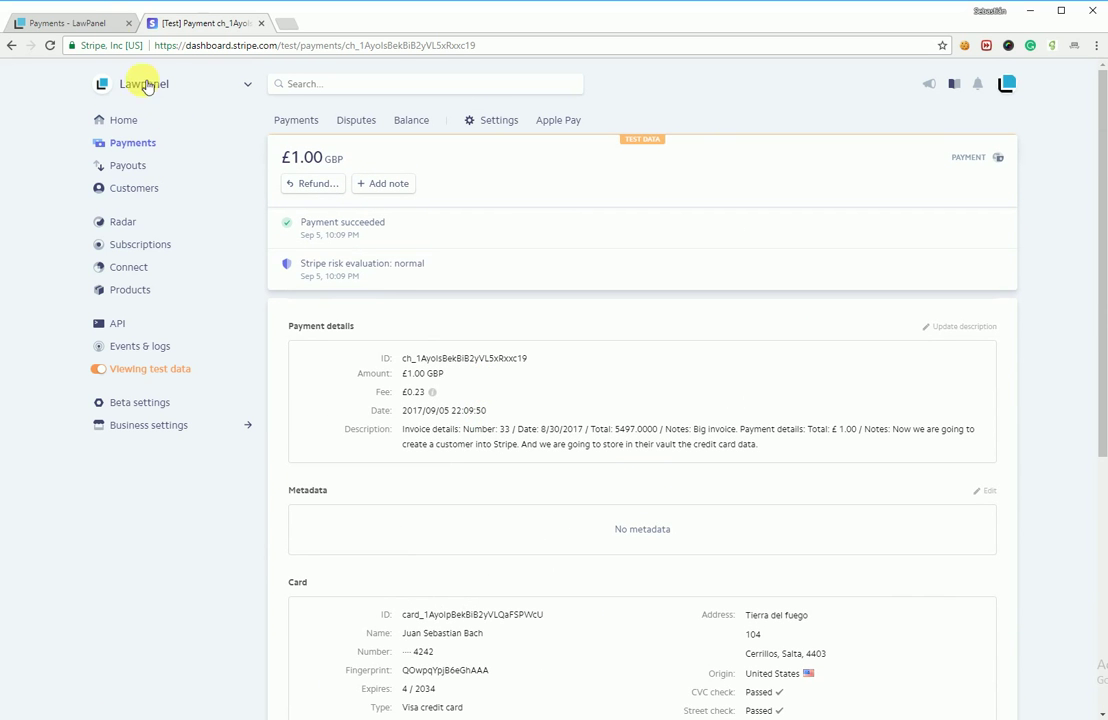
pyautogui.click(93, 24)
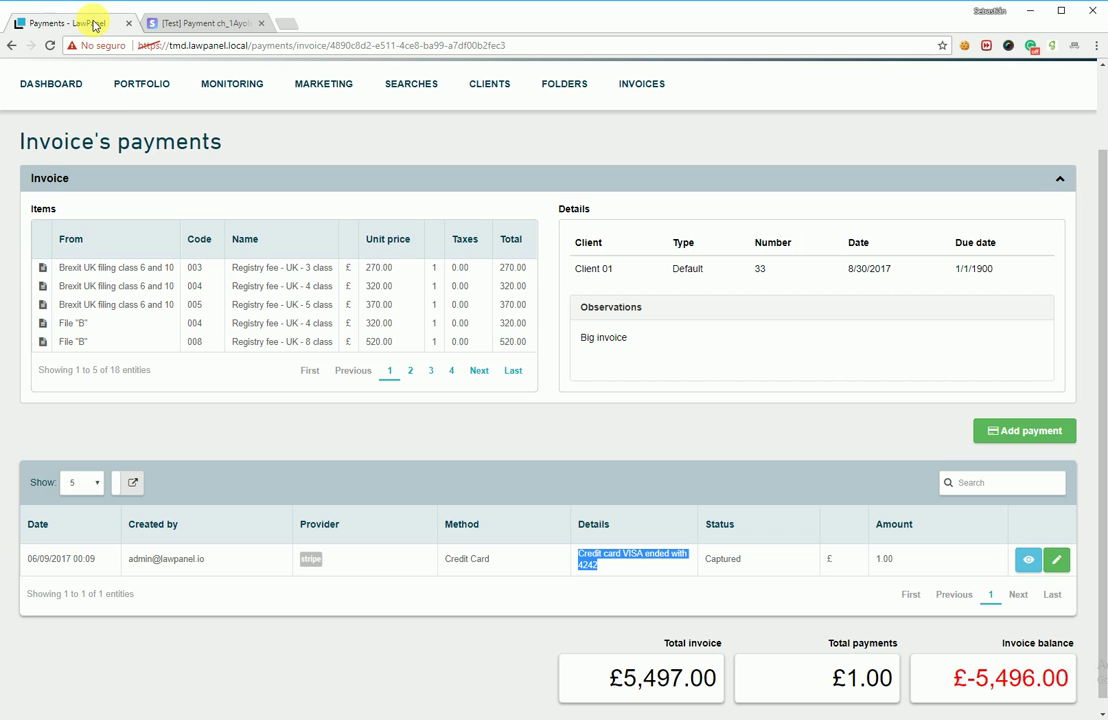
pyautogui.click(730, 455)
pyautogui.click(1028, 561)
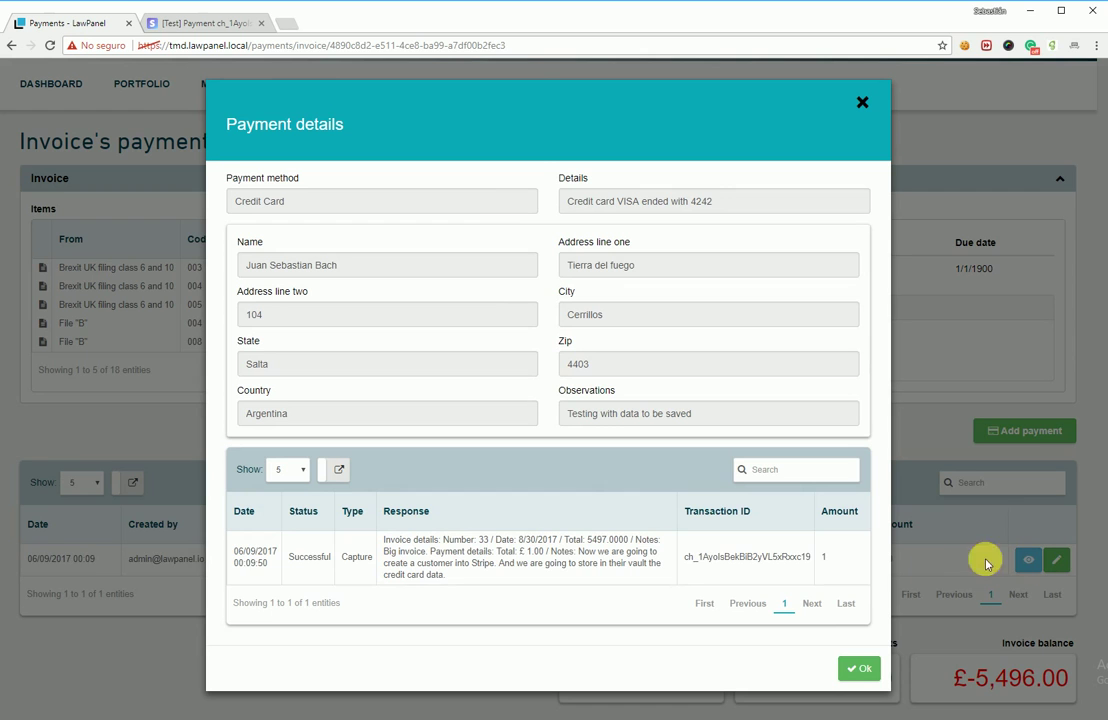
pyautogui.moveTo(748, 560); pyautogui.dragTo(809, 564)
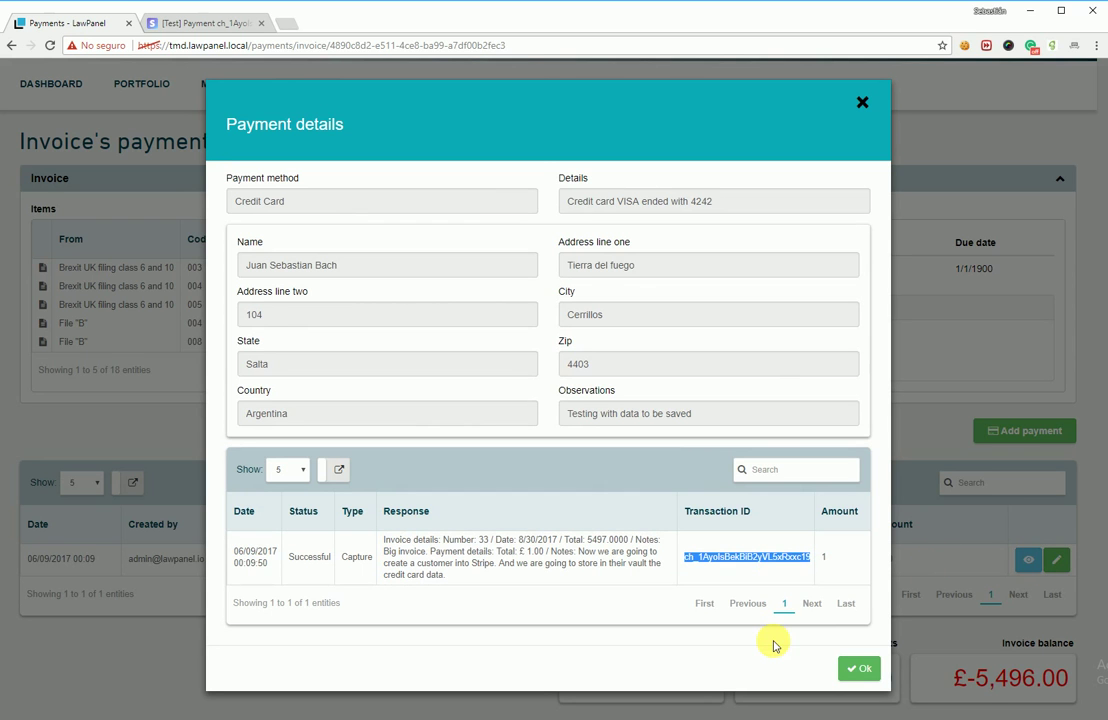
pyautogui.click(178, 23)
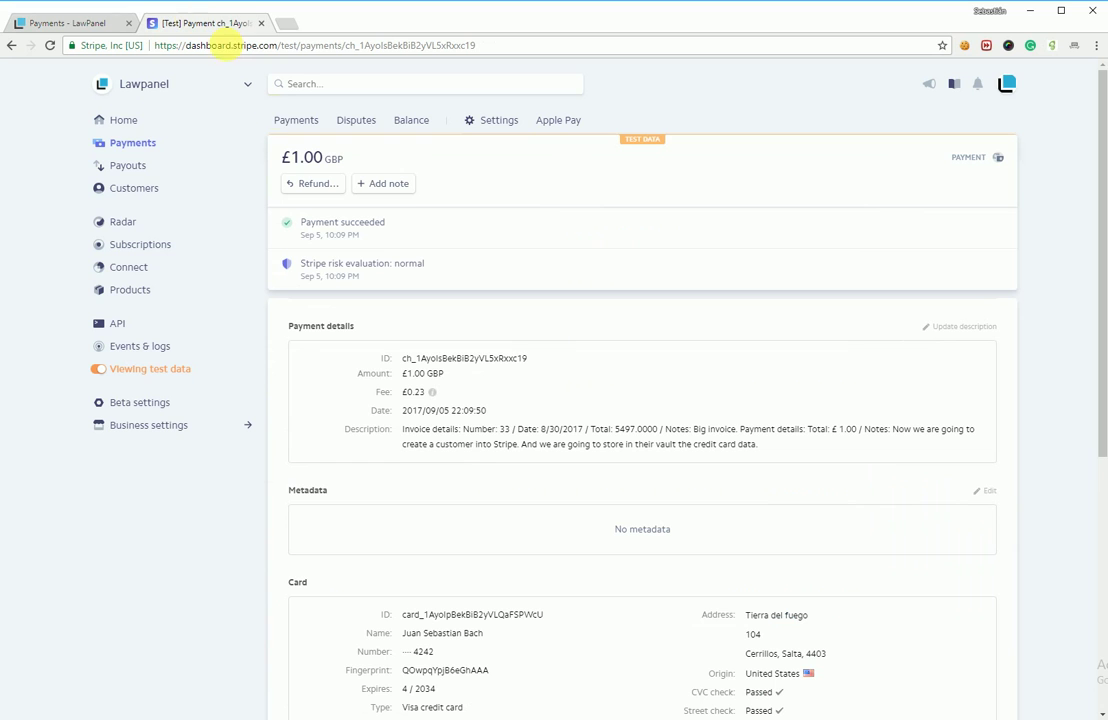
pyautogui.moveTo(527, 358); pyautogui.dragTo(396, 356)
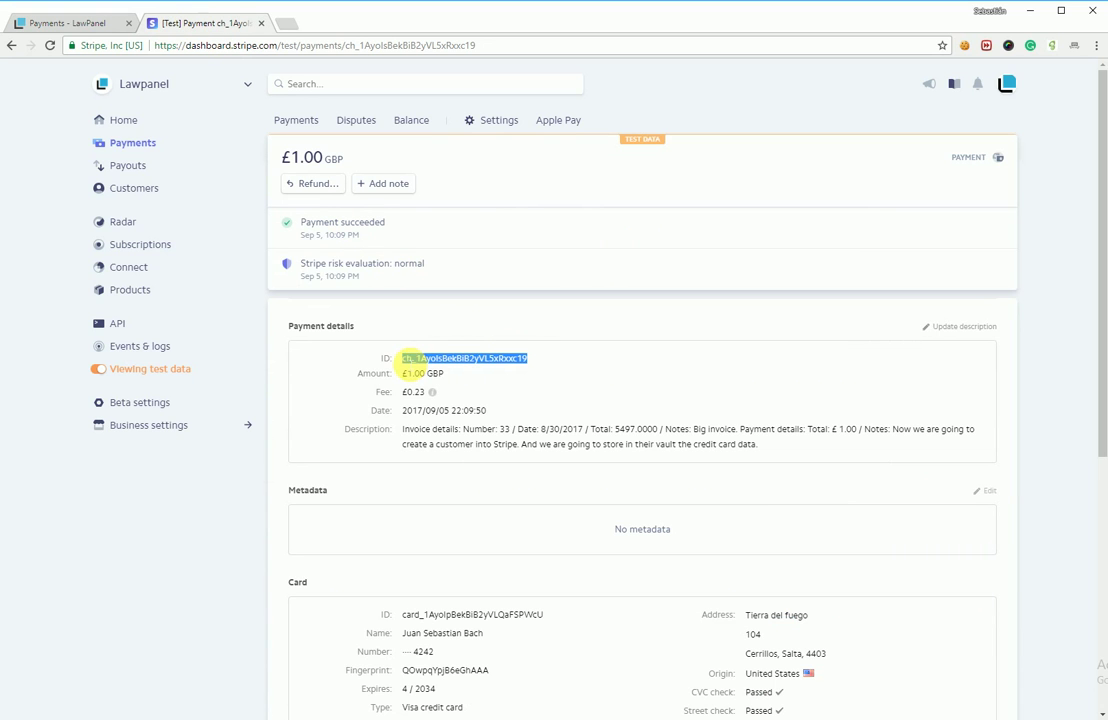
pyautogui.click(89, 22)
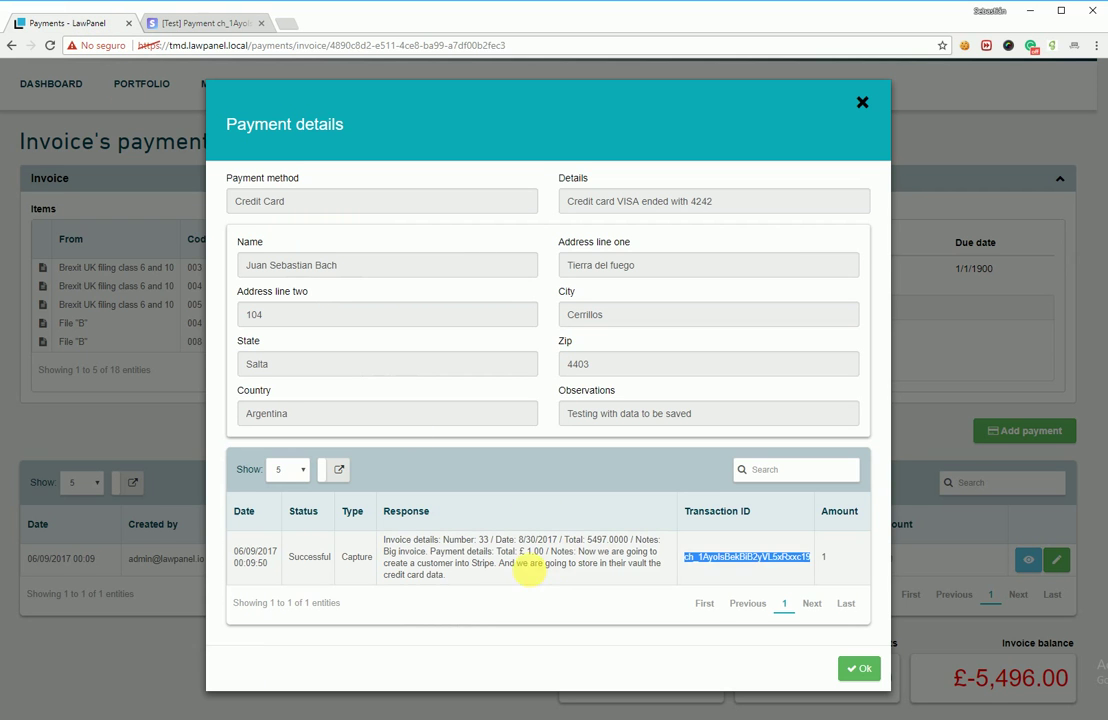
pyautogui.moveTo(530, 570); pyautogui.dragTo(382, 540)
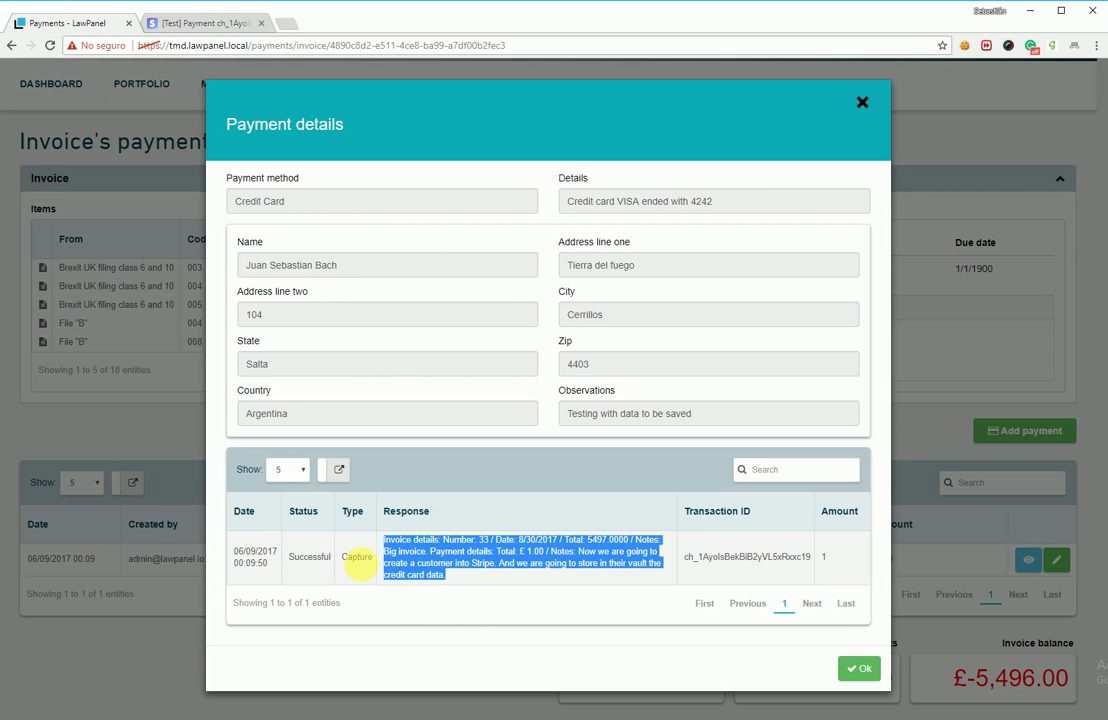
pyautogui.doubleClick(357, 557)
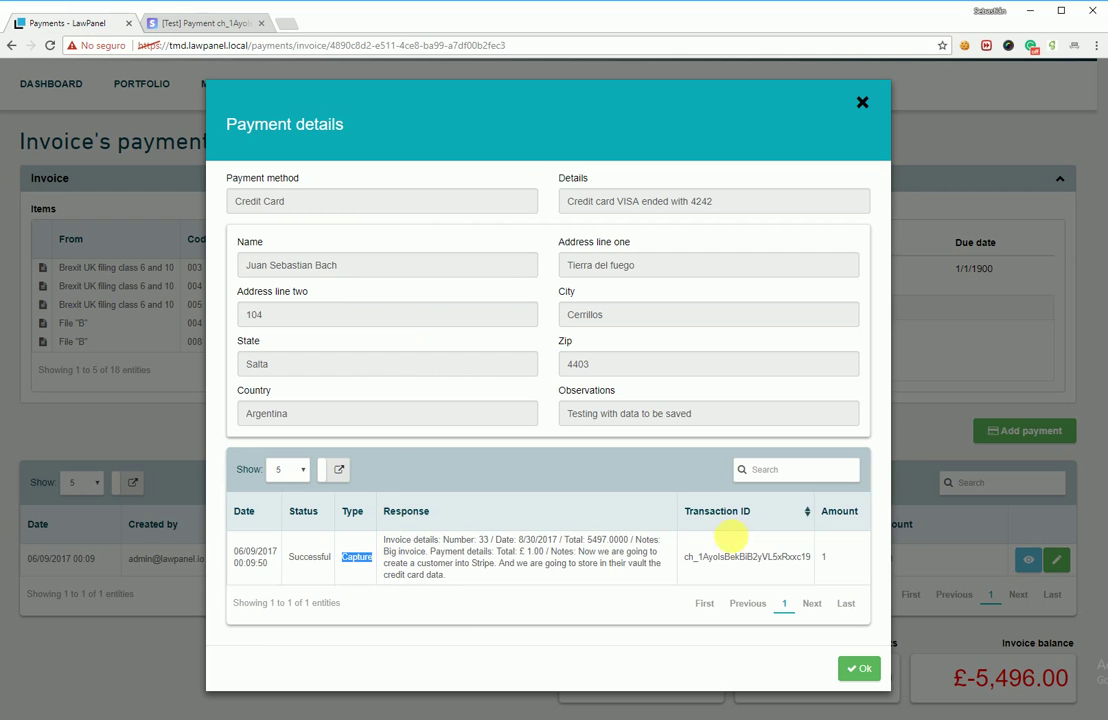
pyautogui.click(858, 668)
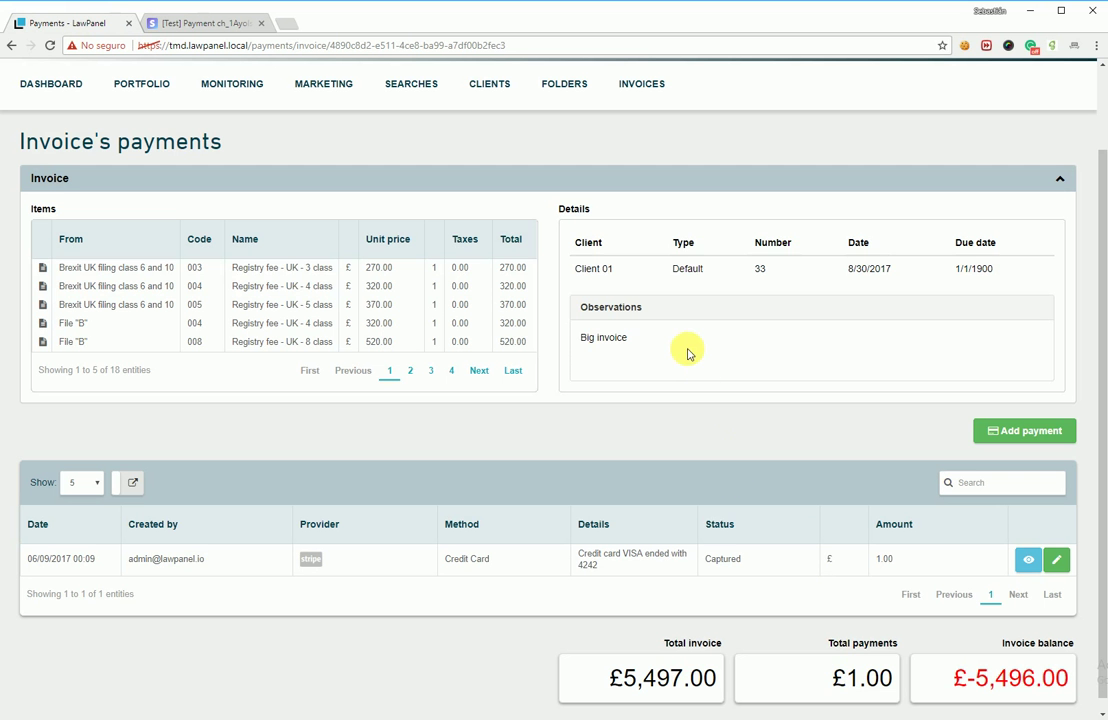
# Step: Start a new payment on invoice 33 and enter the second cardholder's name and address lines
pyautogui.click(1025, 431)
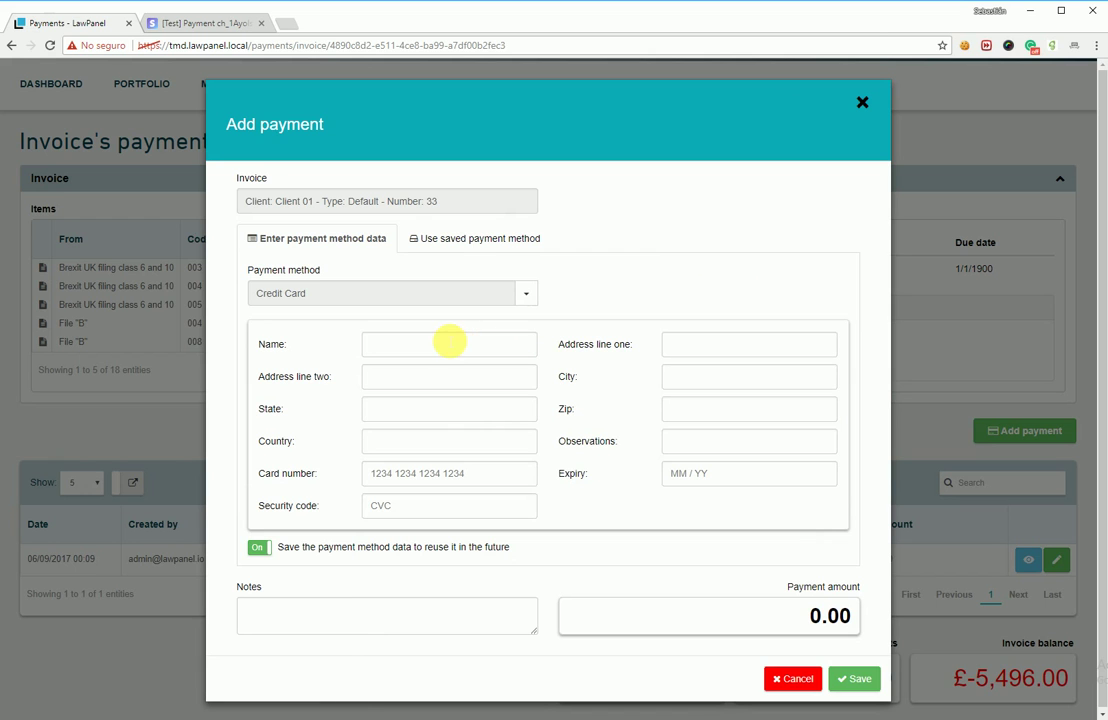
pyautogui.click(415, 352)
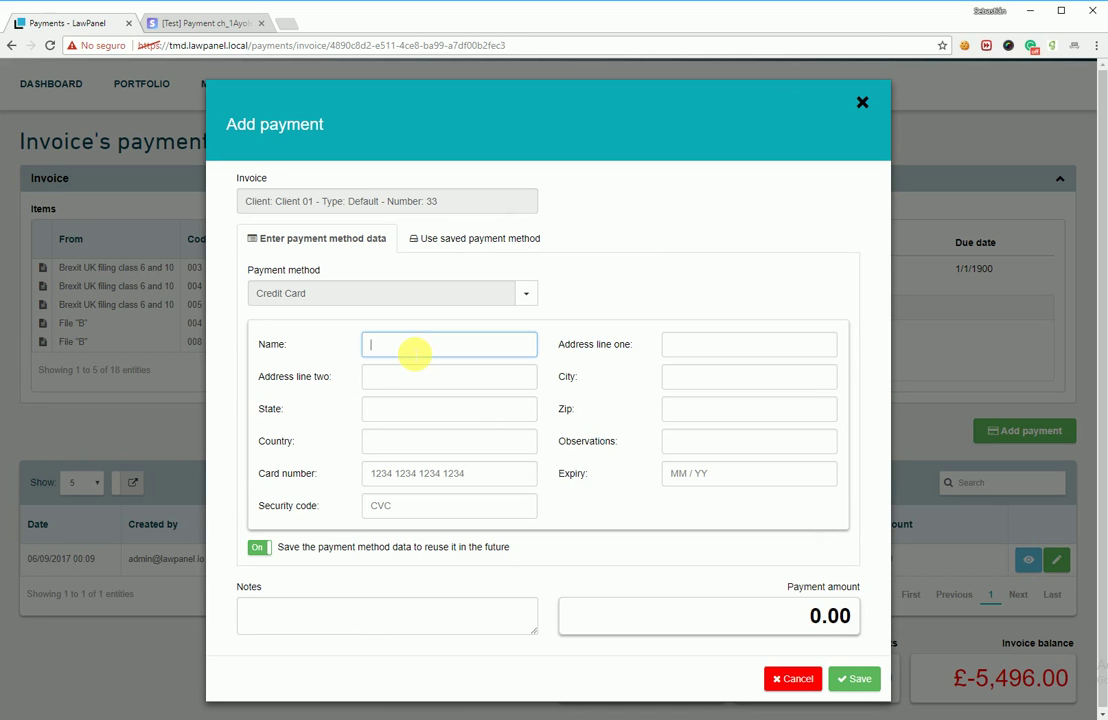
pyautogui.write('Anoth')
pyautogui.write('er Card Pw')
pyautogui.write('ner')
pyautogui.press('Tab')
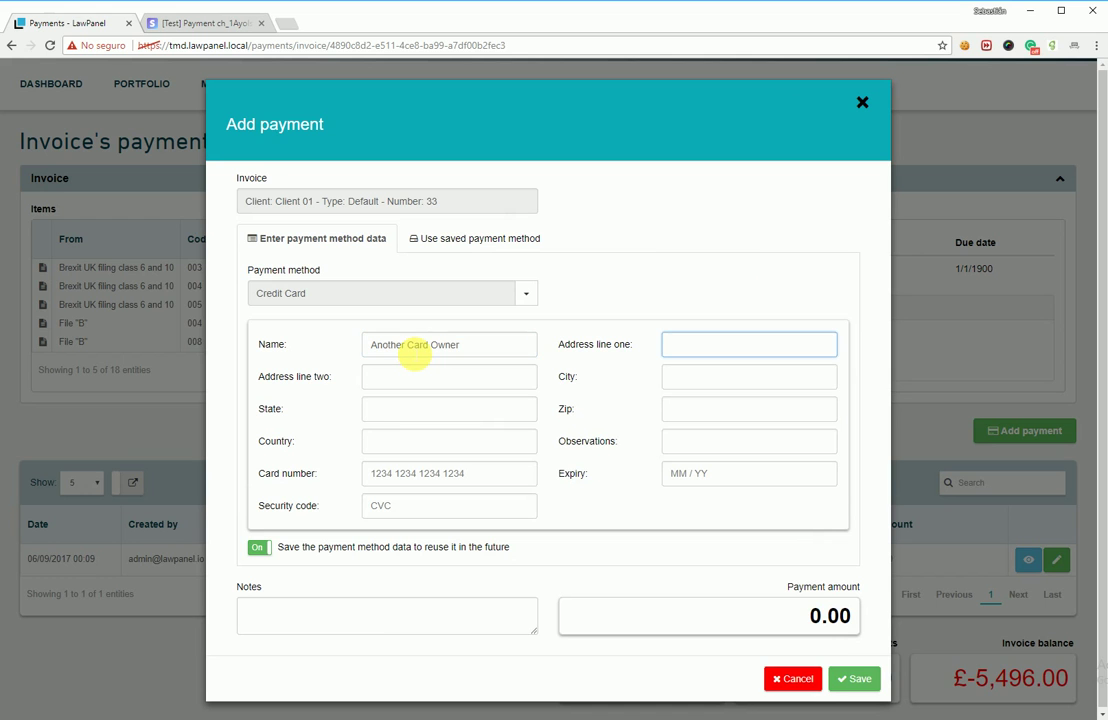
pyautogui.write('Tier')
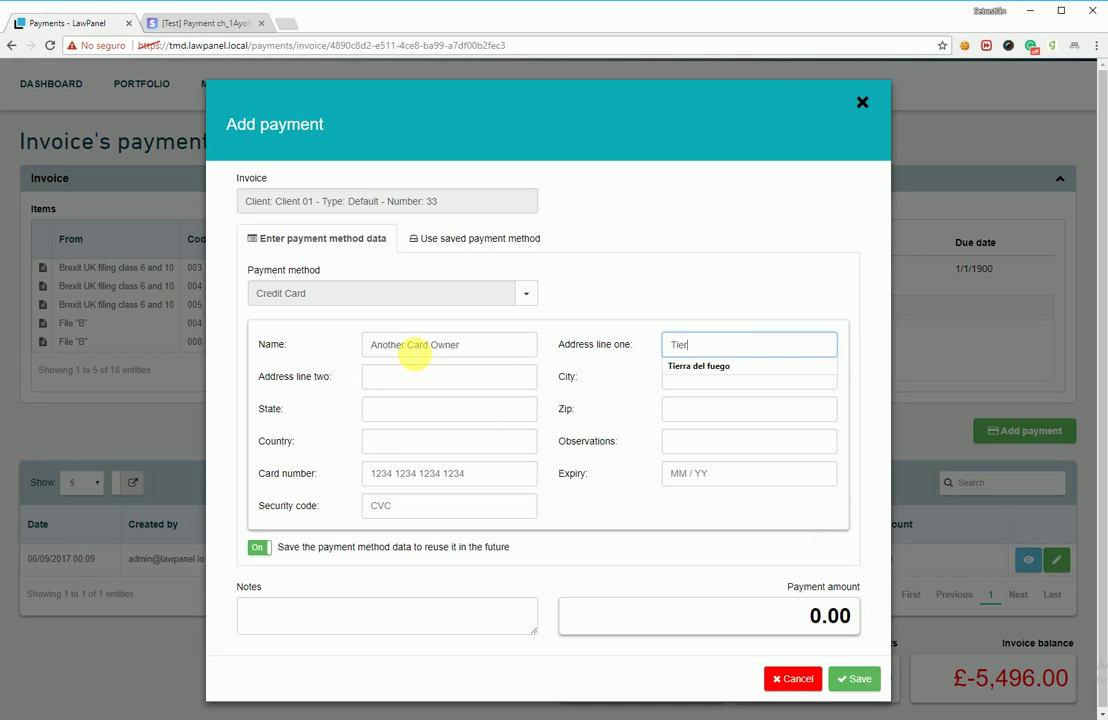
pyautogui.press('Down')
pyautogui.press('Tab')
pyautogui.write('104')
pyautogui.press('Tab')
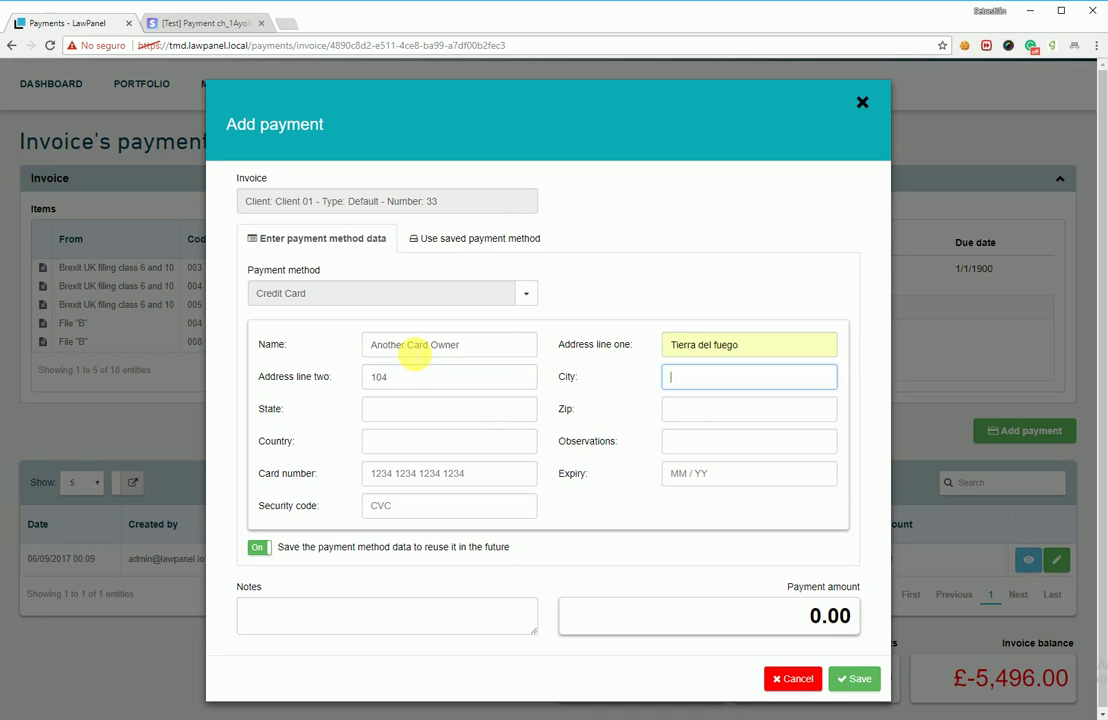
# Step: Fill city, state, zip and country Zambia, add observation 'Another card associated with the same card', and enter the card number
pyautogui.write('C')
pyautogui.write('S')
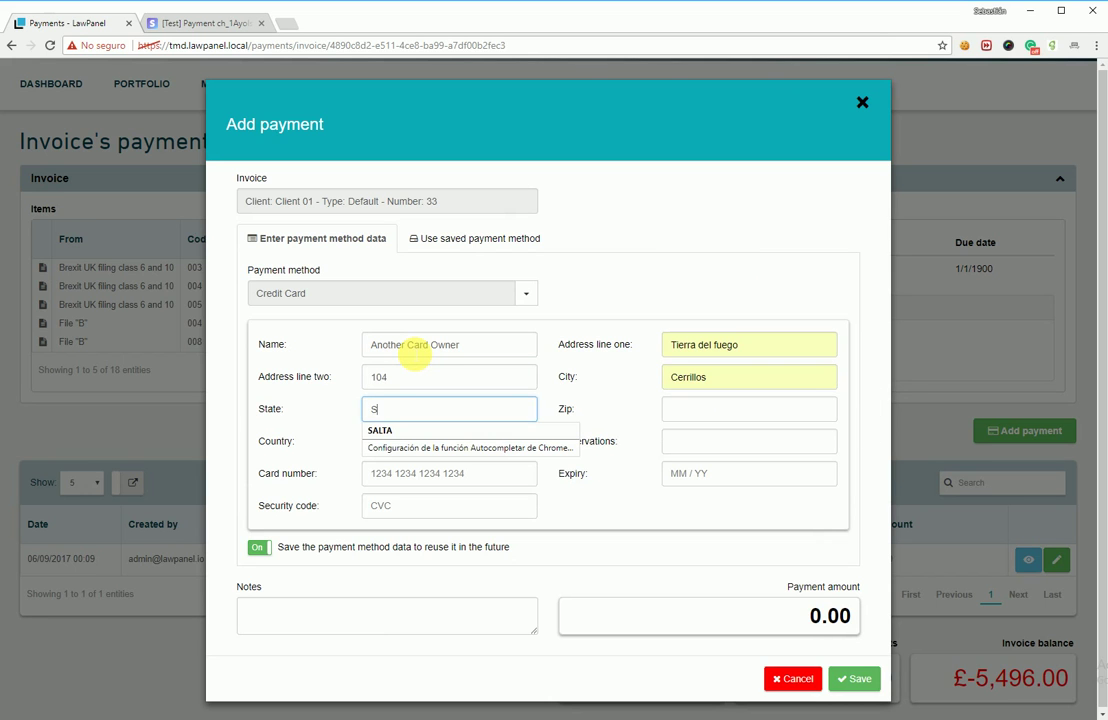
pyautogui.press('Down')
pyautogui.press('Tab')
pyautogui.write('4400')
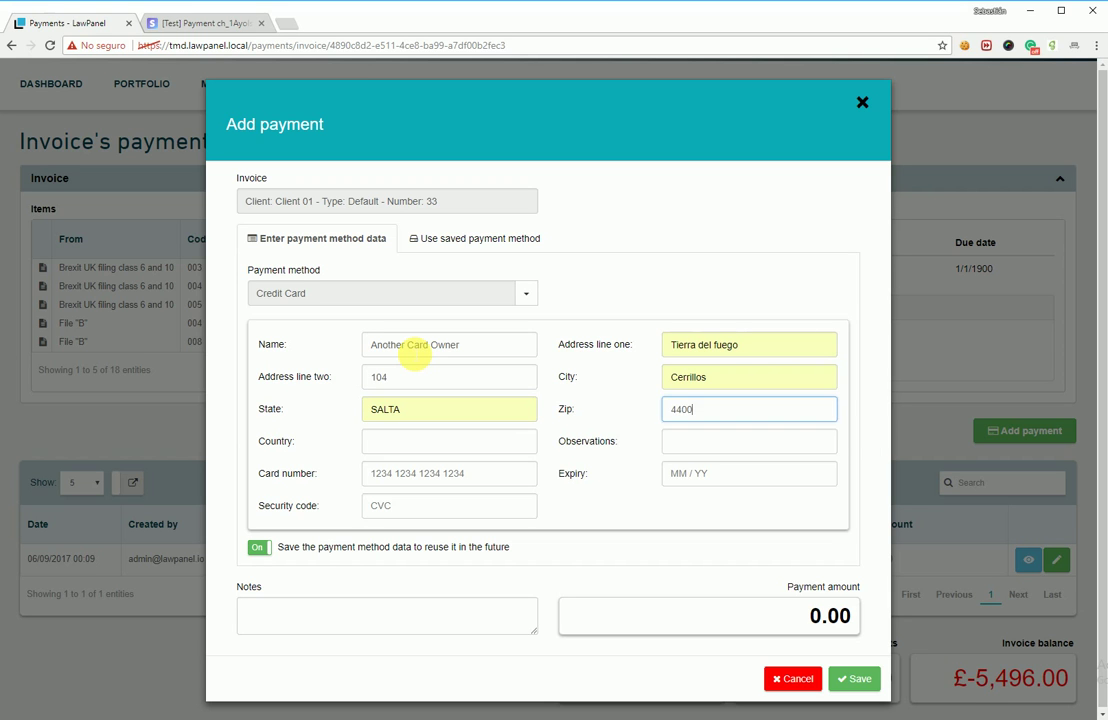
pyautogui.press('Tab')
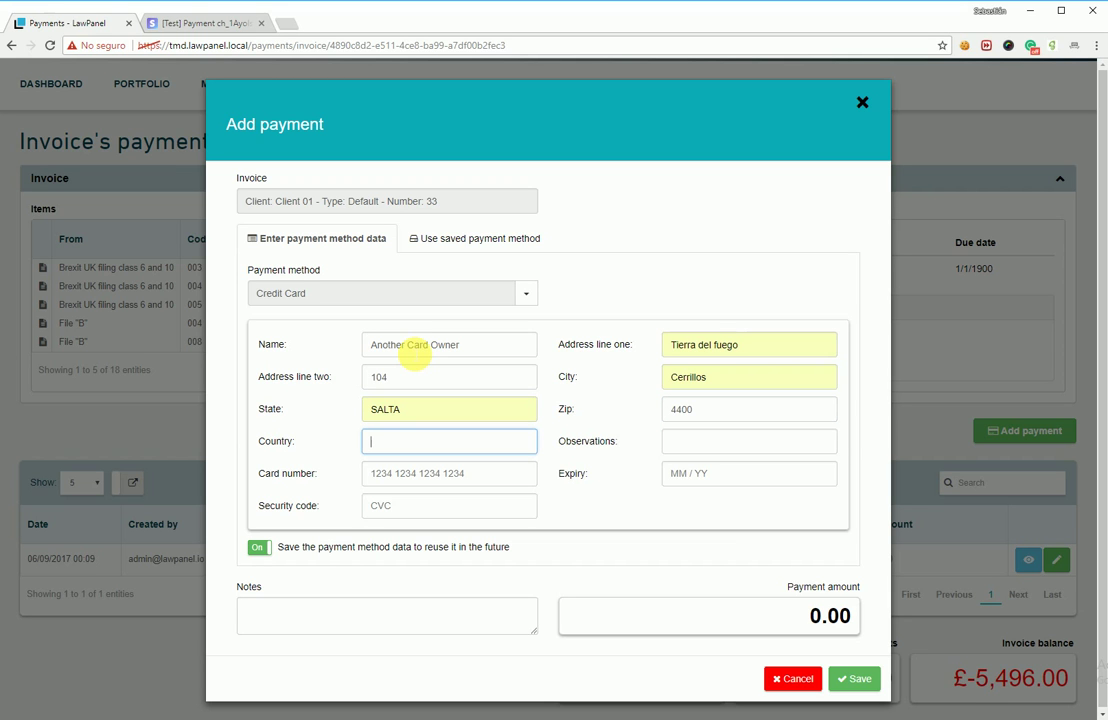
pyautogui.write('Zambia')
pyautogui.press('Tab')
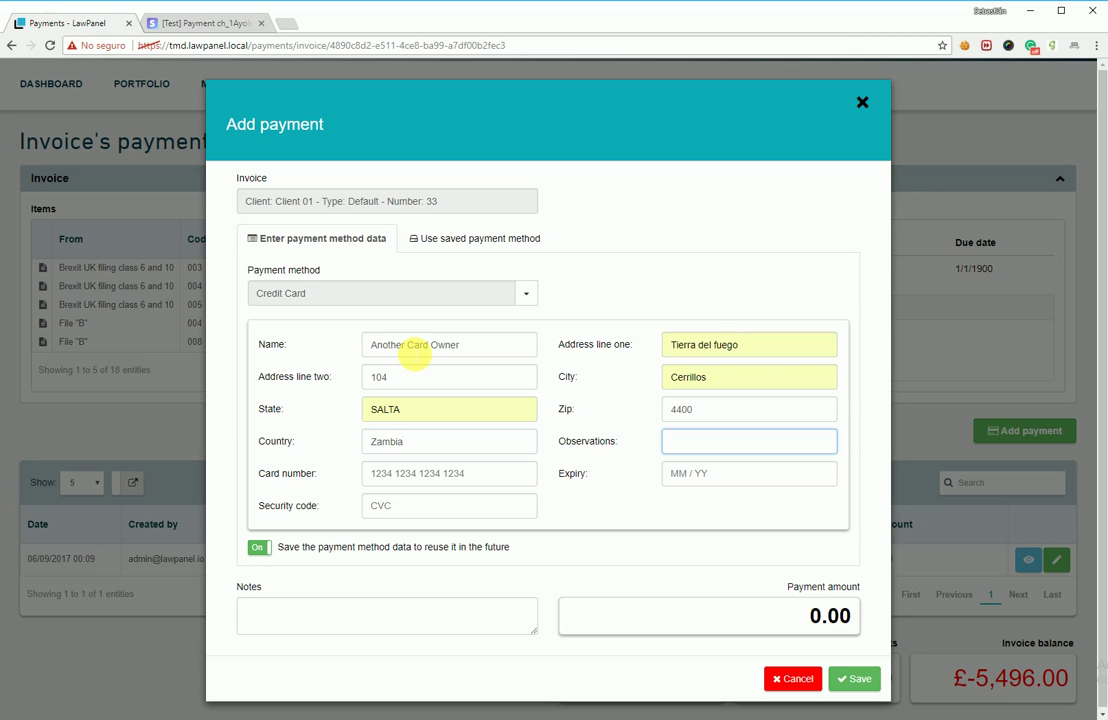
pyautogui.write('Another card associated with the same card')
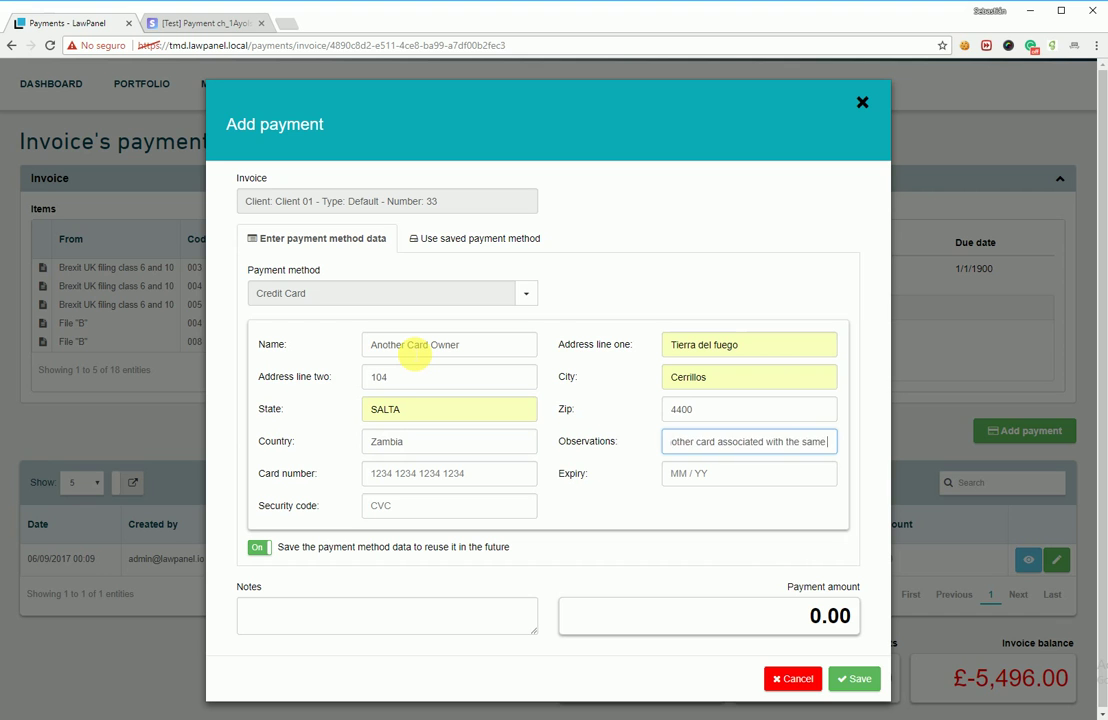
pyautogui.press('Tab')
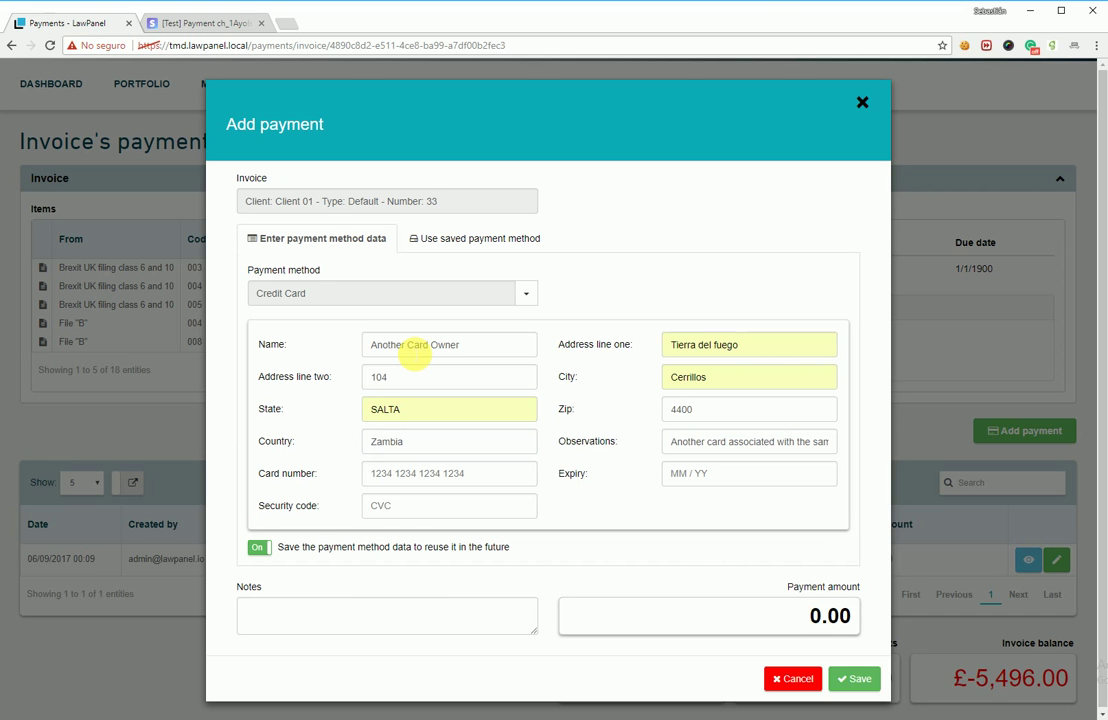
pyautogui.write('424242')
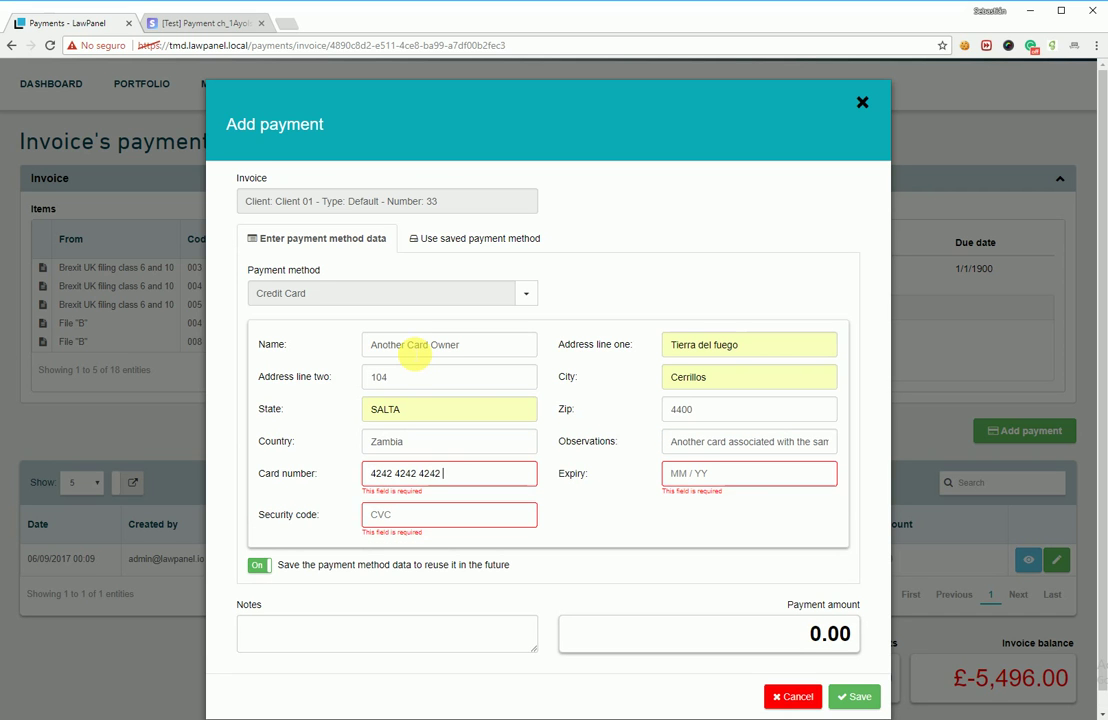
pyautogui.write('4242424242')
pyautogui.write('01 /')
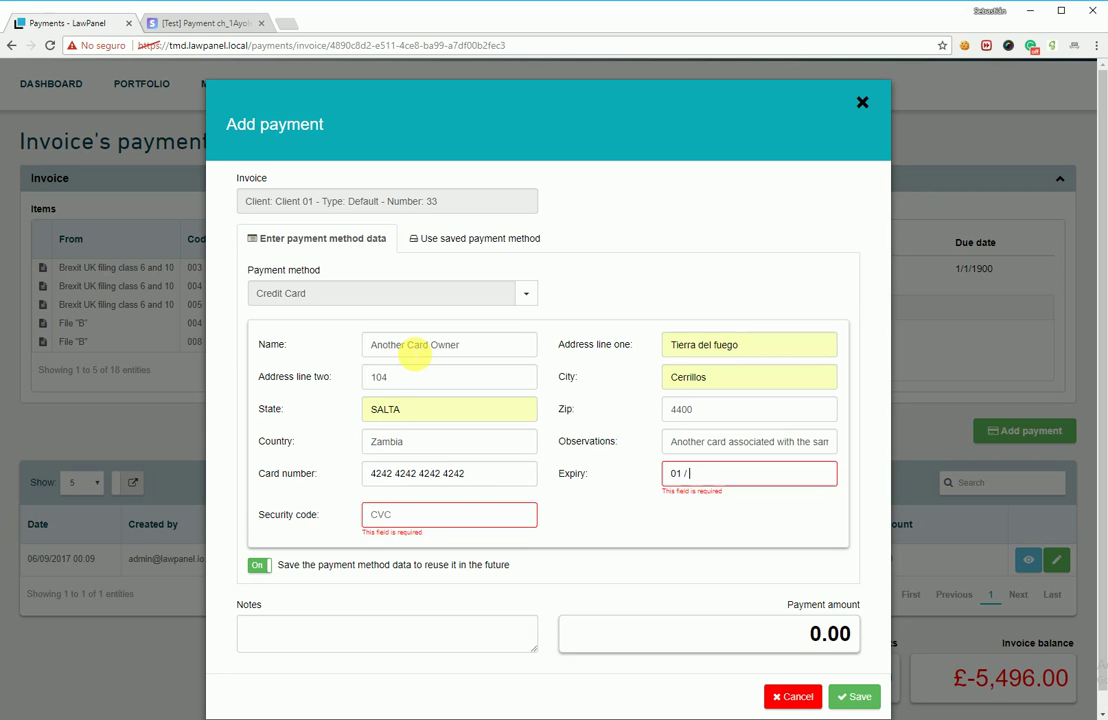
pyautogui.write('29')
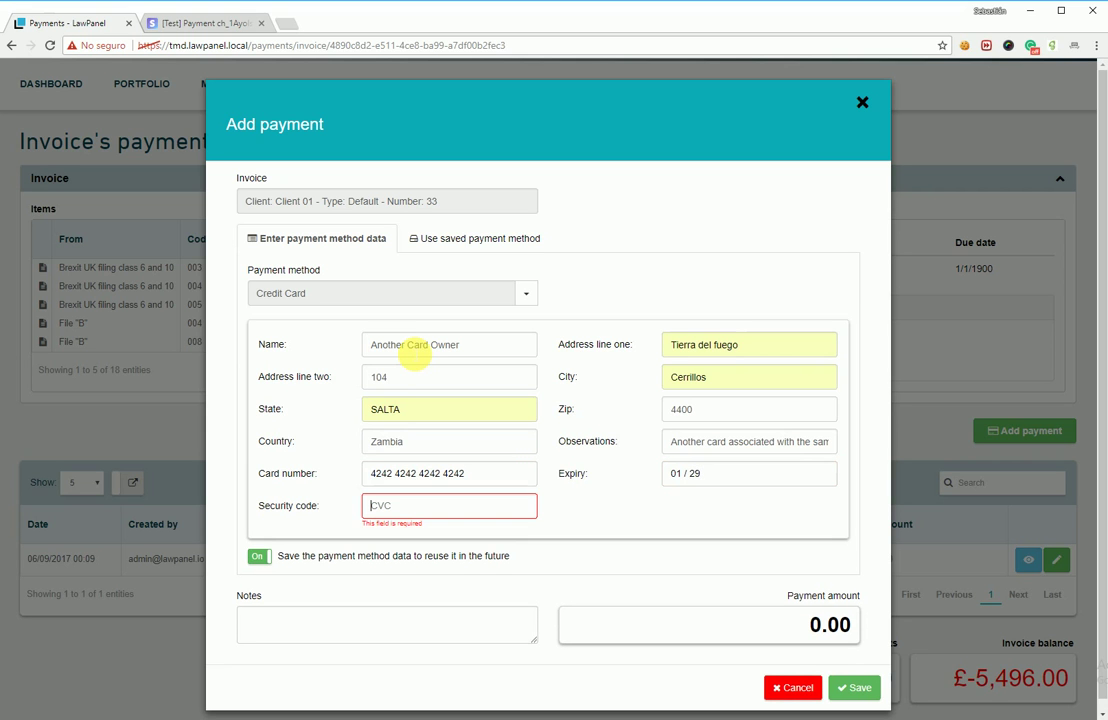
pyautogui.write('000')
# Step: Finish the card details, note creating another card for the same customer, and save a £2.00 payment
pyautogui.press('Tab')
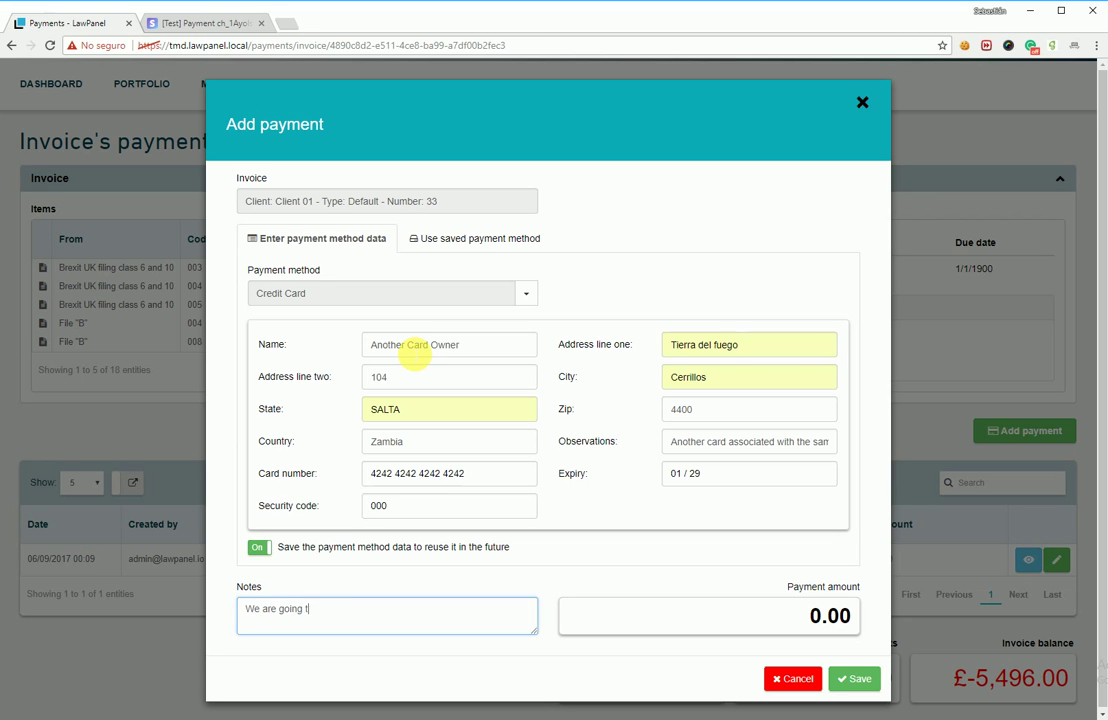
pyautogui.write('We are going to create another card for the same client.')
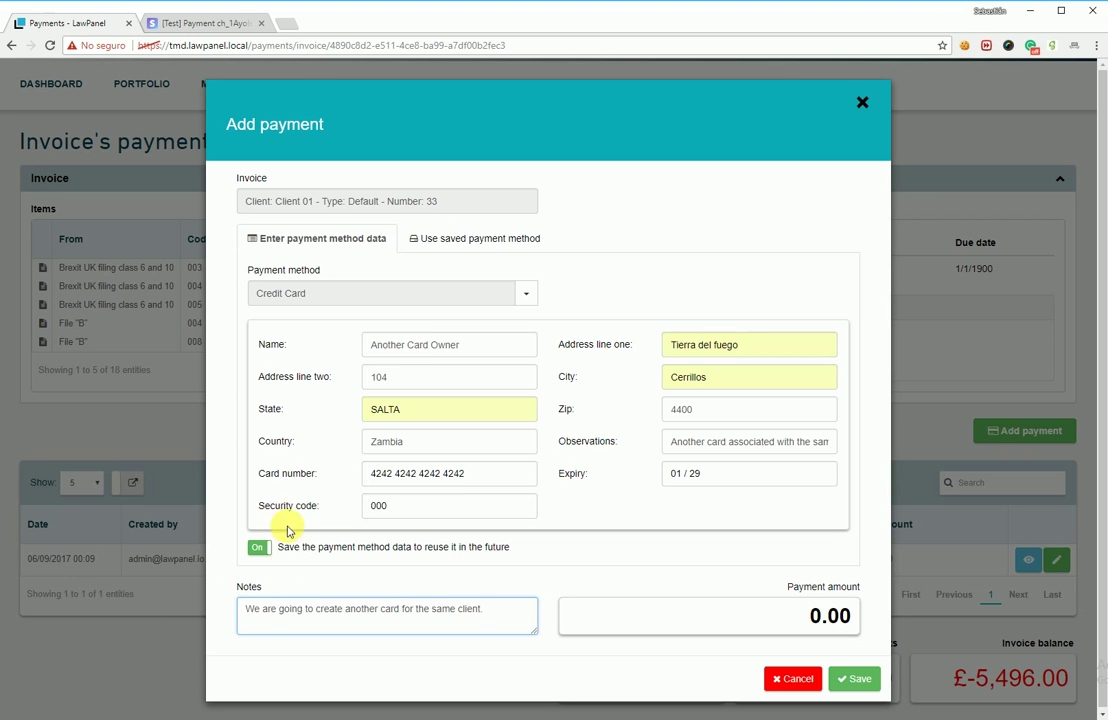
pyautogui.click(716, 630)
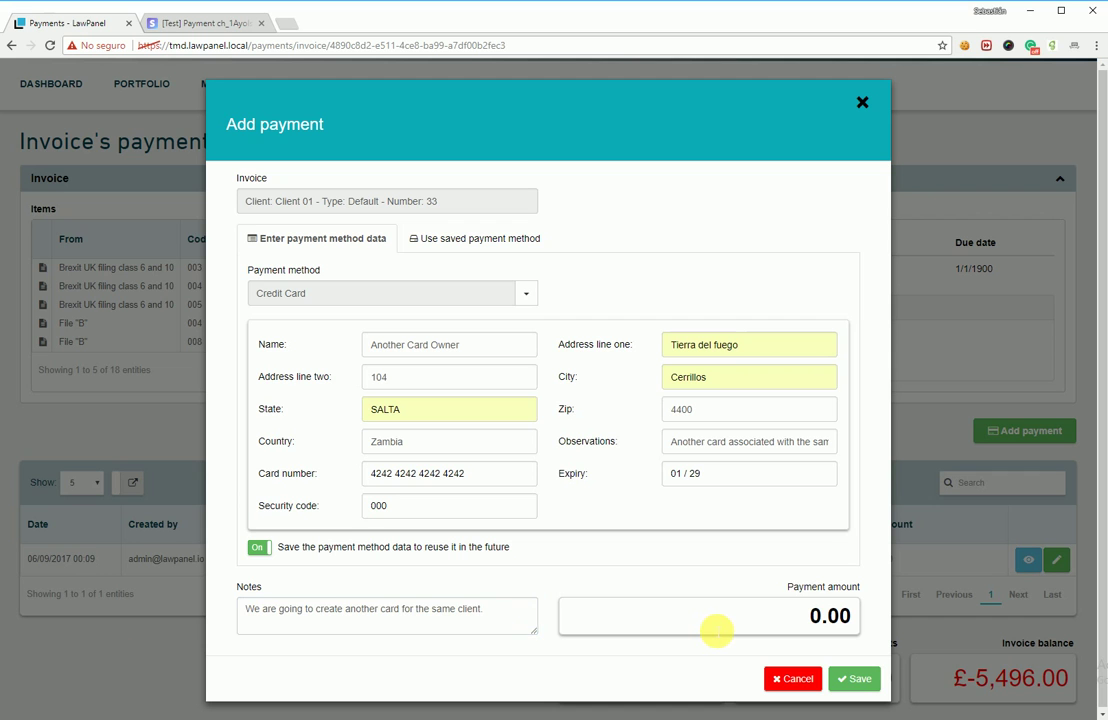
pyautogui.write('2')
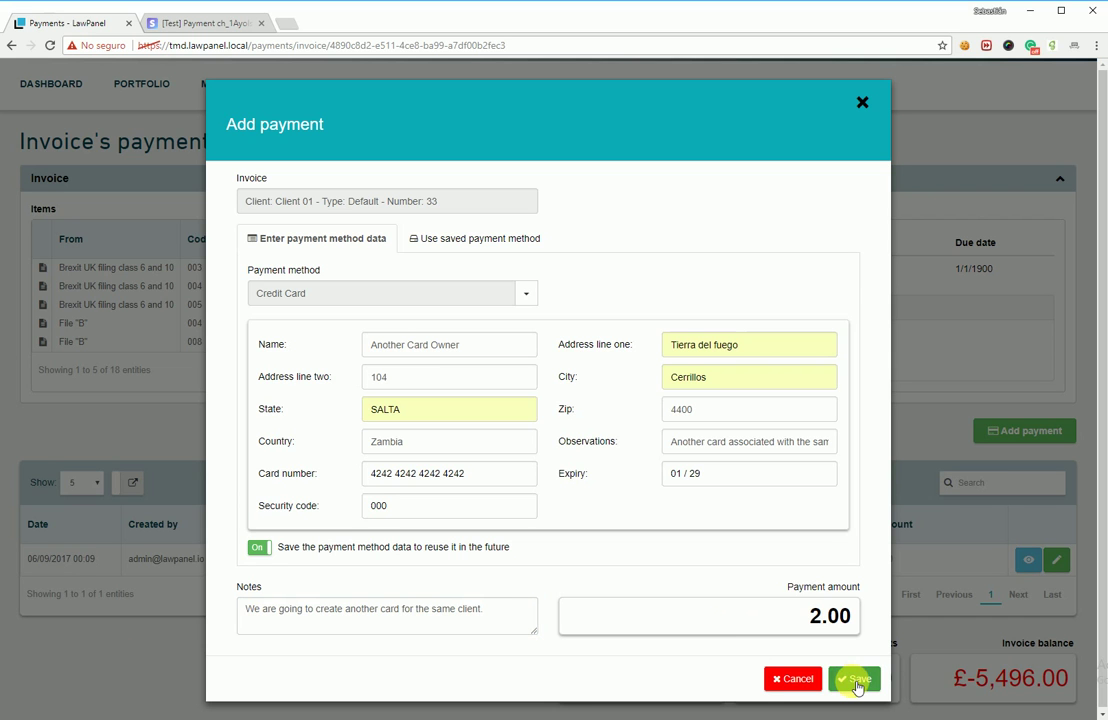
pyautogui.click(856, 683)
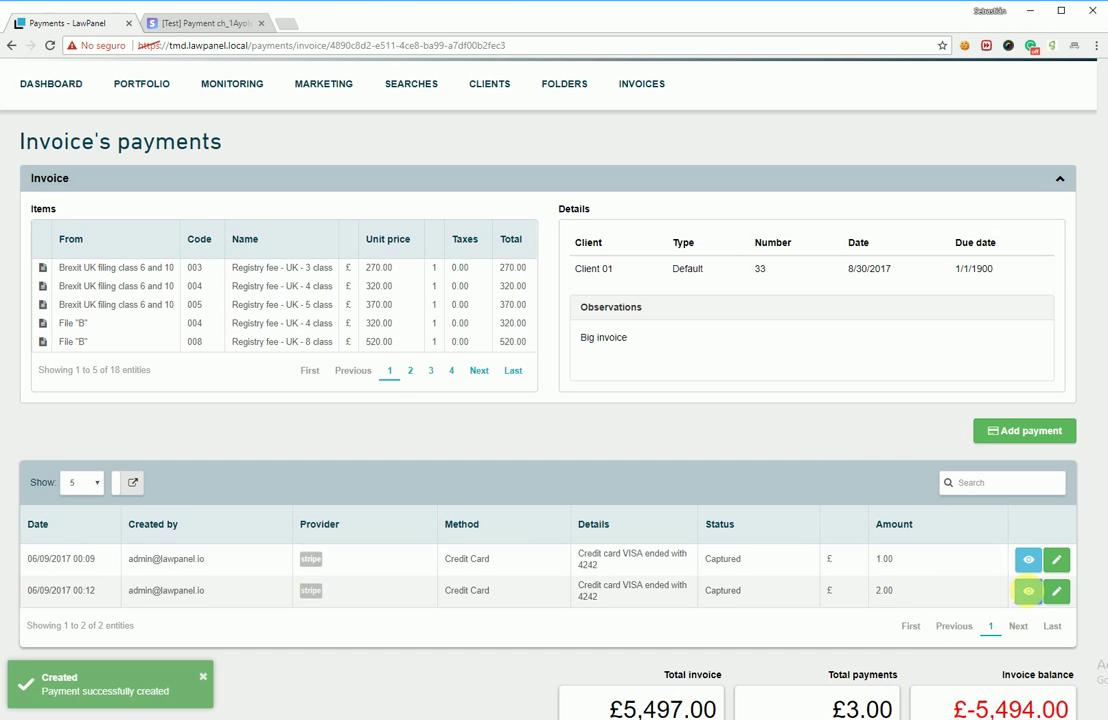
# Step: Inspect the new £2.00 payment's details and close them
pyautogui.click(1028, 592)
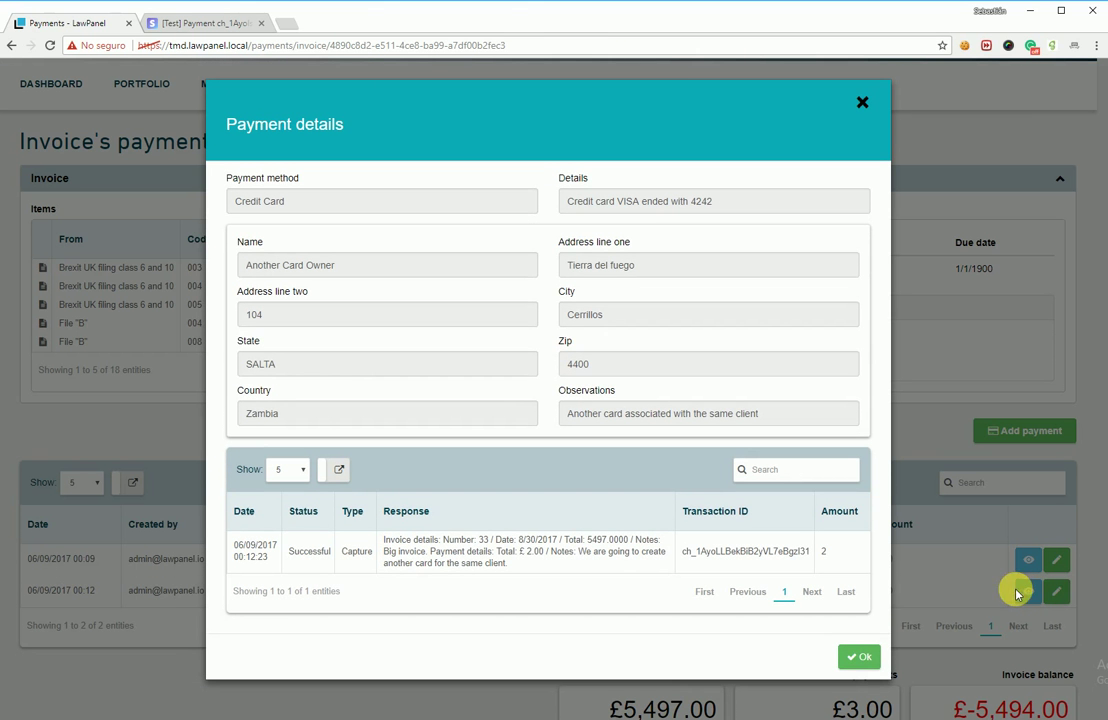
pyautogui.click(859, 657)
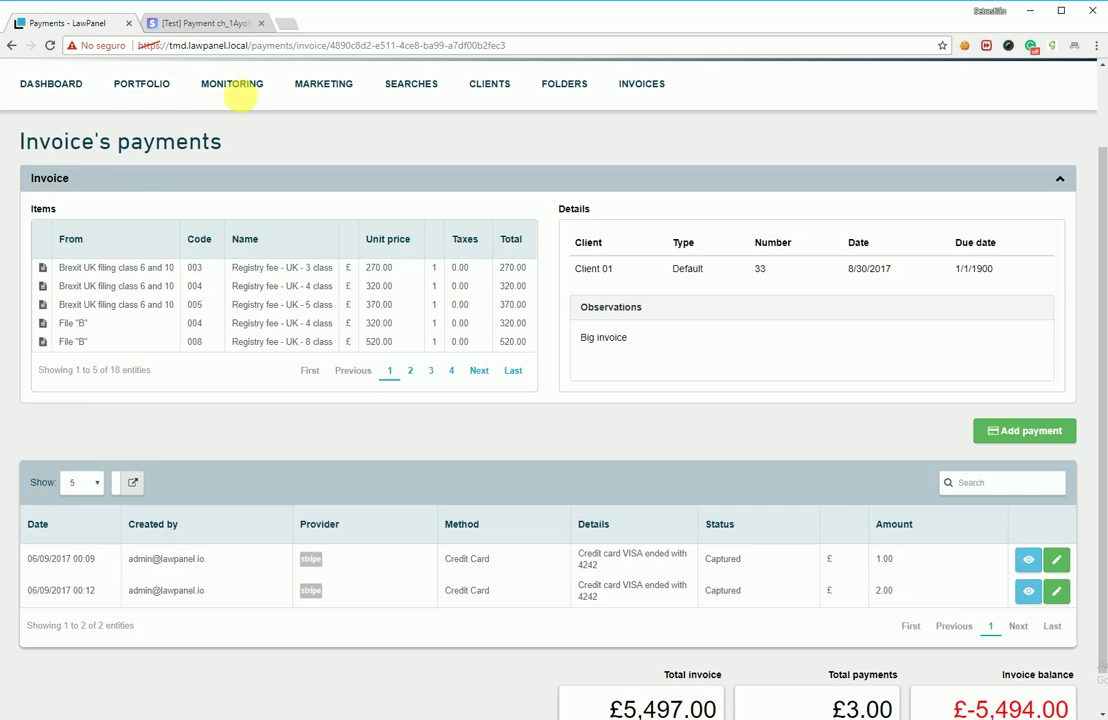
pyautogui.click(198, 22)
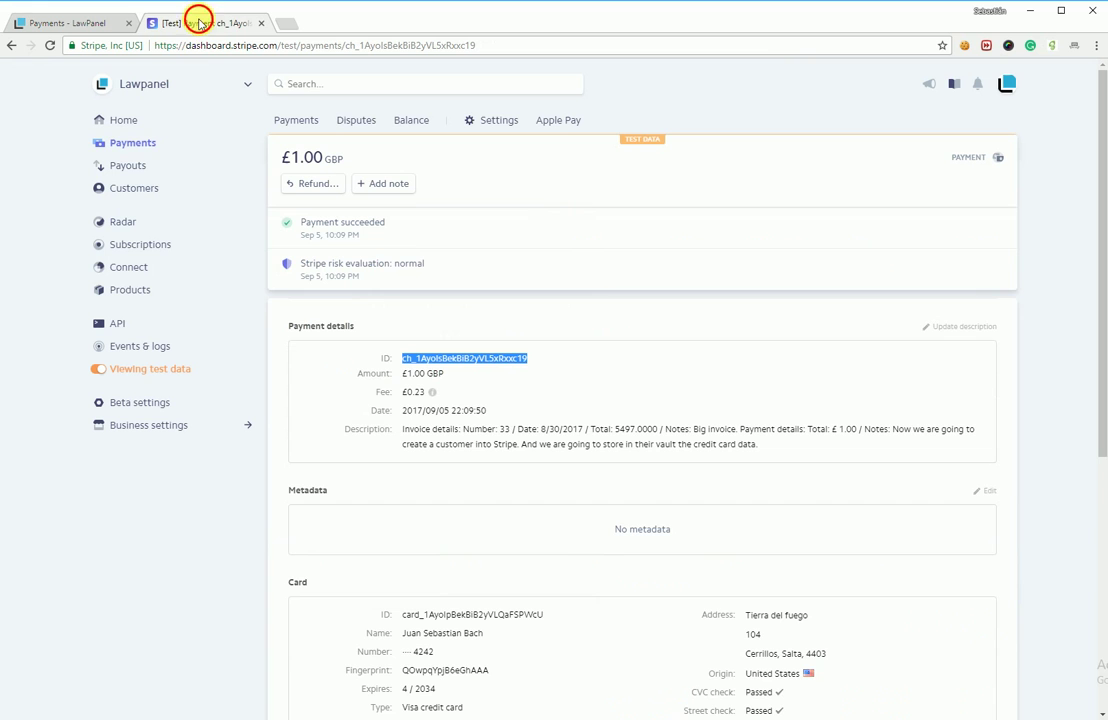
# Step: Compare the customer's two saved Visa cards, expiring 01/2029 and 04/2034, in Stripe's customer record
pyautogui.click(140, 193)
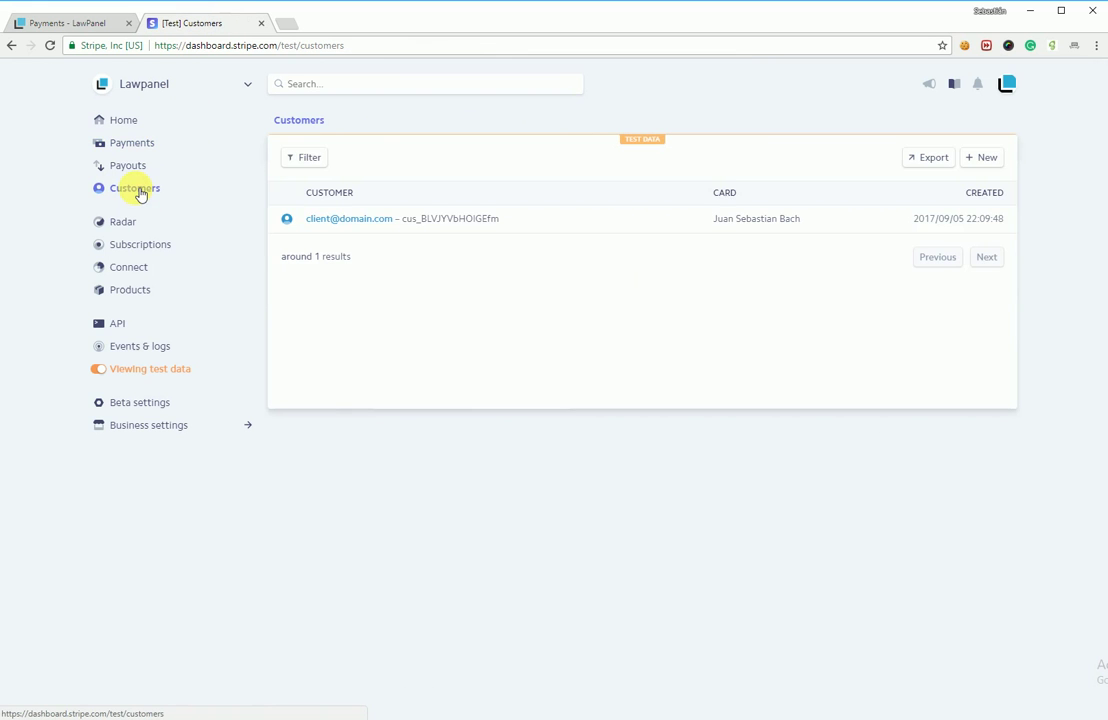
pyautogui.click(472, 218)
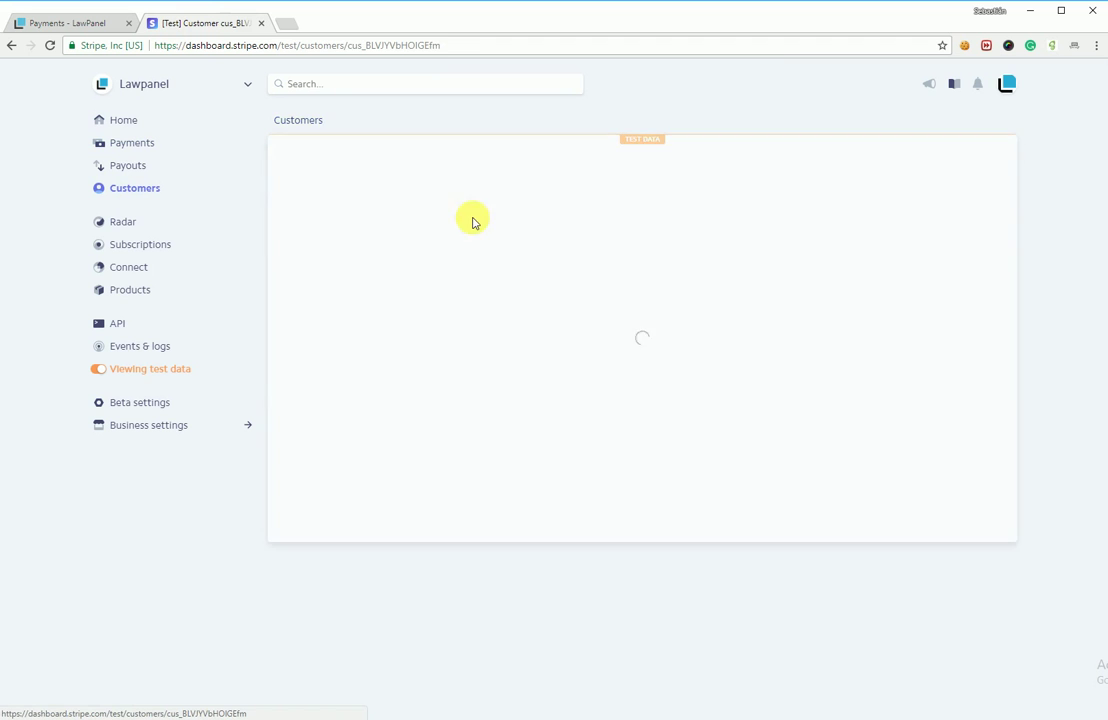
pyautogui.scroll(-2, 557, 338)
pyautogui.scroll(-1, 557, 338)
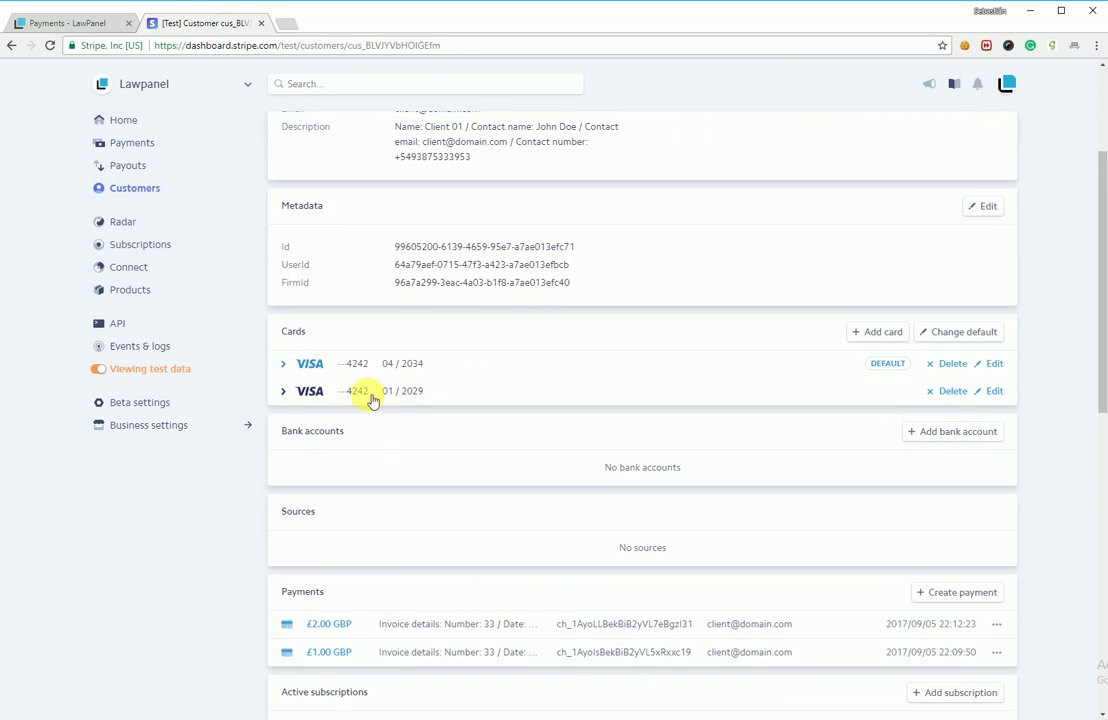
pyautogui.click(284, 394)
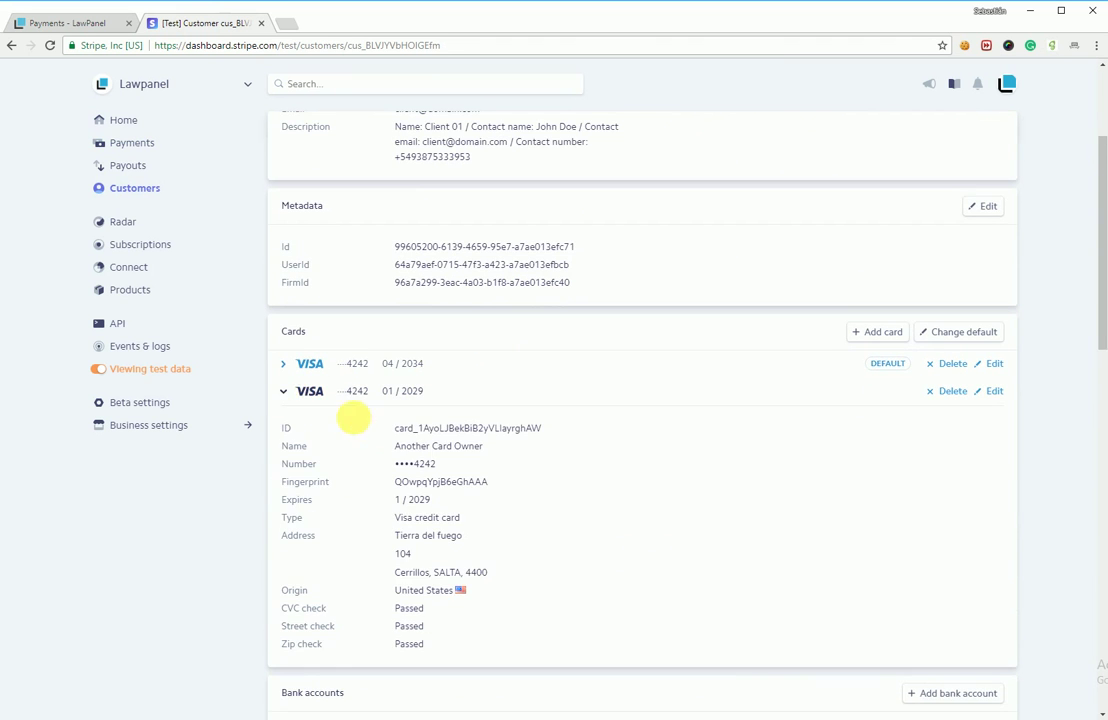
pyautogui.moveTo(485, 446); pyautogui.dragTo(393, 447)
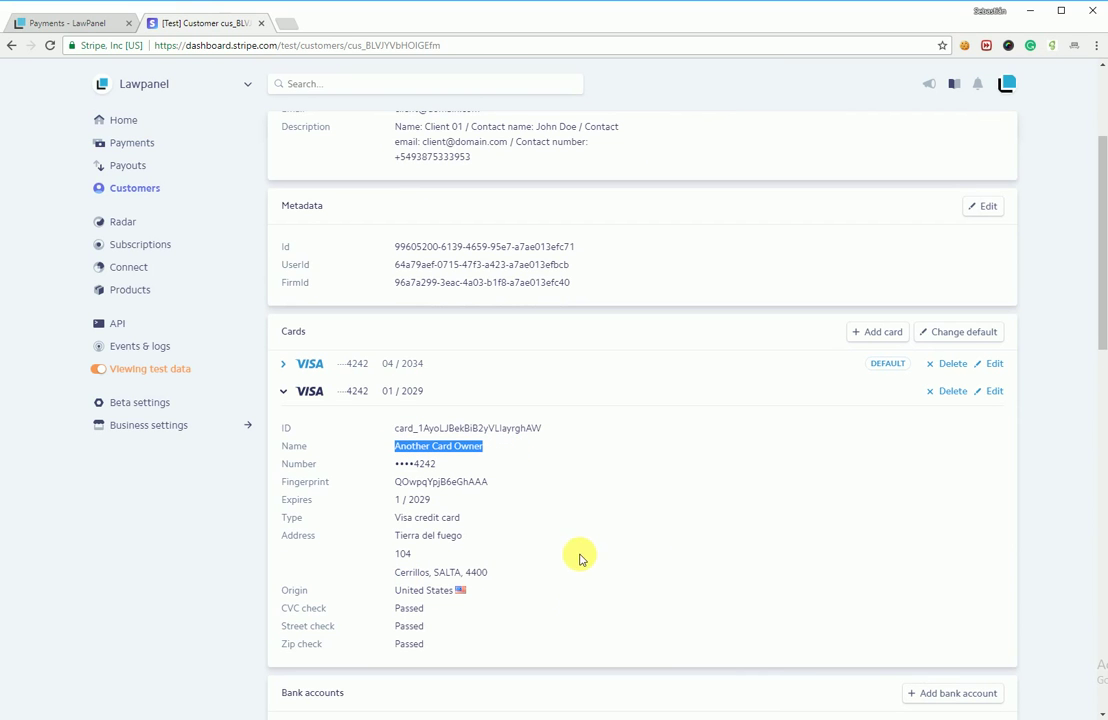
pyautogui.click(287, 366)
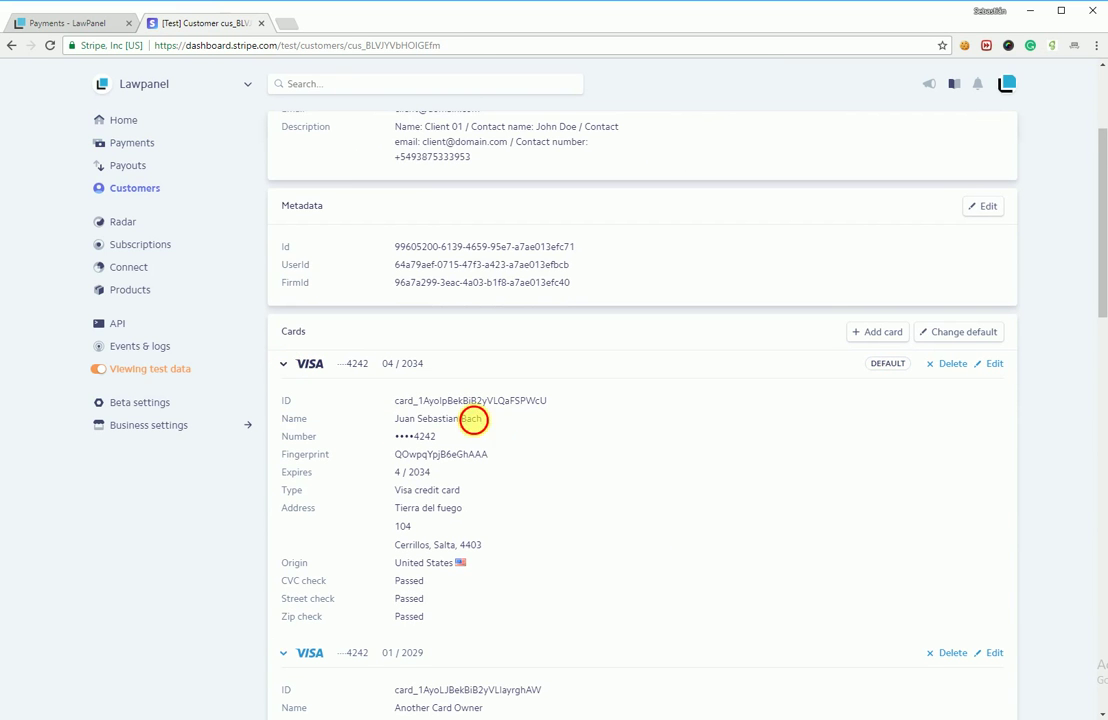
pyautogui.tripleClick(475, 418)
pyautogui.click(287, 366)
pyautogui.click(287, 391)
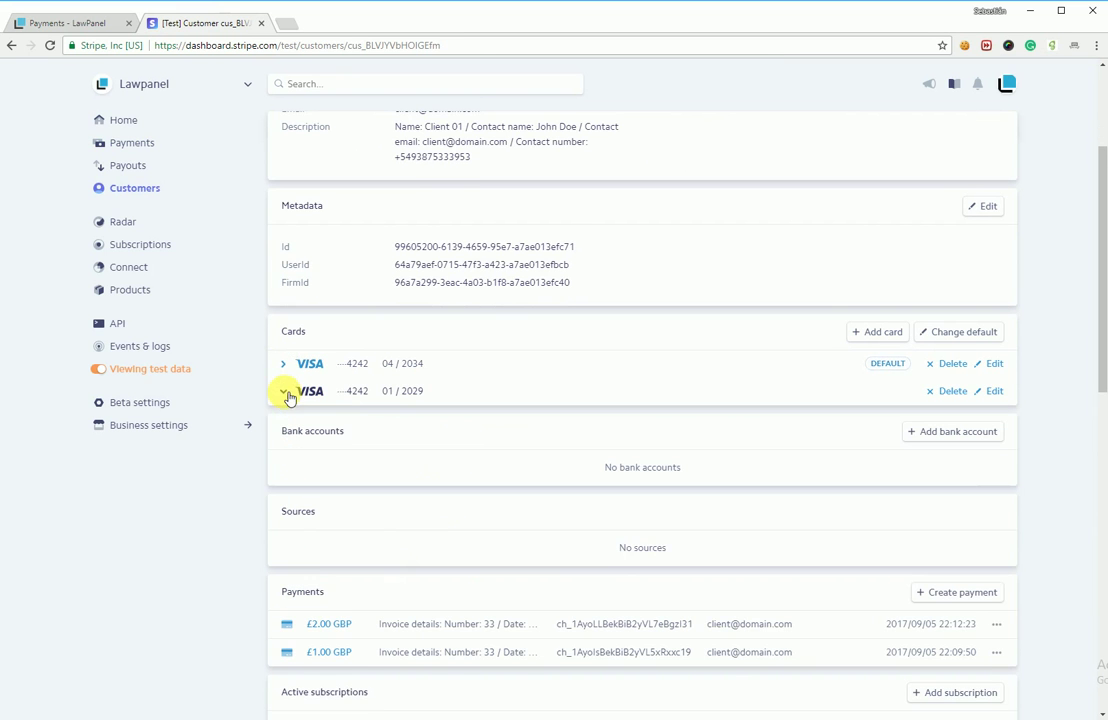
pyautogui.click(67, 20)
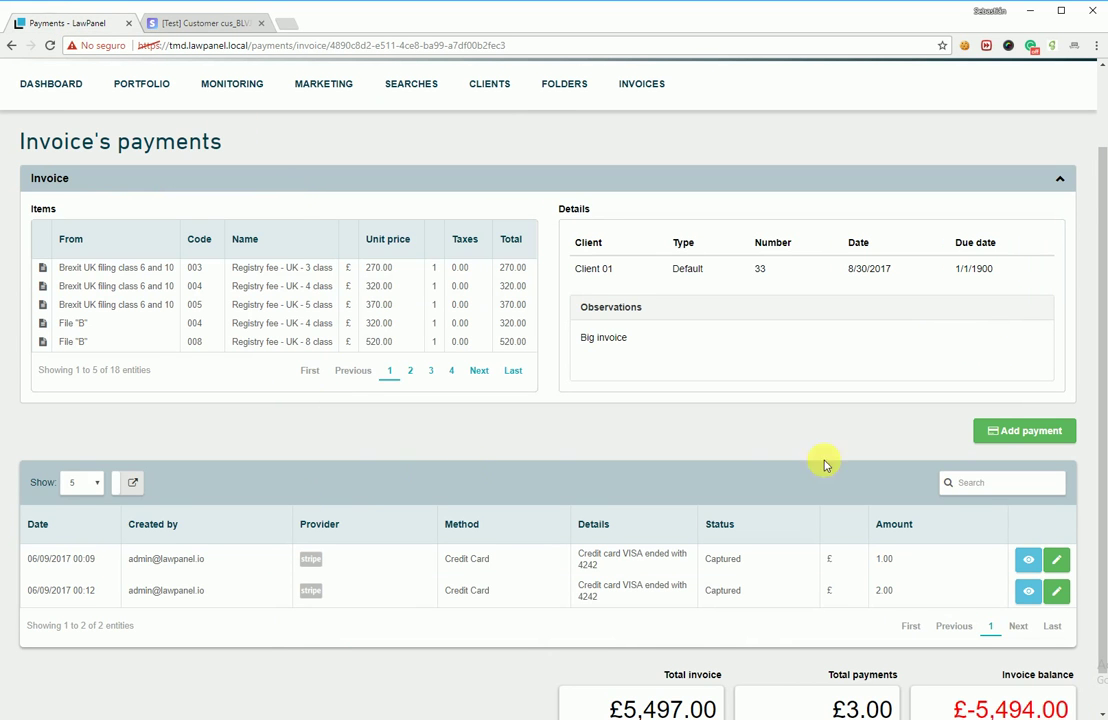
# Step: Start a new invoice 33 payment using a saved payment method and select the second saved card
pyautogui.click(1004, 432)
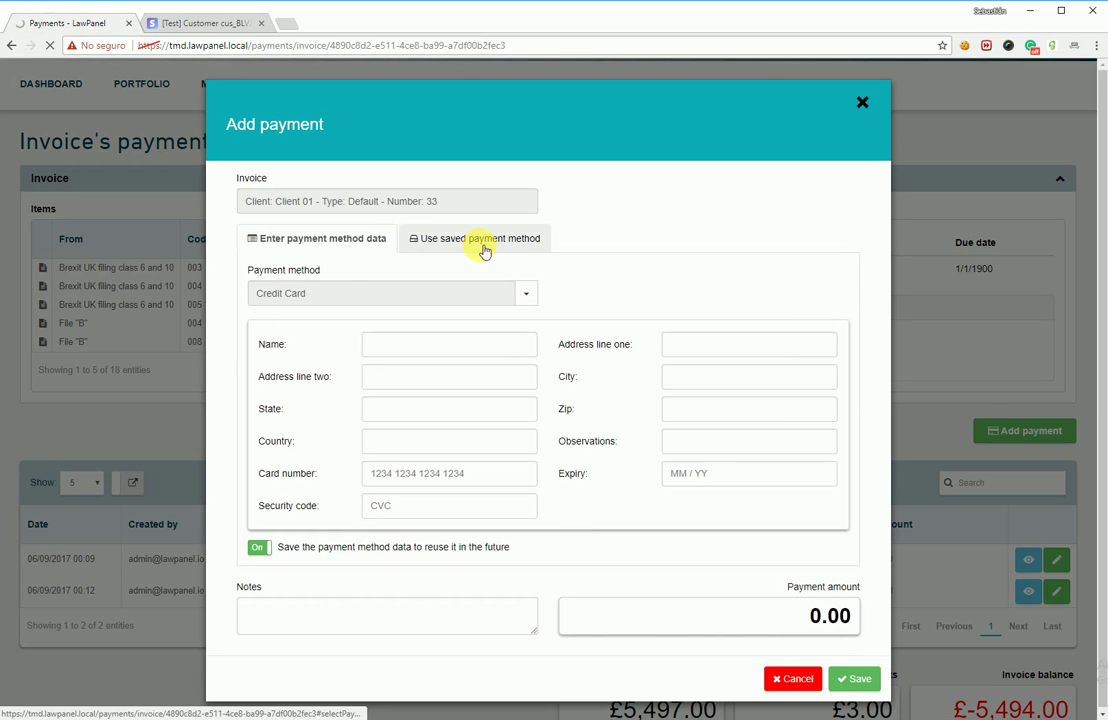
pyautogui.click(472, 244)
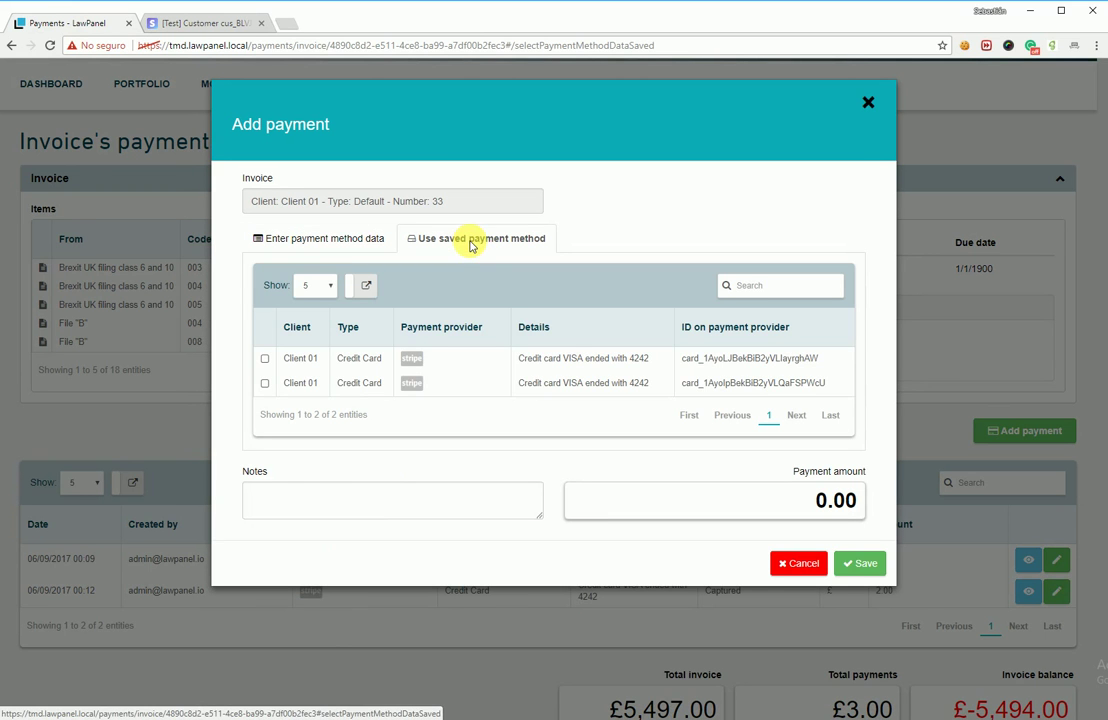
pyautogui.click(834, 386)
pyautogui.moveTo(834, 386); pyautogui.dragTo(687, 385)
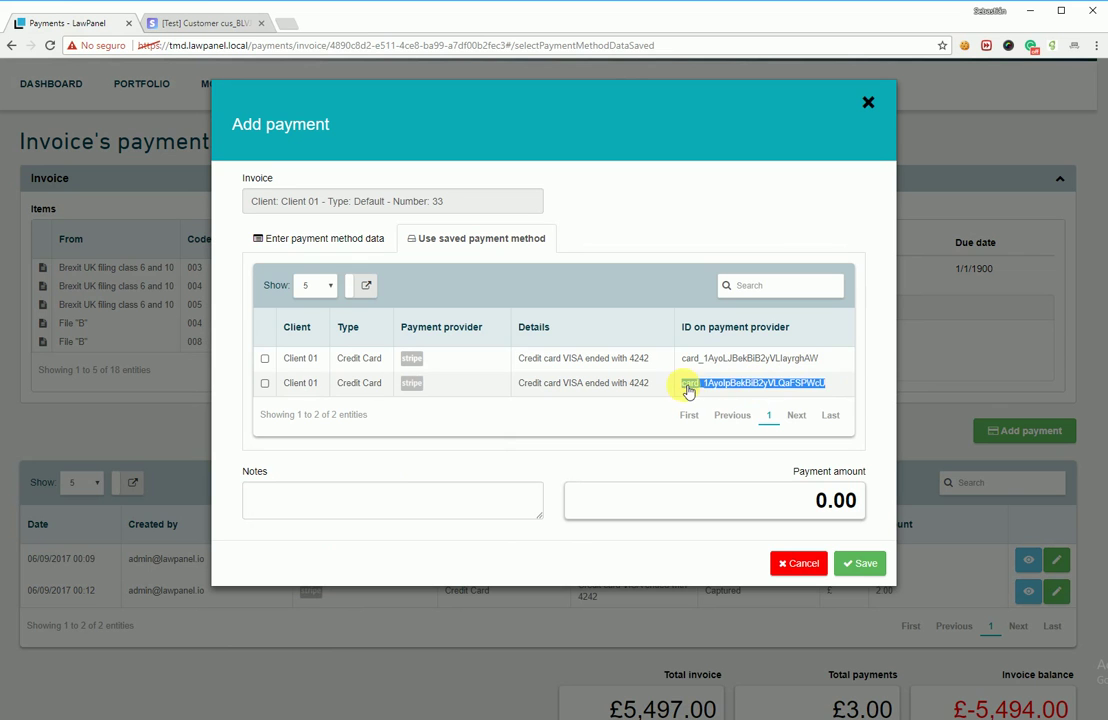
# Step: Expand both cards on Stripe's customer page and check the 04/2034 card's ID
pyautogui.click(215, 23)
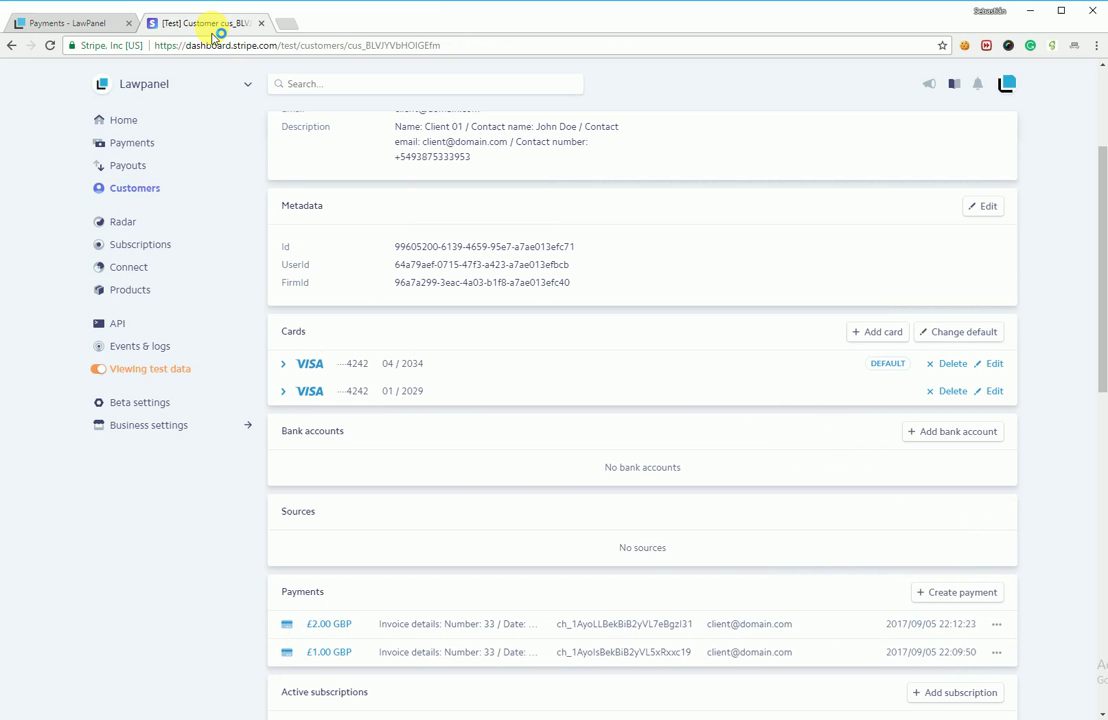
pyautogui.click(357, 394)
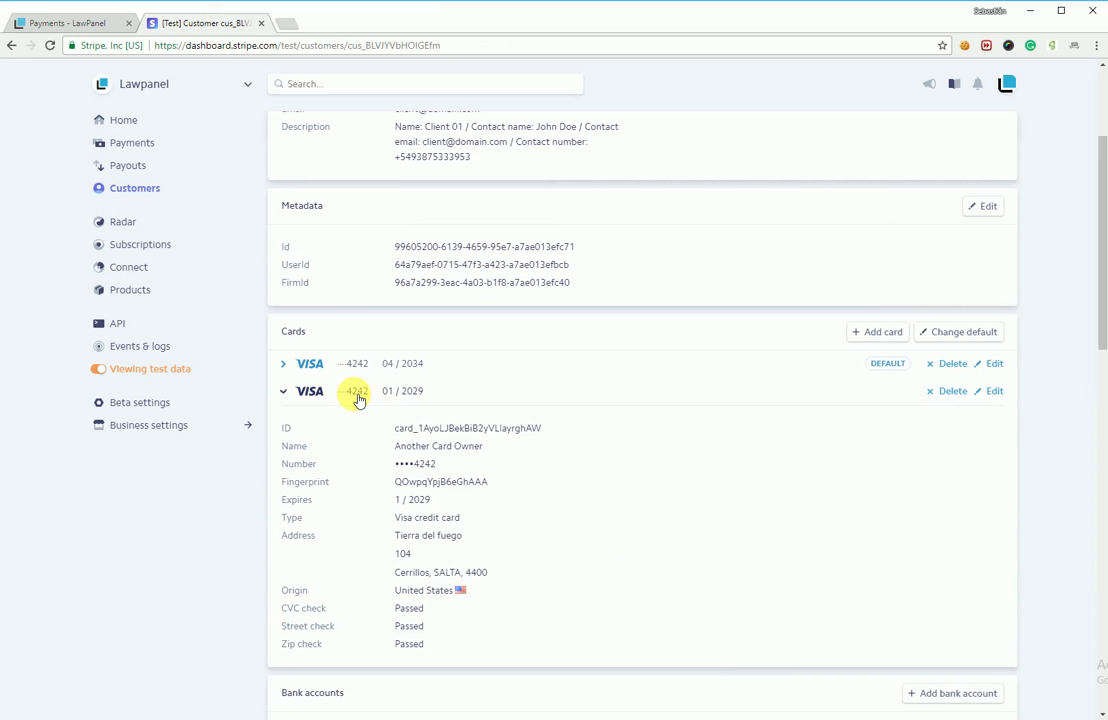
pyautogui.click(362, 364)
pyautogui.moveTo(548, 400); pyautogui.dragTo(398, 402)
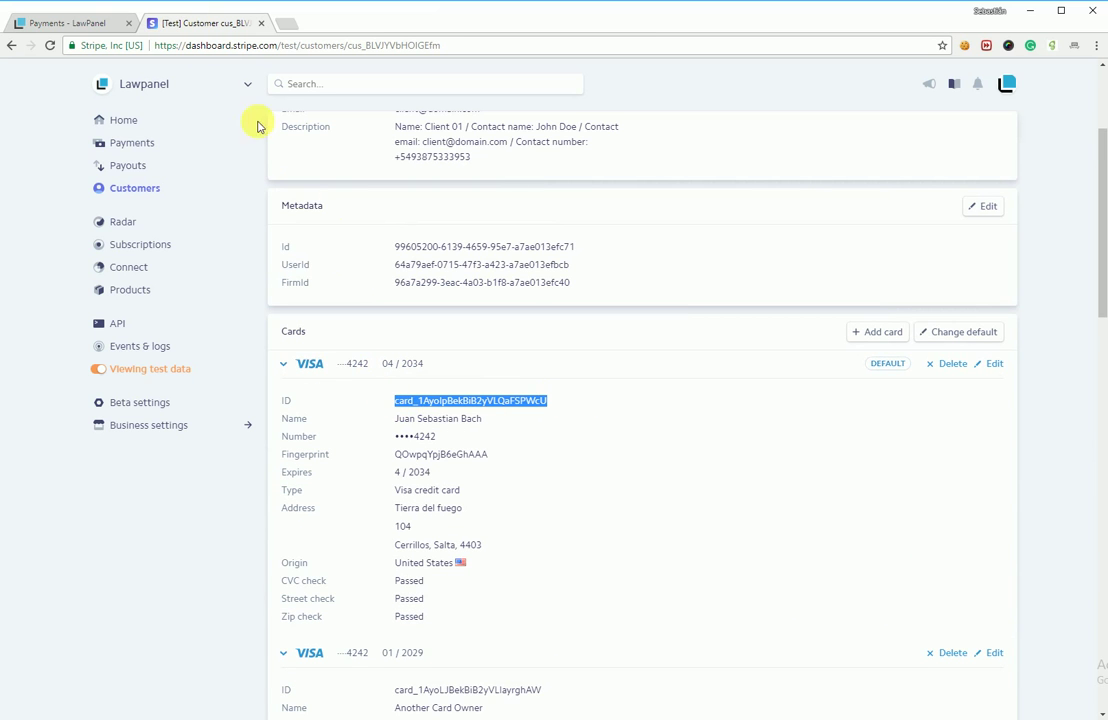
# Step: Back in LawPanel, charge £3.00 to invoice 33 on the saved card in row 2, with a short note
pyautogui.click(76, 22)
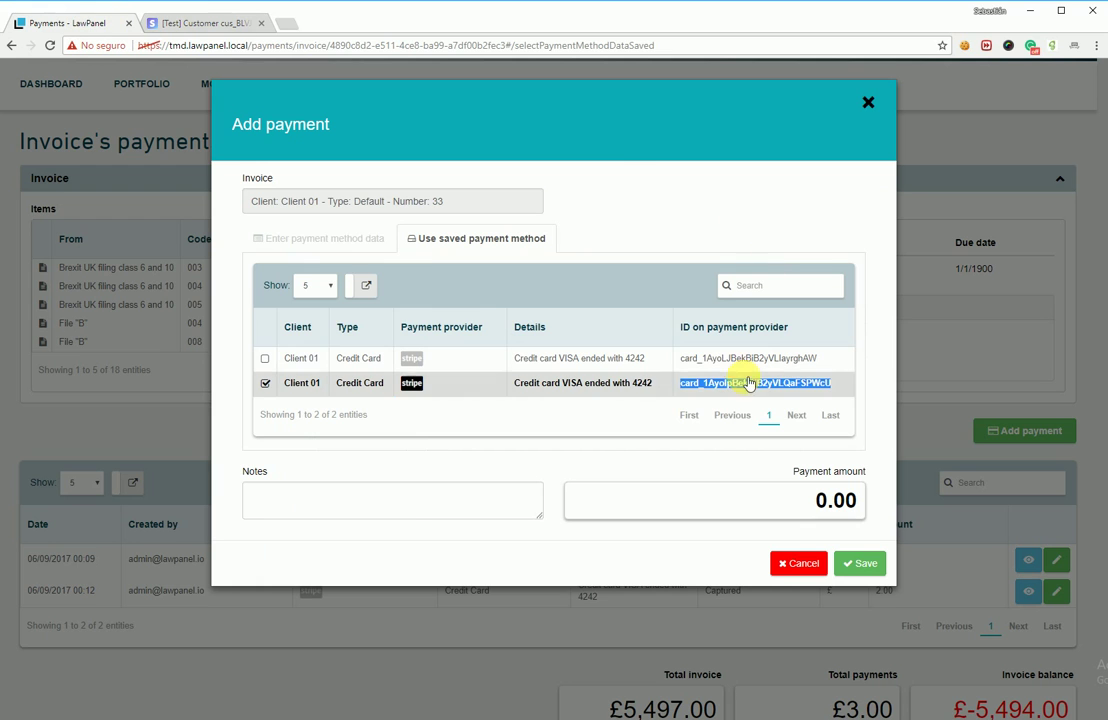
pyautogui.click(632, 390)
pyautogui.click(632, 390)
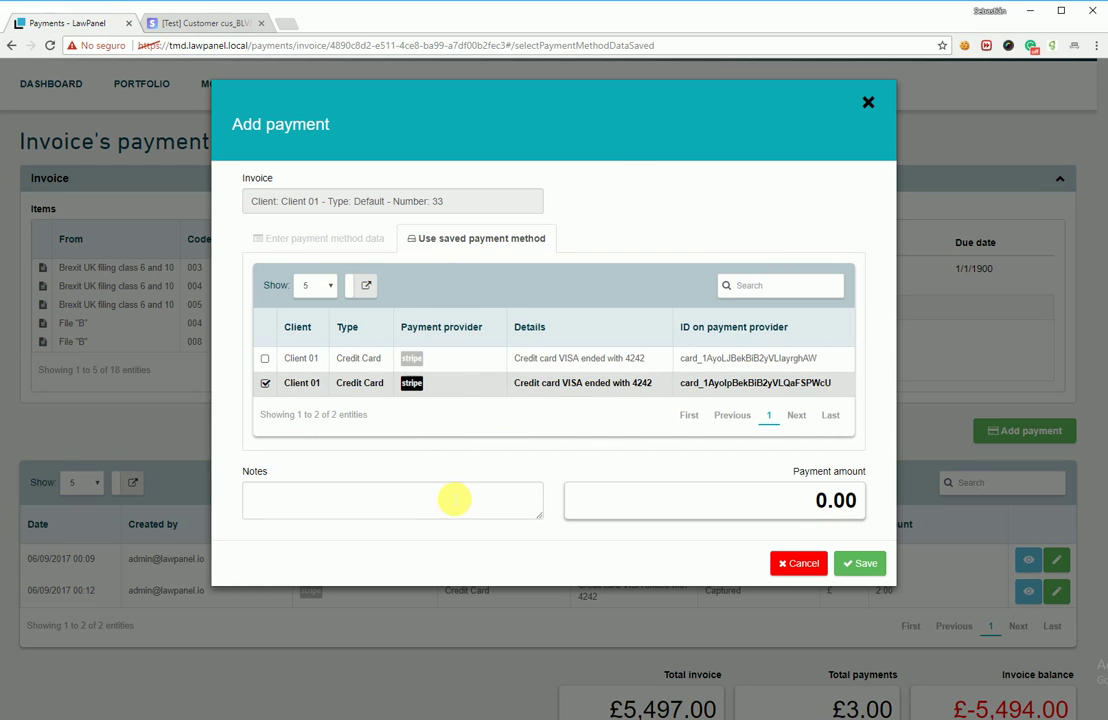
pyautogui.click(441, 502)
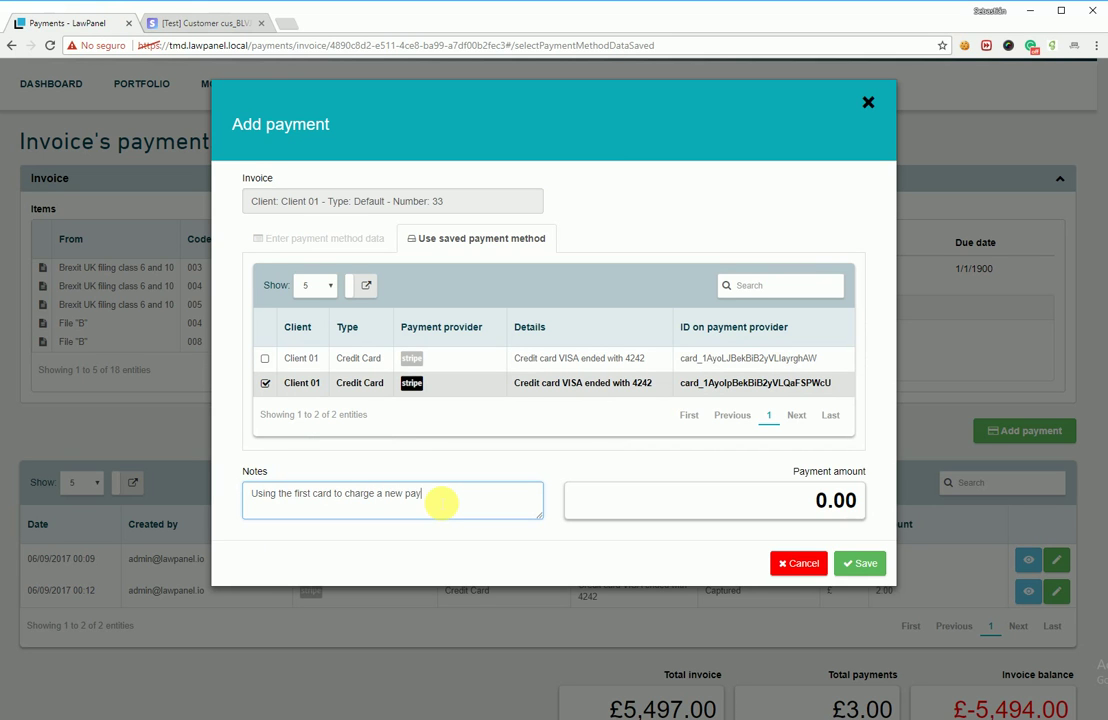
pyautogui.write('ment')
pyautogui.press('Tab')
pyautogui.write('3')
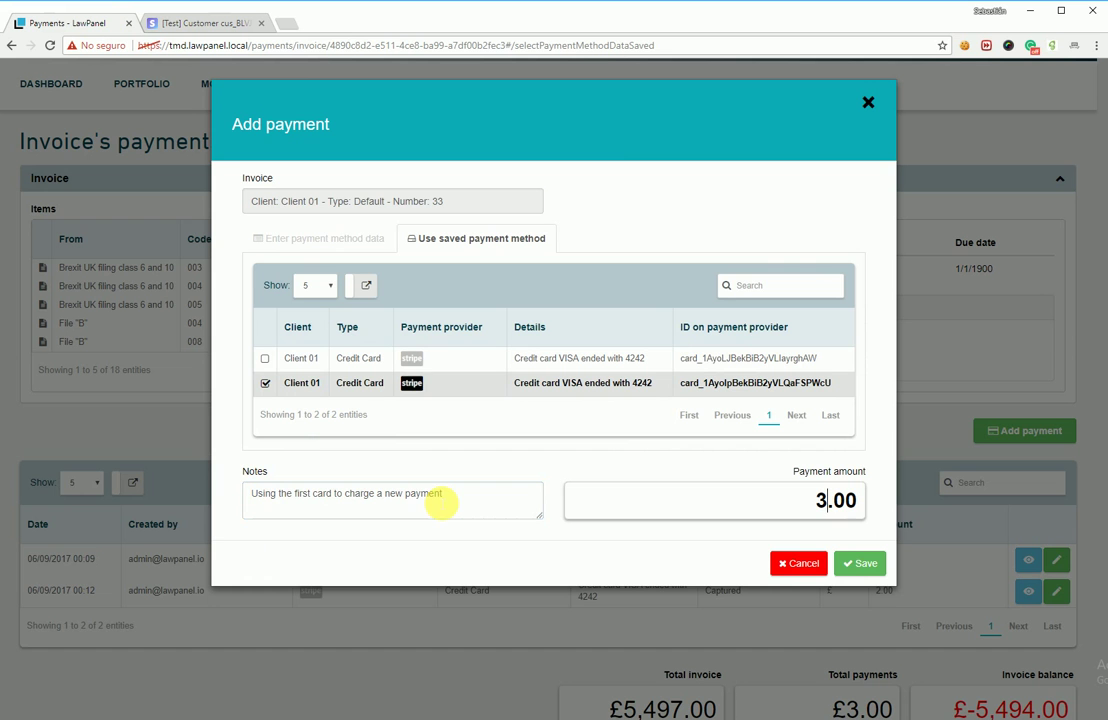
pyautogui.click(857, 566)
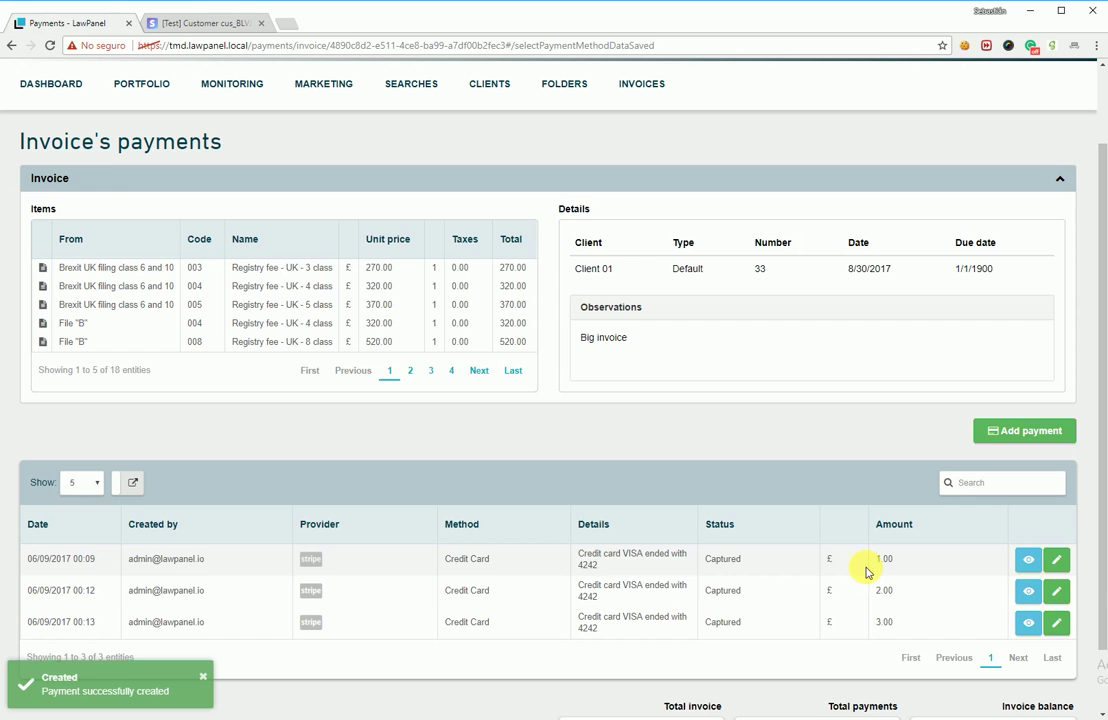
# Step: On the Stripe customer page, collapse both card rows, reload, and open the new £3.00 payment
pyautogui.click(178, 27)
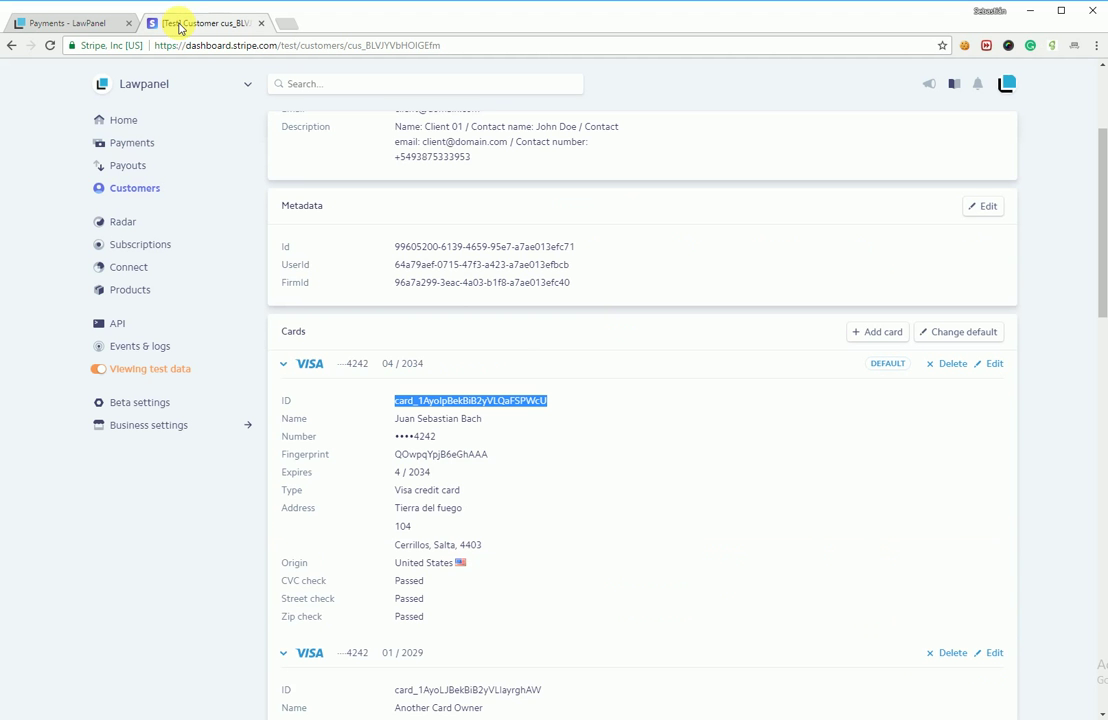
pyautogui.click(285, 364)
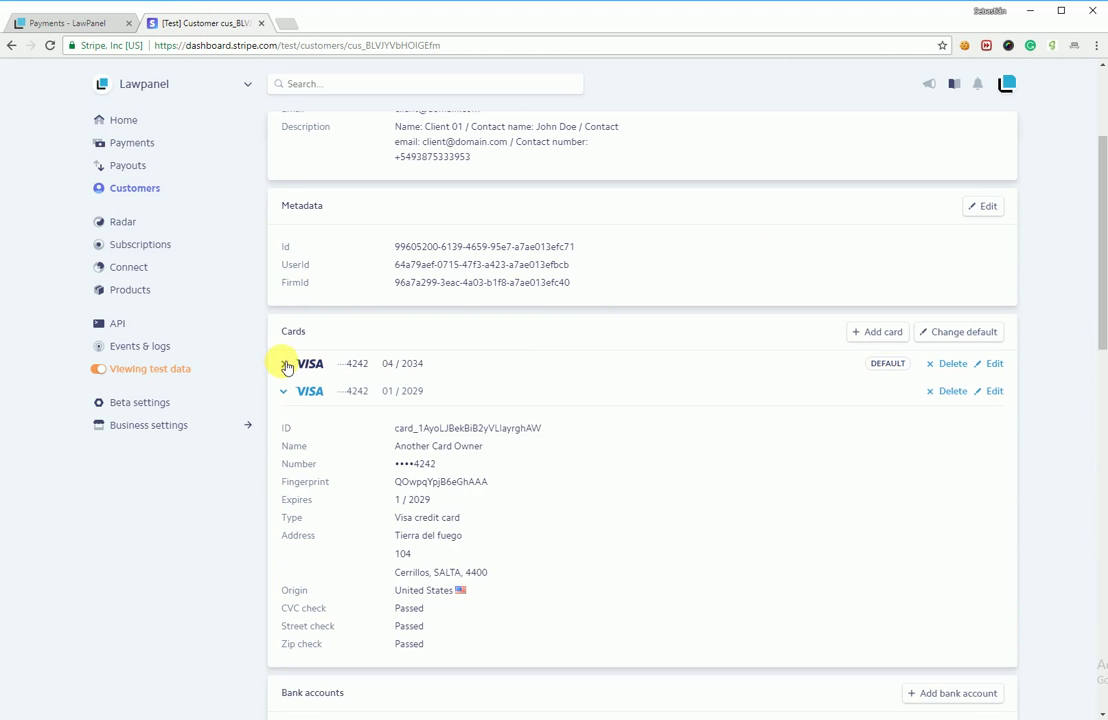
pyautogui.click(284, 391)
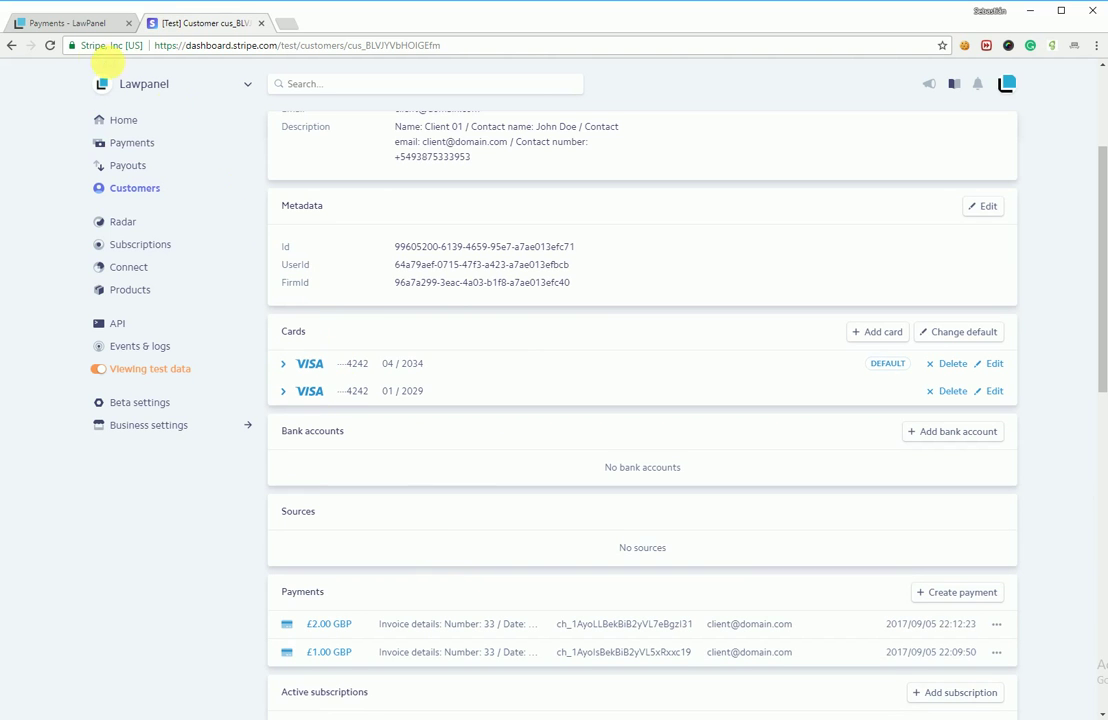
pyautogui.click(49, 45)
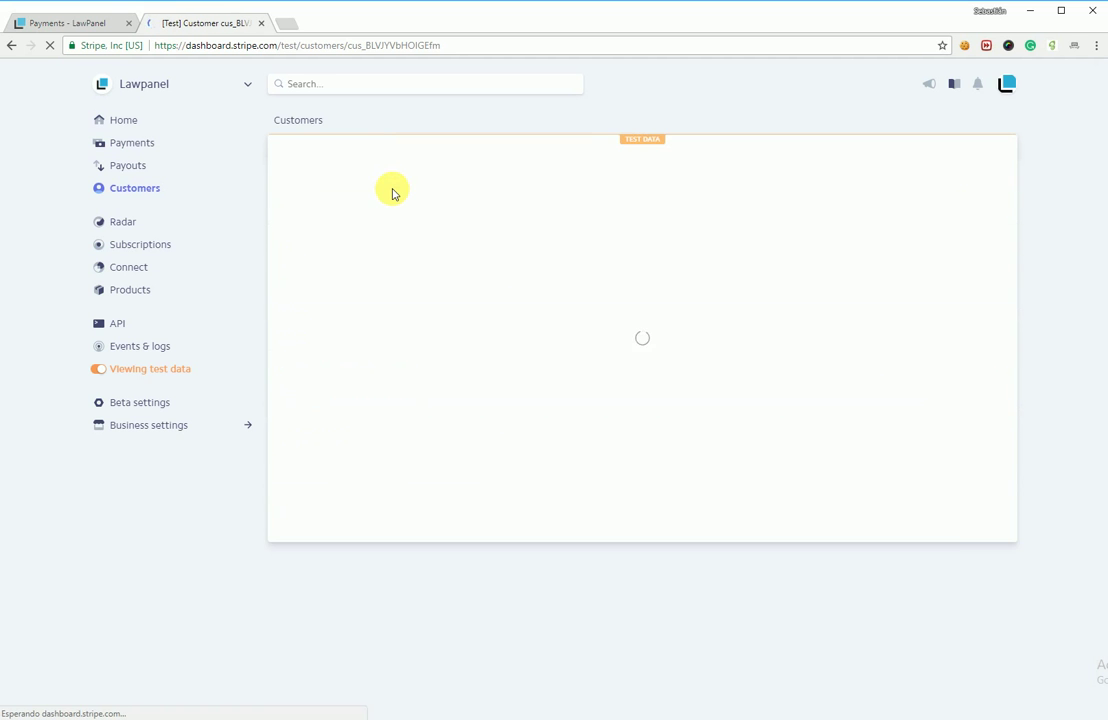
pyautogui.scroll(-3, 477, 352)
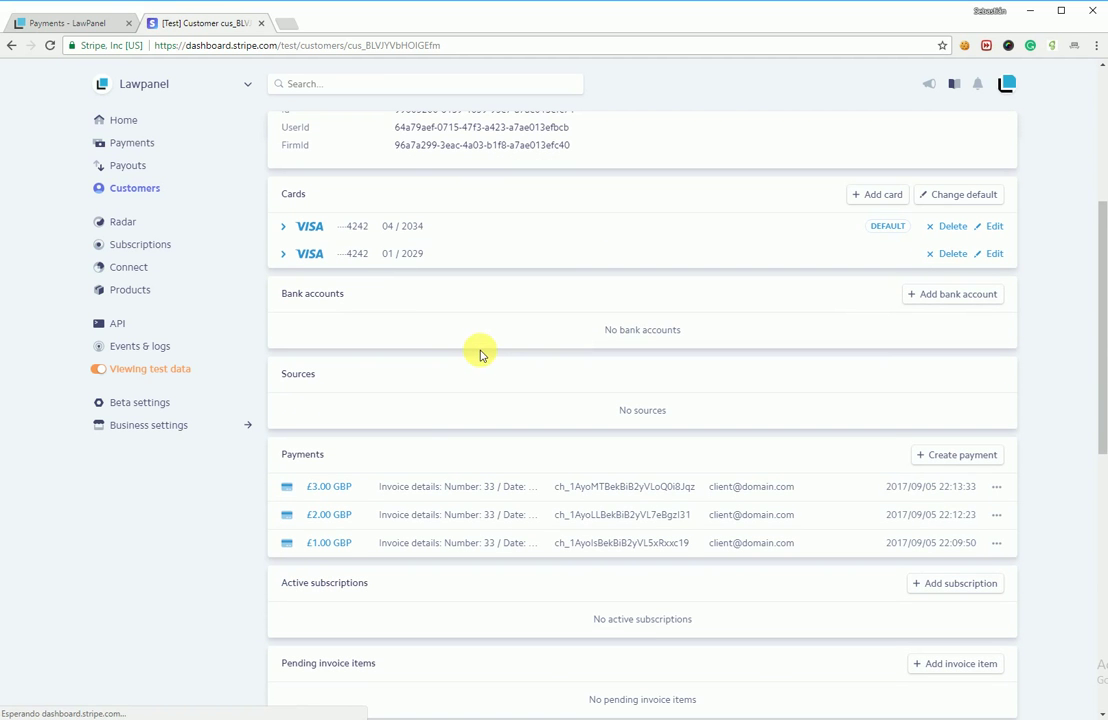
pyautogui.click(410, 492)
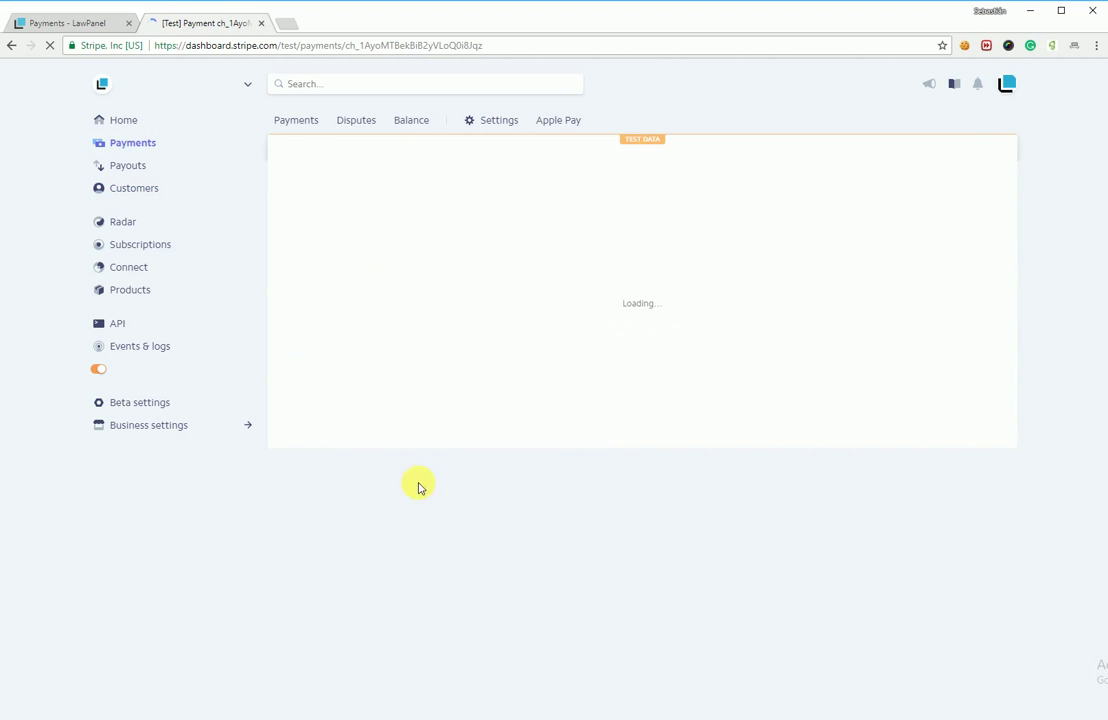
# Step: Review the payment details and confirm the £3.00 GBP amount
pyautogui.scroll(-3, 465, 470)
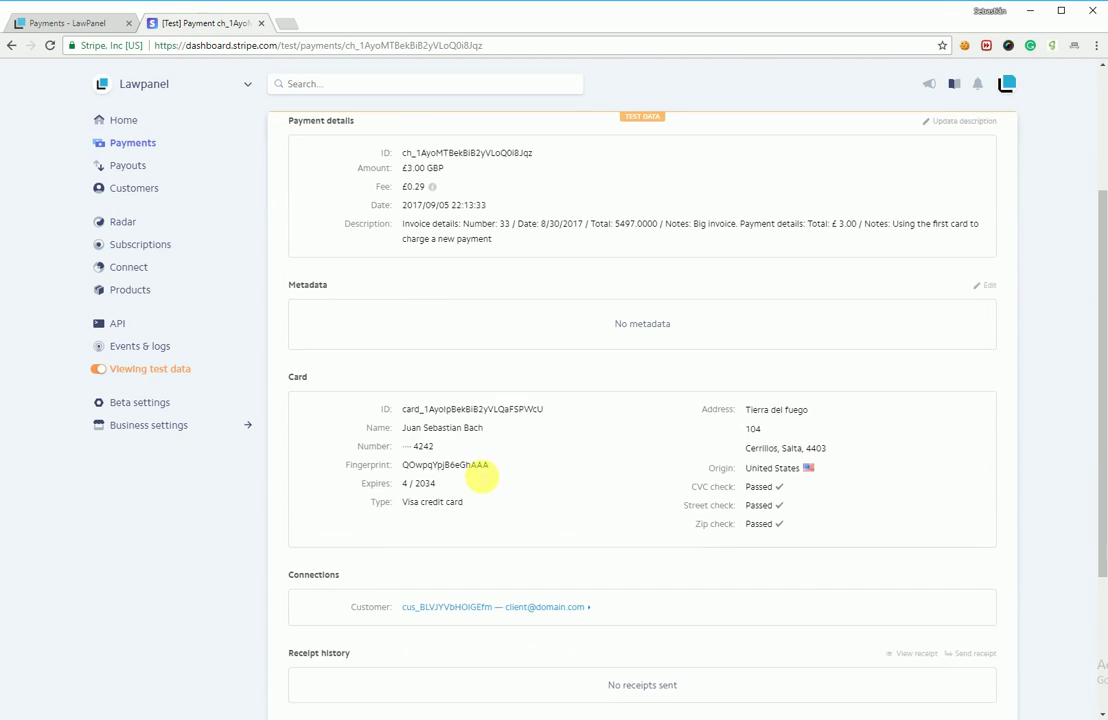
pyautogui.moveTo(504, 426); pyautogui.dragTo(397, 430)
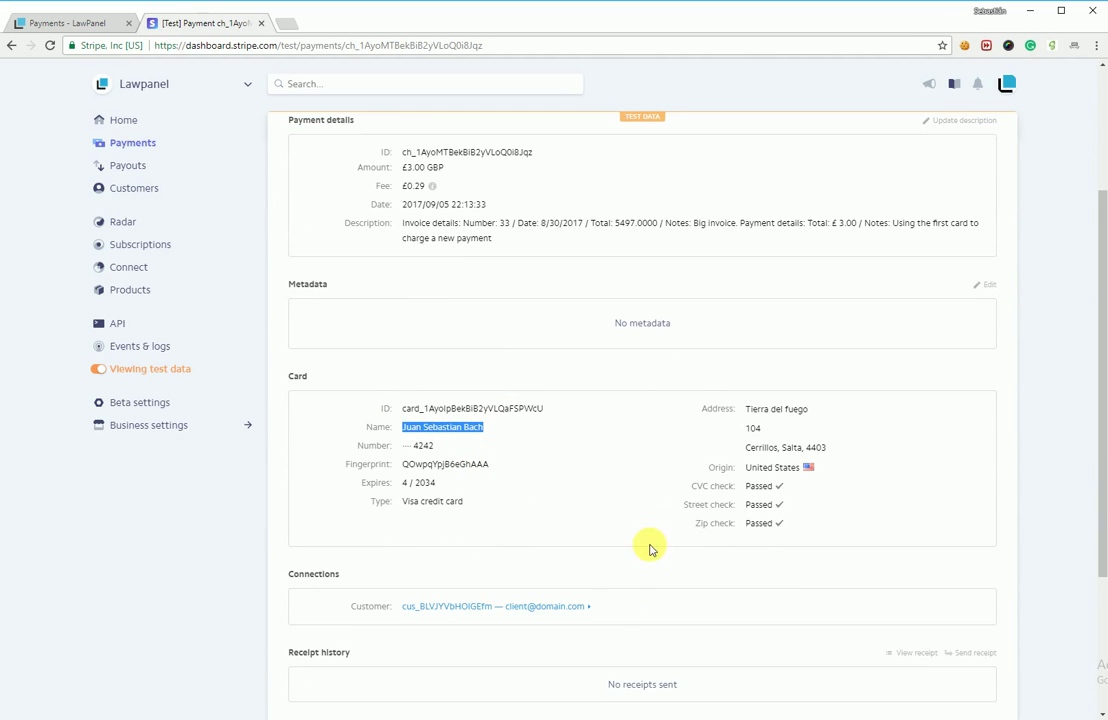
pyautogui.scroll(3, 640, 465)
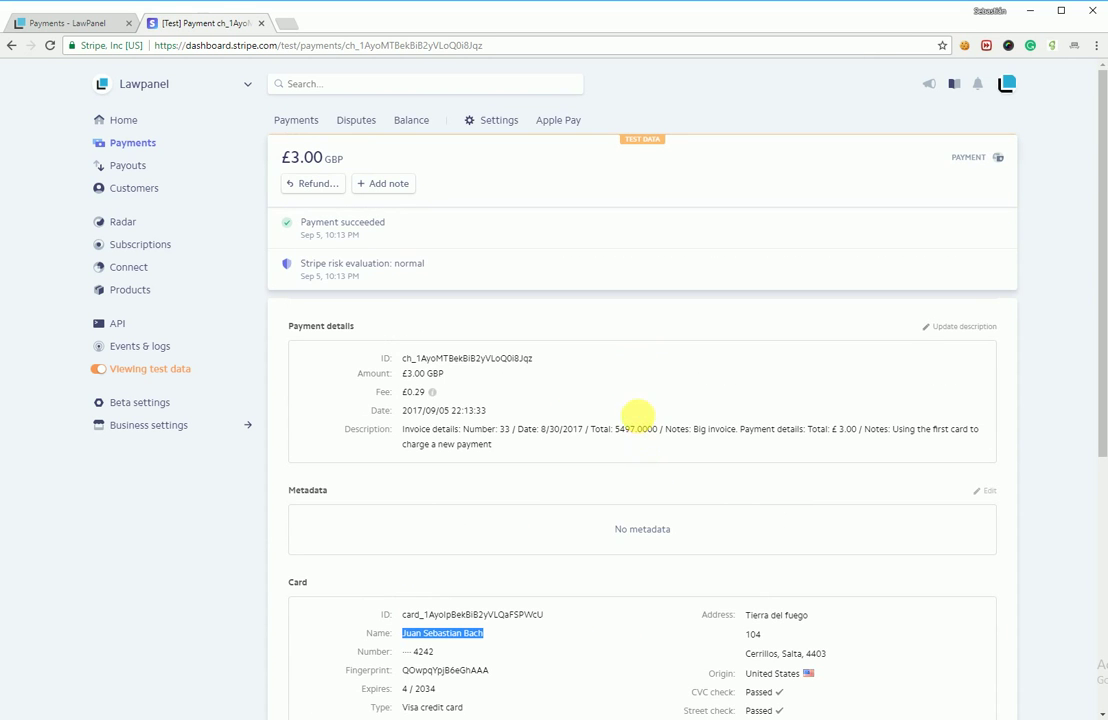
pyautogui.tripleClick(450, 373)
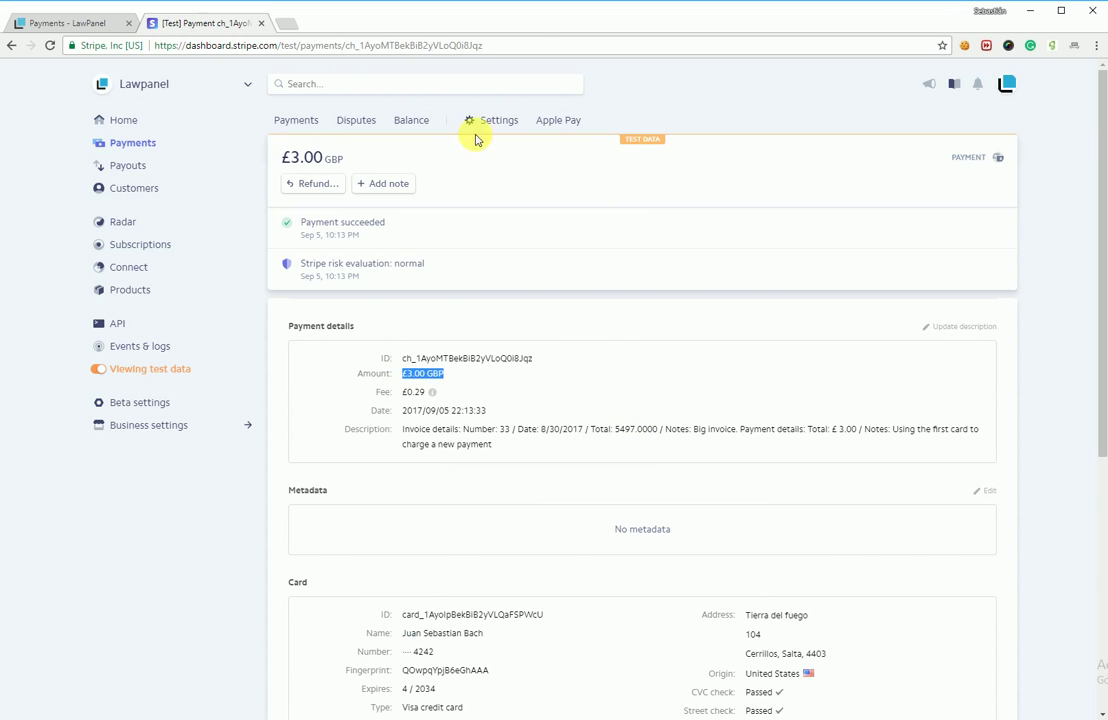
# Step: Check that the Stripe Payments list shows £3.00 beside £2.00 and £1.00, then return to LawPanel
pyautogui.click(72, 22)
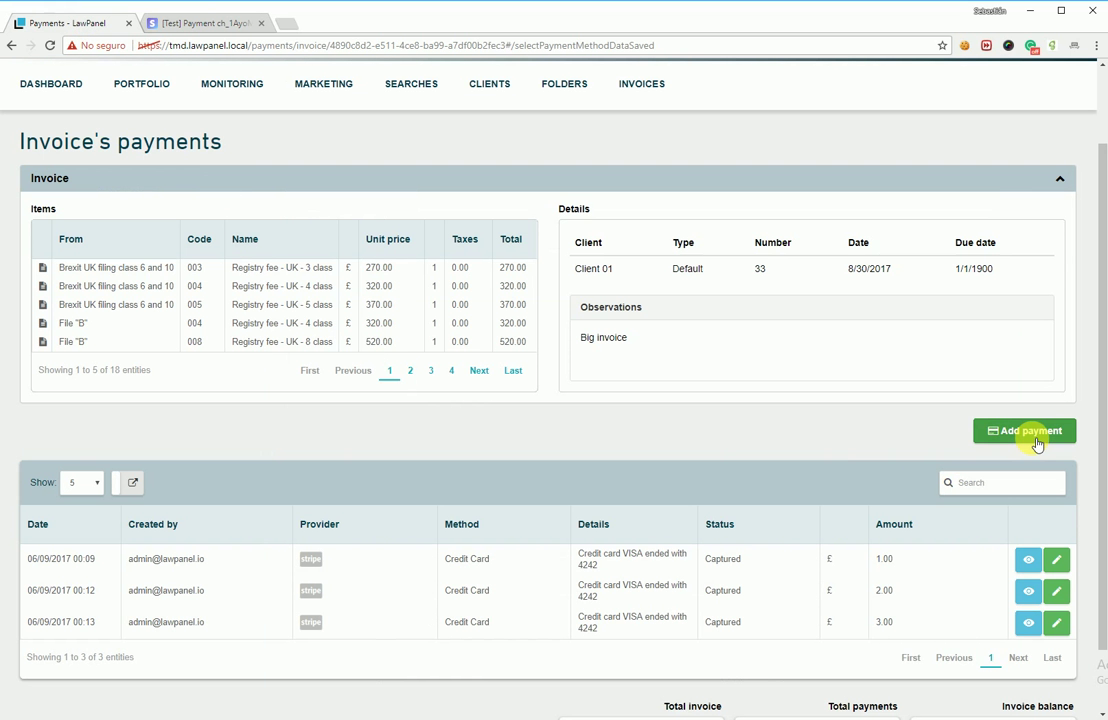
pyautogui.click(200, 22)
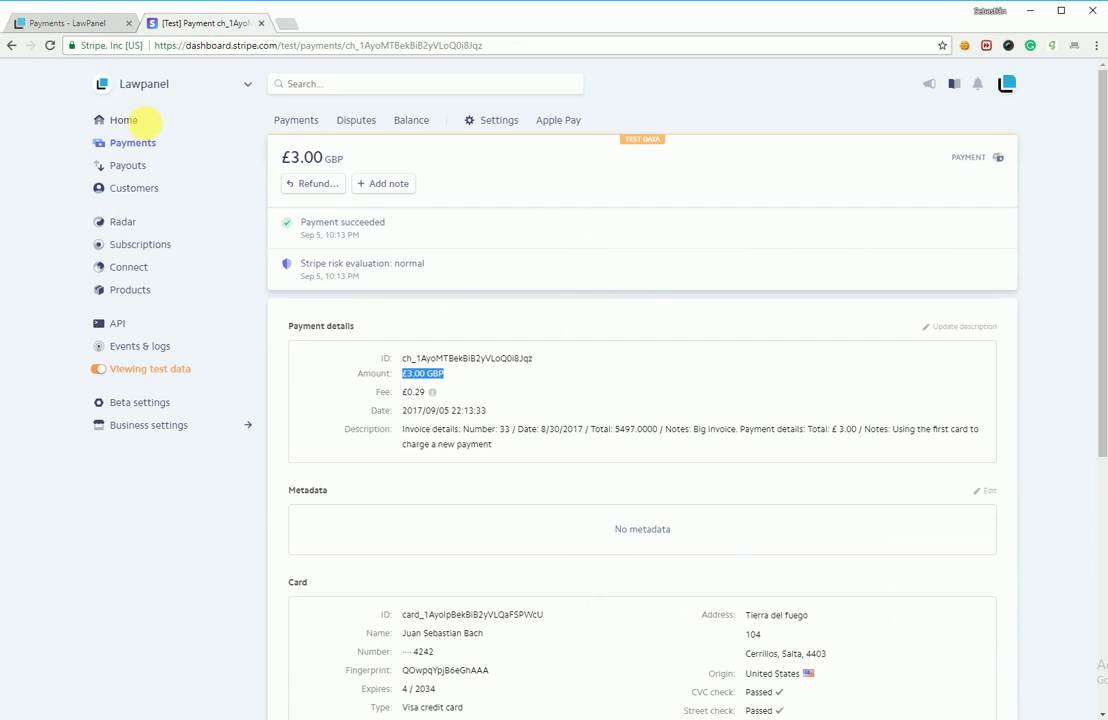
pyautogui.click(135, 143)
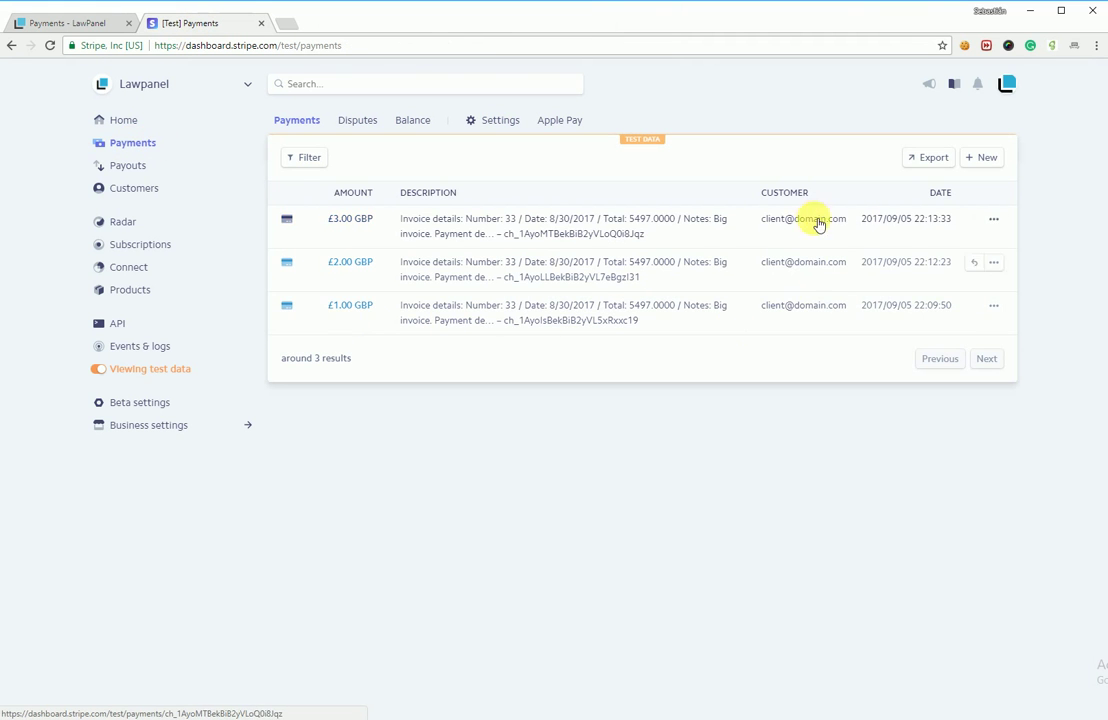
pyautogui.click(78, 22)
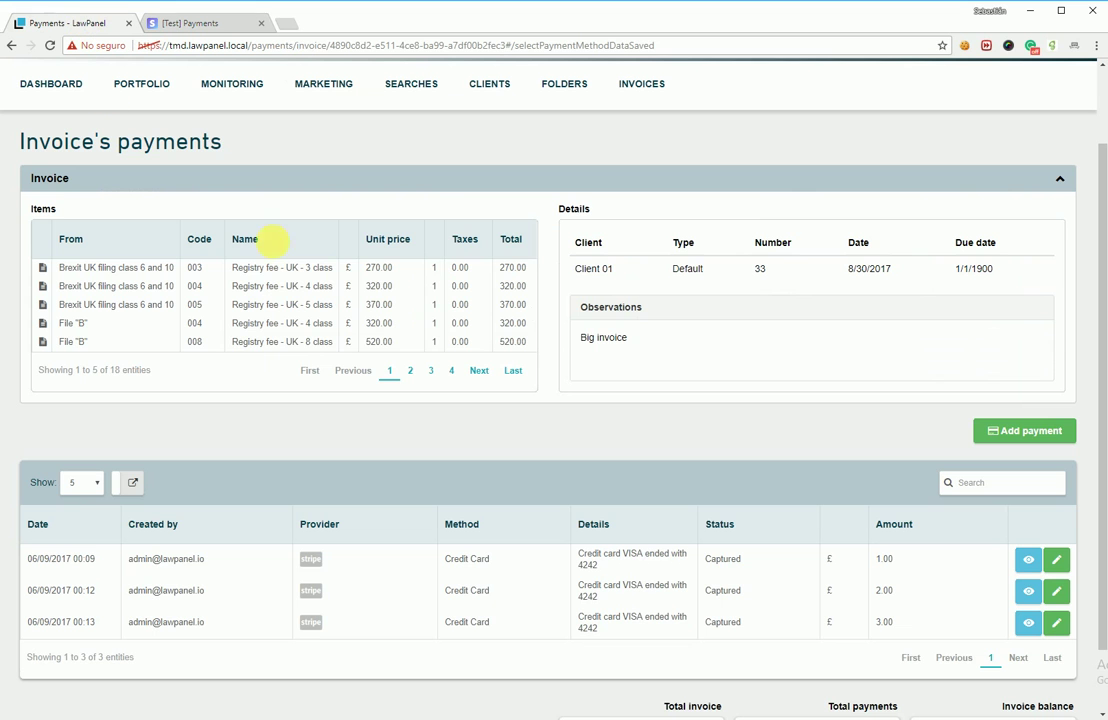
# Step: Add a new payment and enter the cardholder's name, card number, expiry and security code
pyautogui.click(1005, 431)
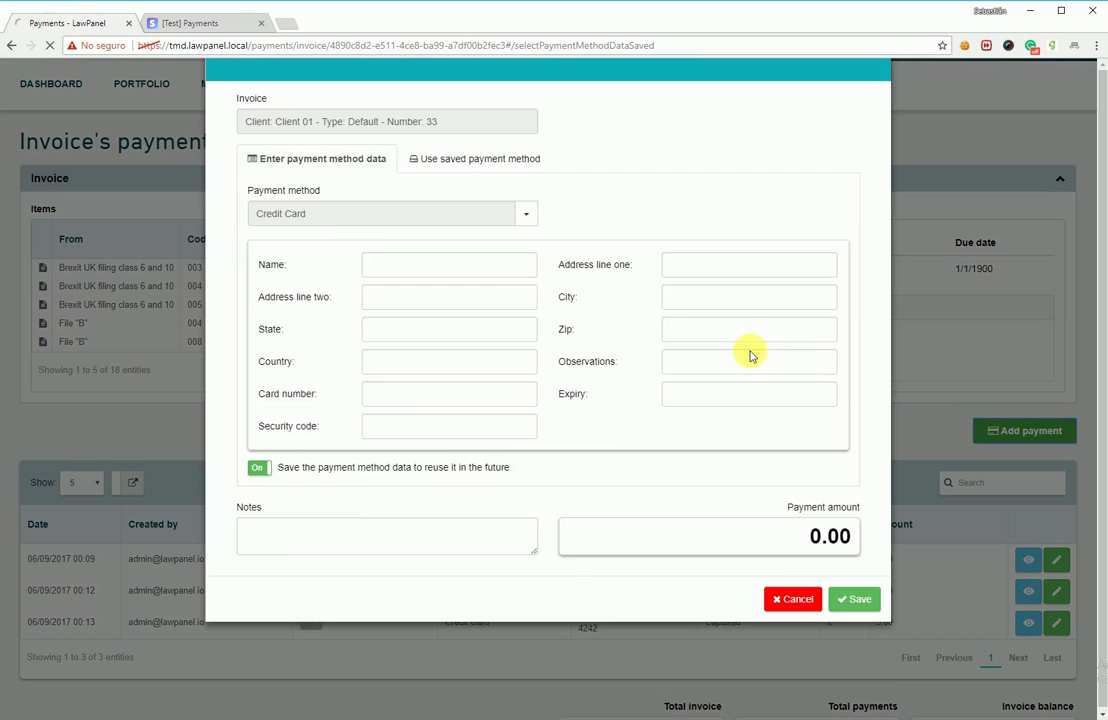
pyautogui.click(388, 346)
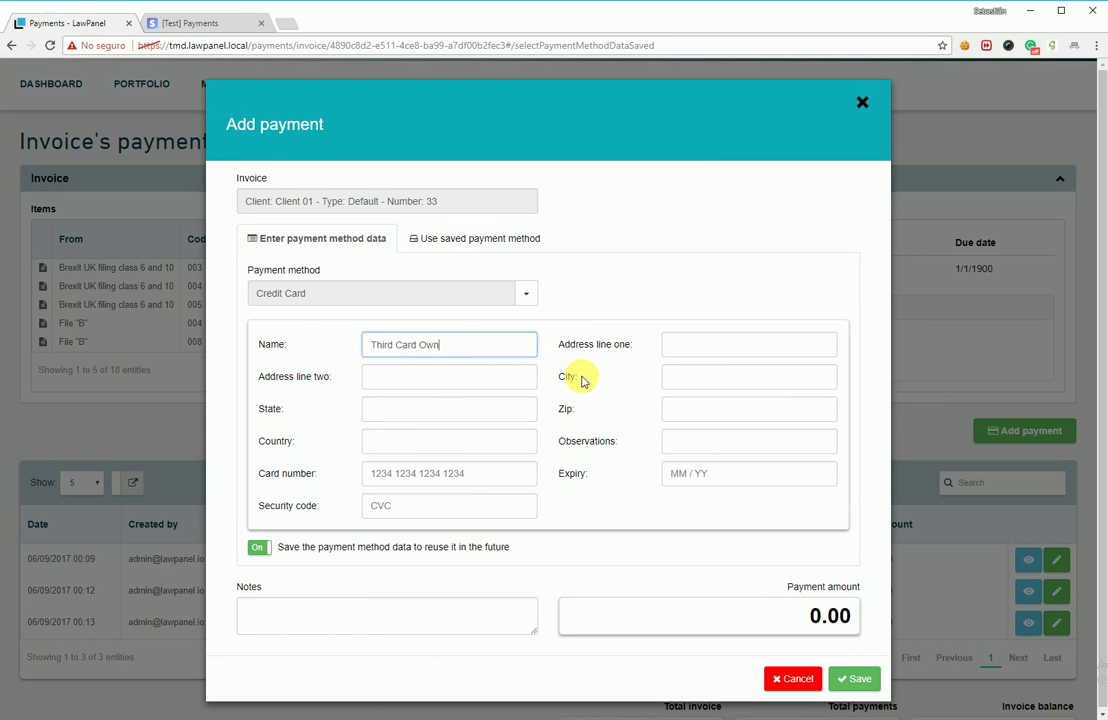
pyautogui.press('Tab')
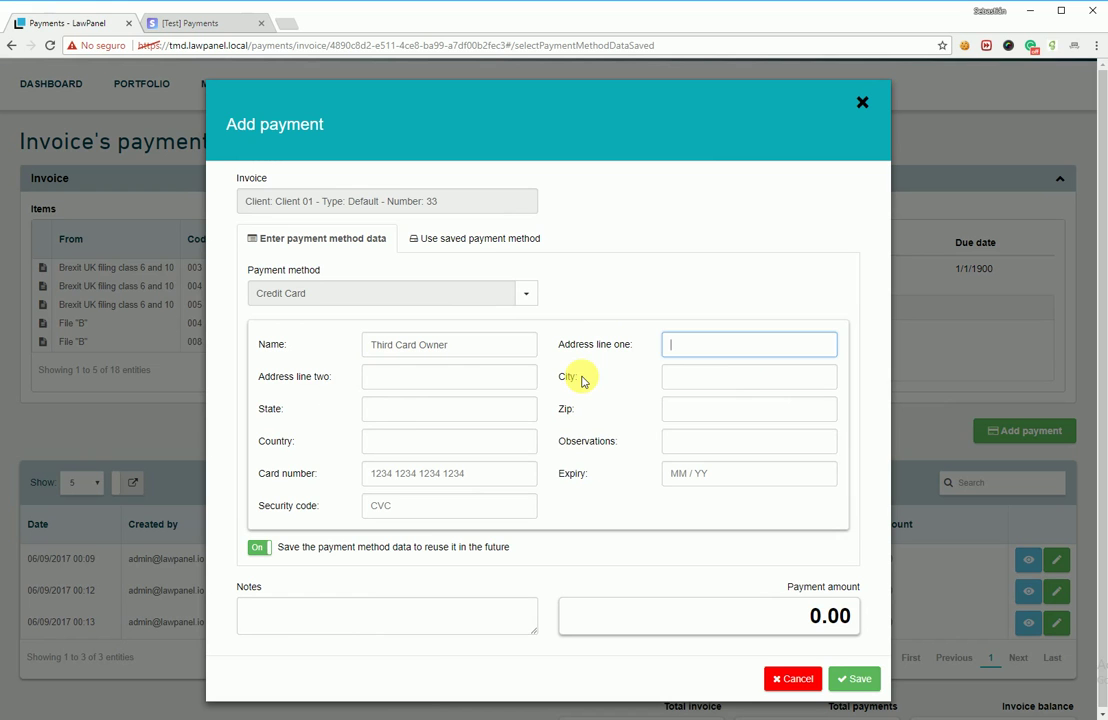
pyautogui.press('Tab')
pyautogui.press('Tab')
pyautogui.press('Tab')
pyautogui.press('Tab')
pyautogui.press('Tab')
pyautogui.press('Tab')
pyautogui.press('Tab')
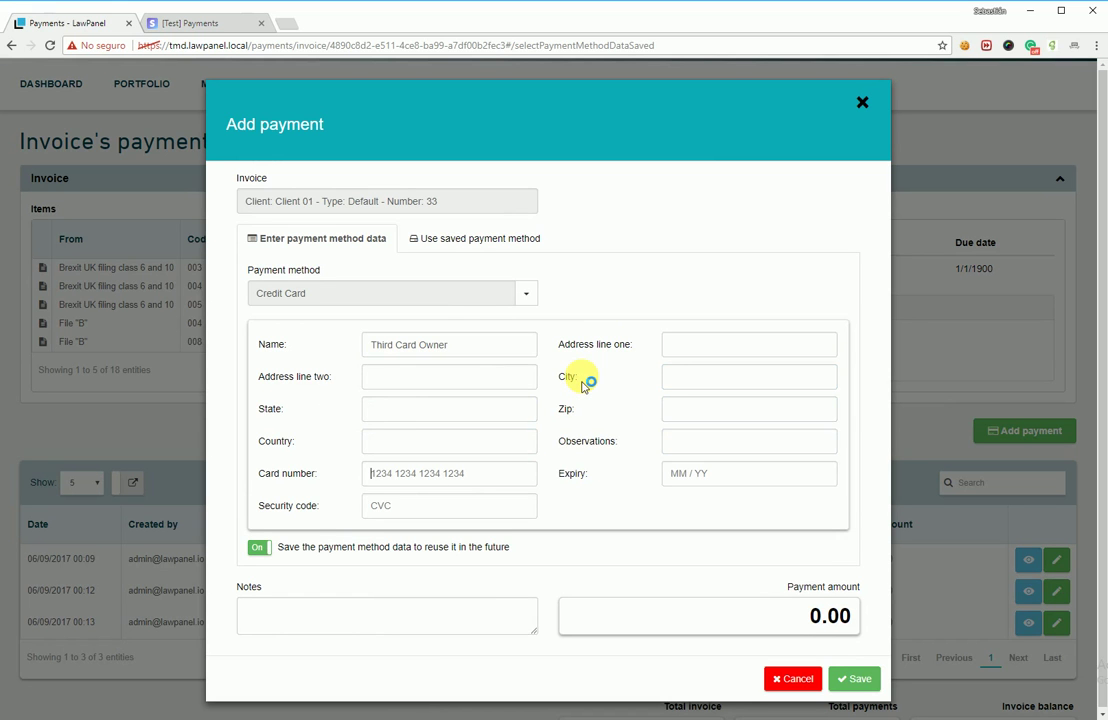
pyautogui.write('4242 42')
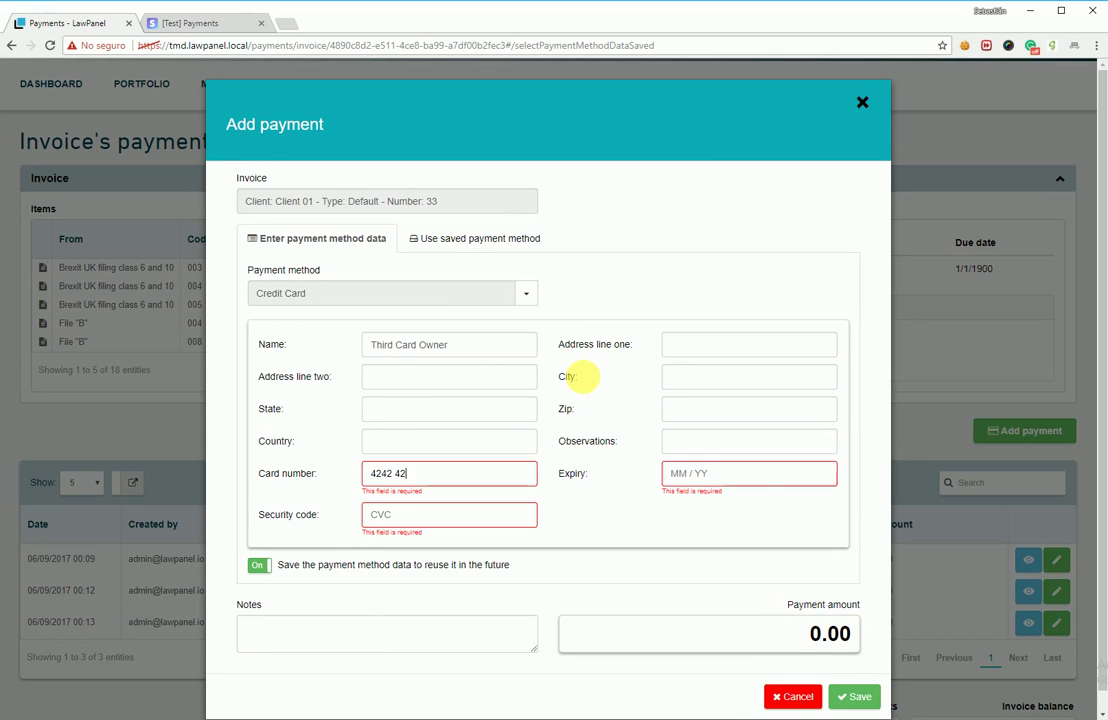
pyautogui.write('42 4242 4242')
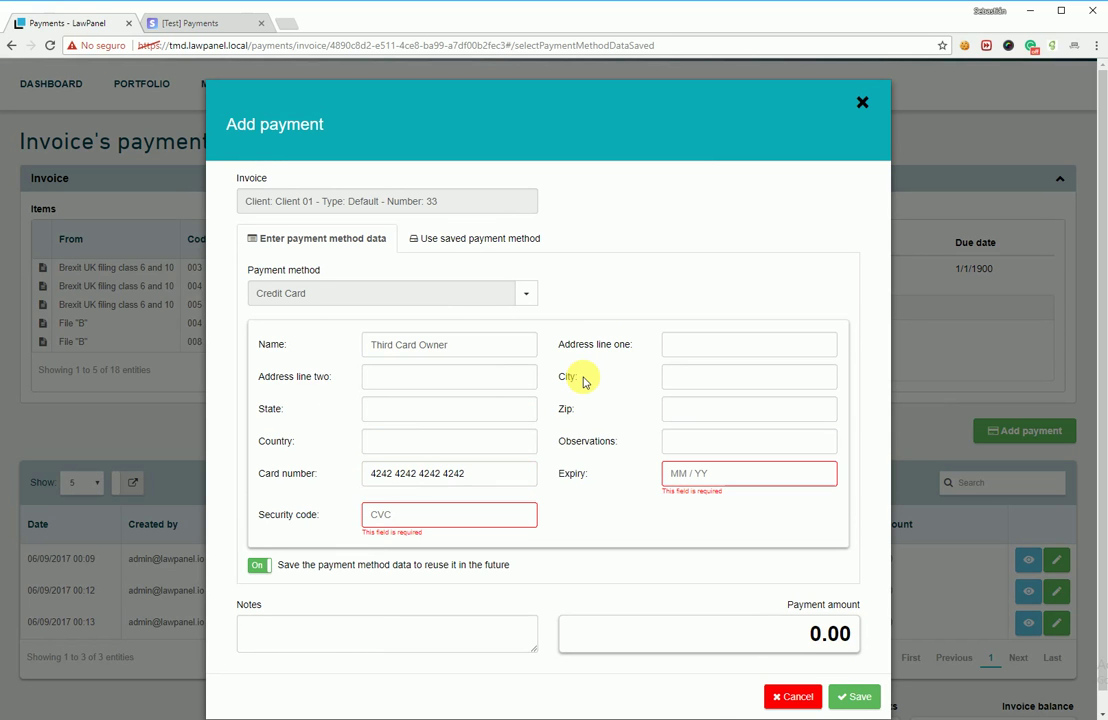
pyautogui.press('Tab')
pyautogui.write('0')
pyautogui.write('127')
pyautogui.write('000')
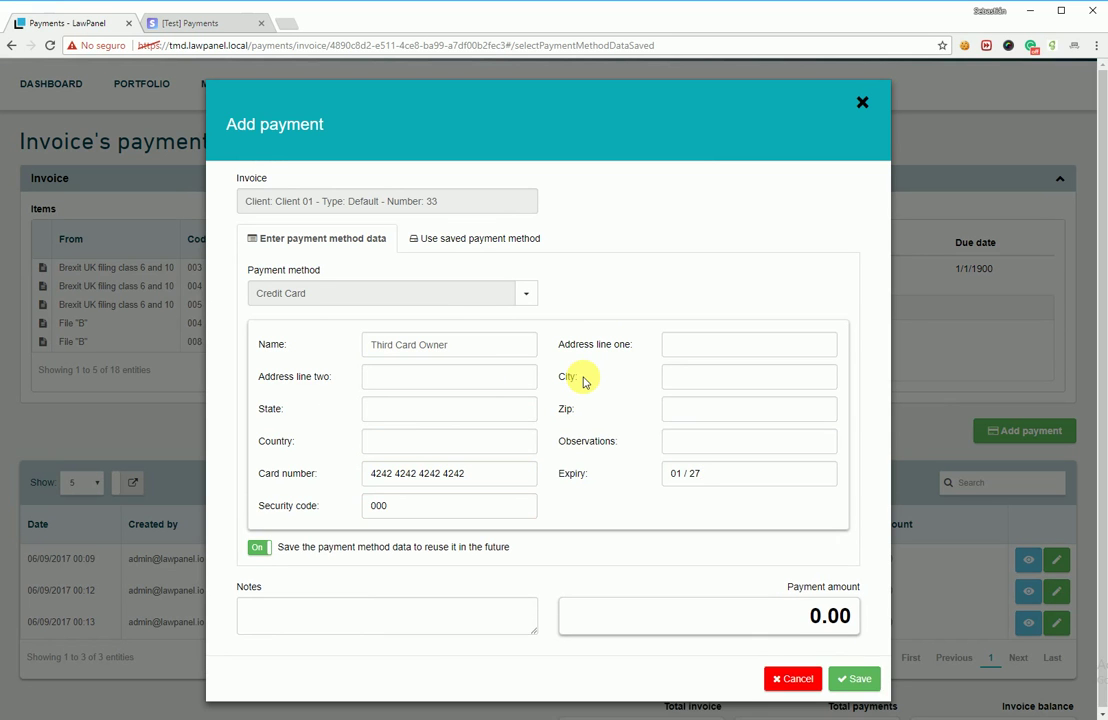
# Step: Turn off saving the card, add a note, and save a £4.00 payment
pyautogui.click(260, 550)
pyautogui.click(287, 613)
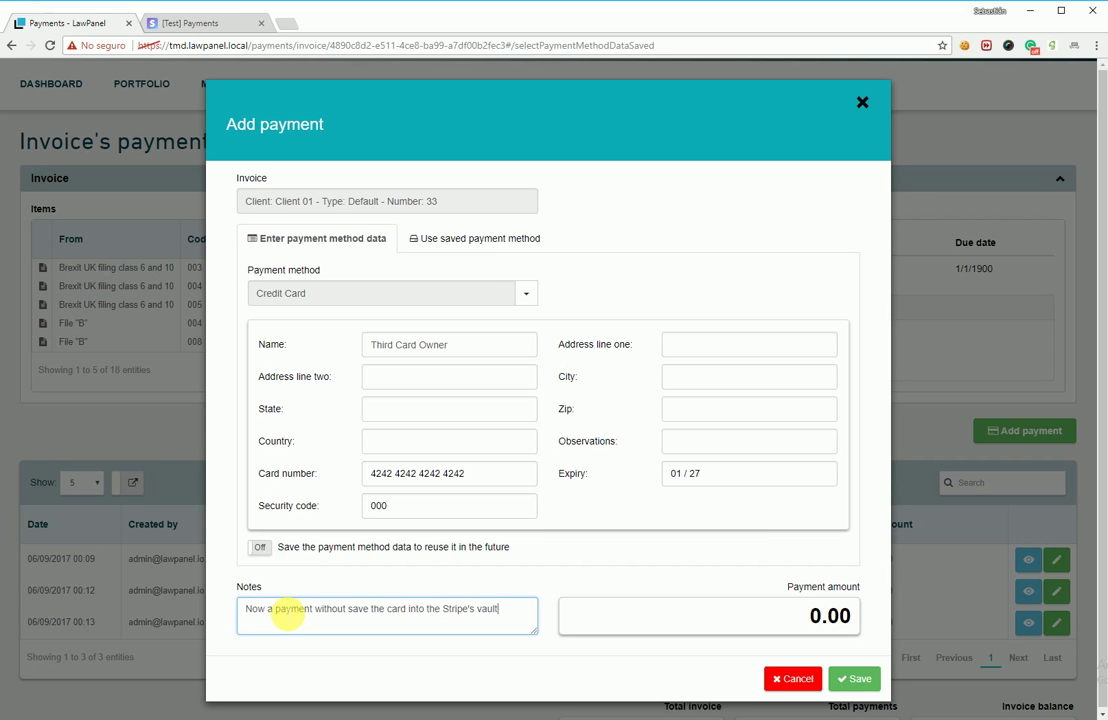
pyautogui.press('Tab')
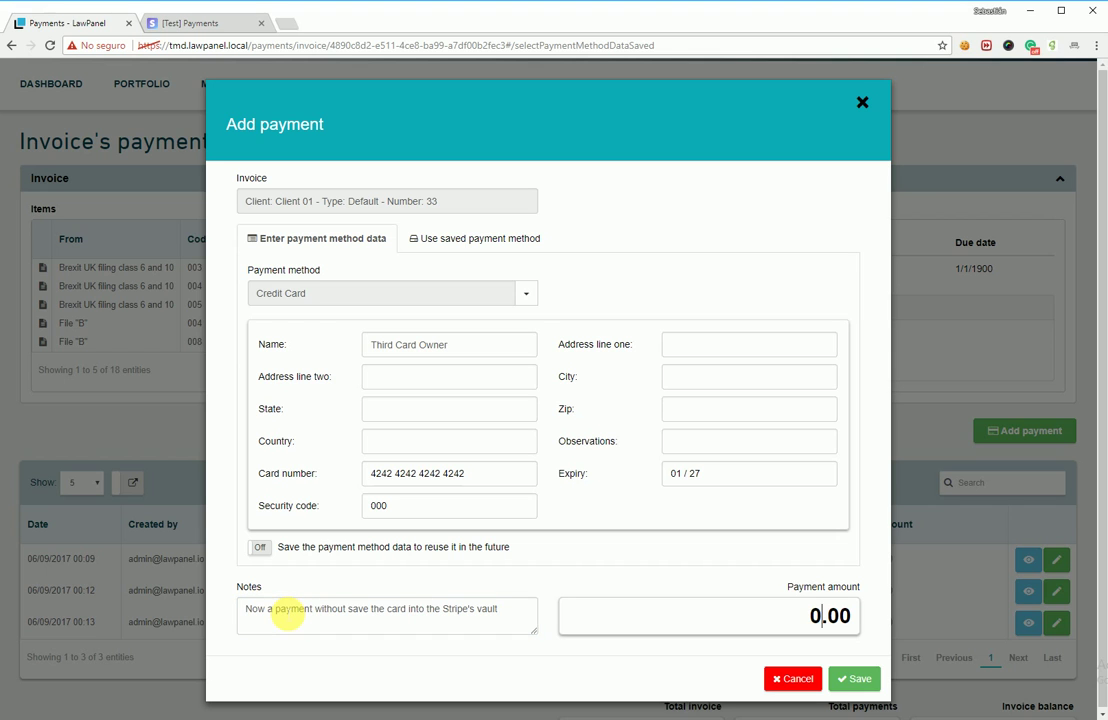
pyautogui.write('4')
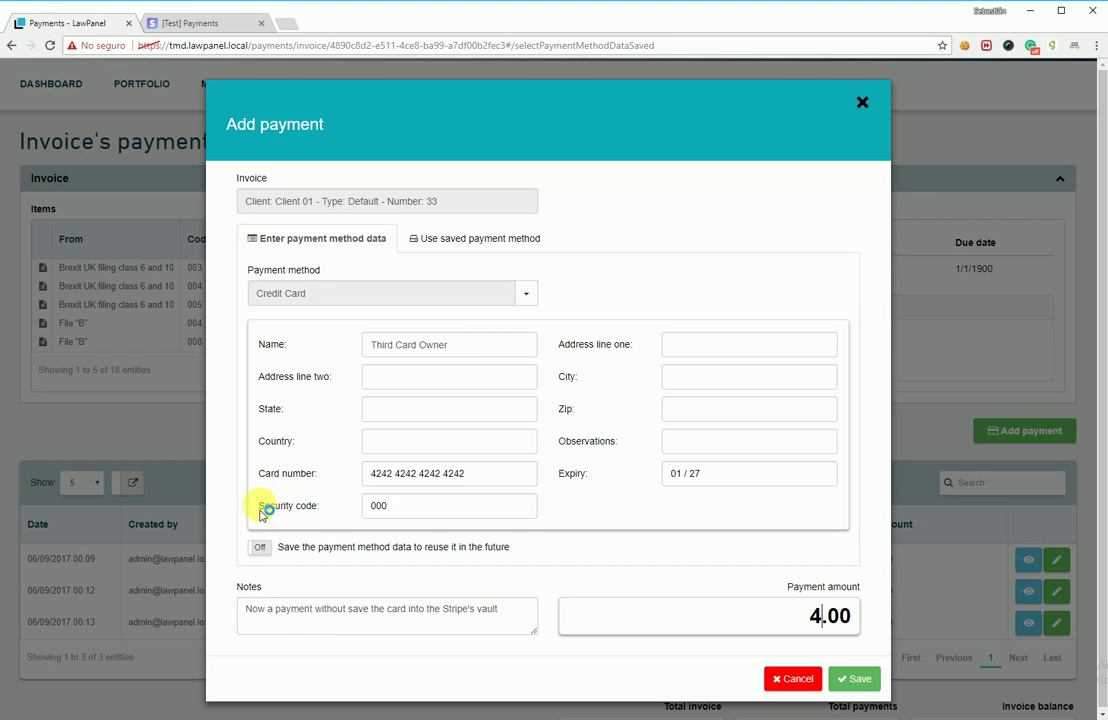
pyautogui.click(860, 684)
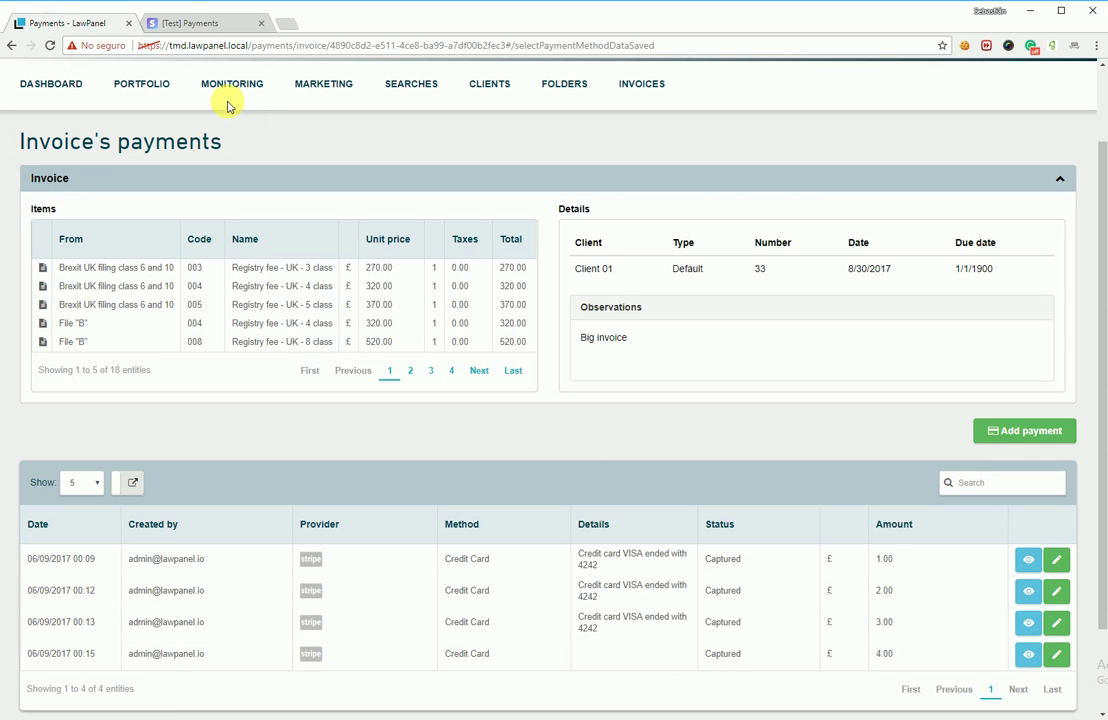
# Step: In Stripe, confirm the £4.00 GBP charge among four payments and that the client still has two cards
pyautogui.click(183, 24)
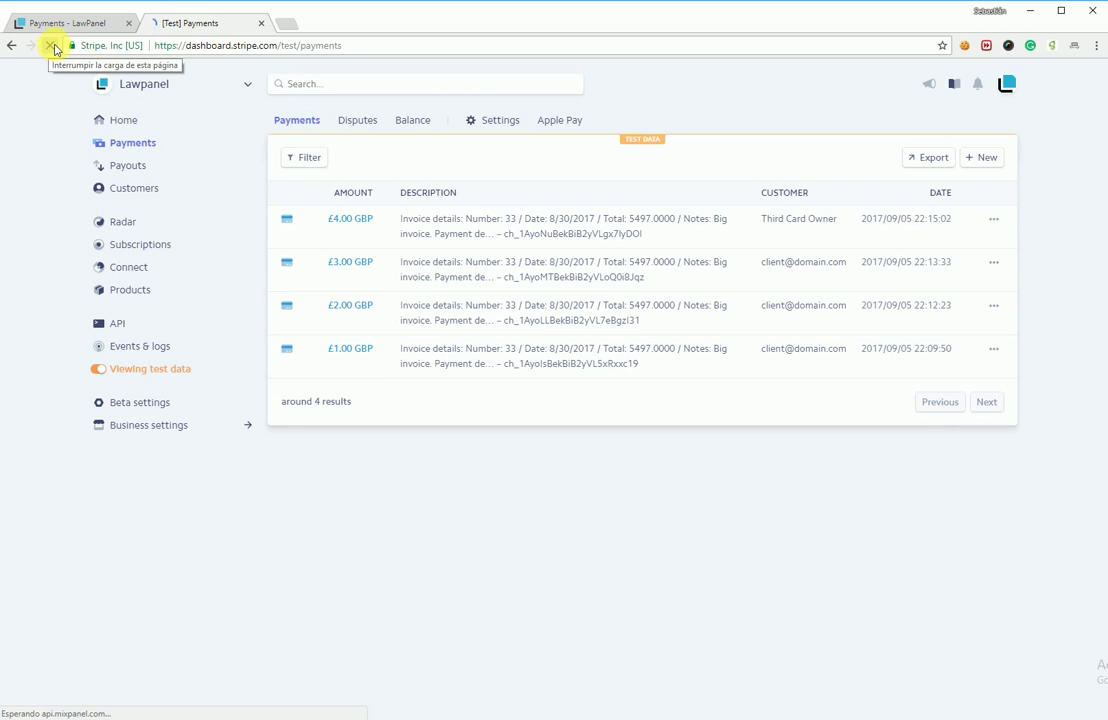
pyautogui.moveTo(841, 222); pyautogui.dragTo(786, 228)
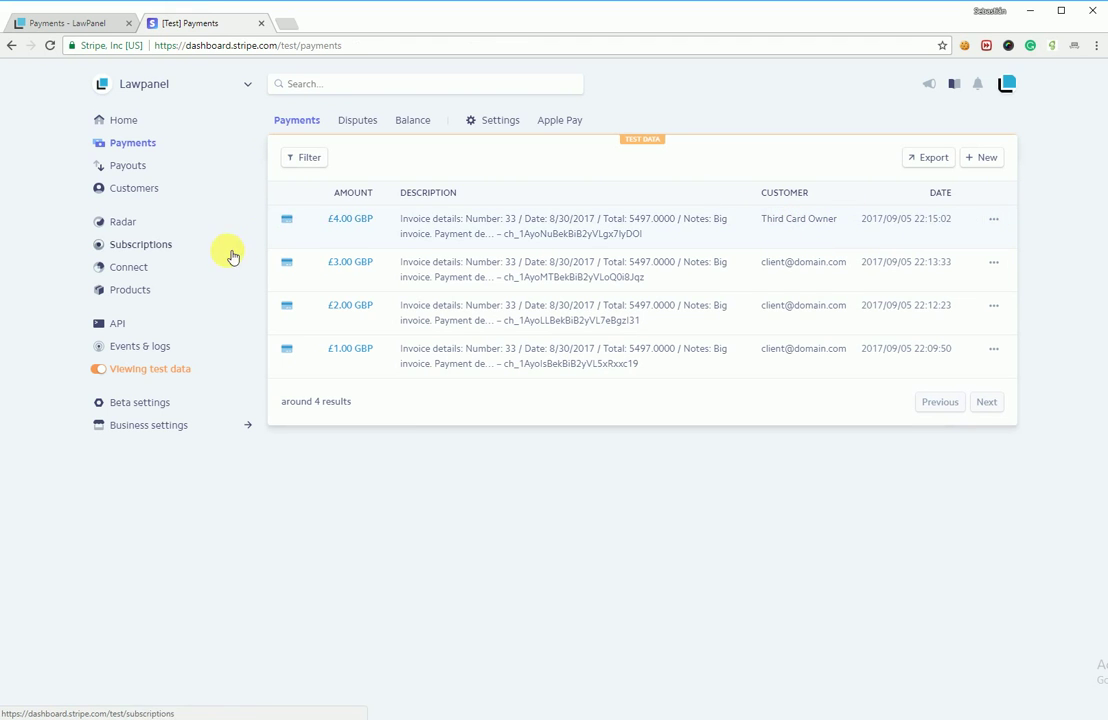
pyautogui.click(134, 189)
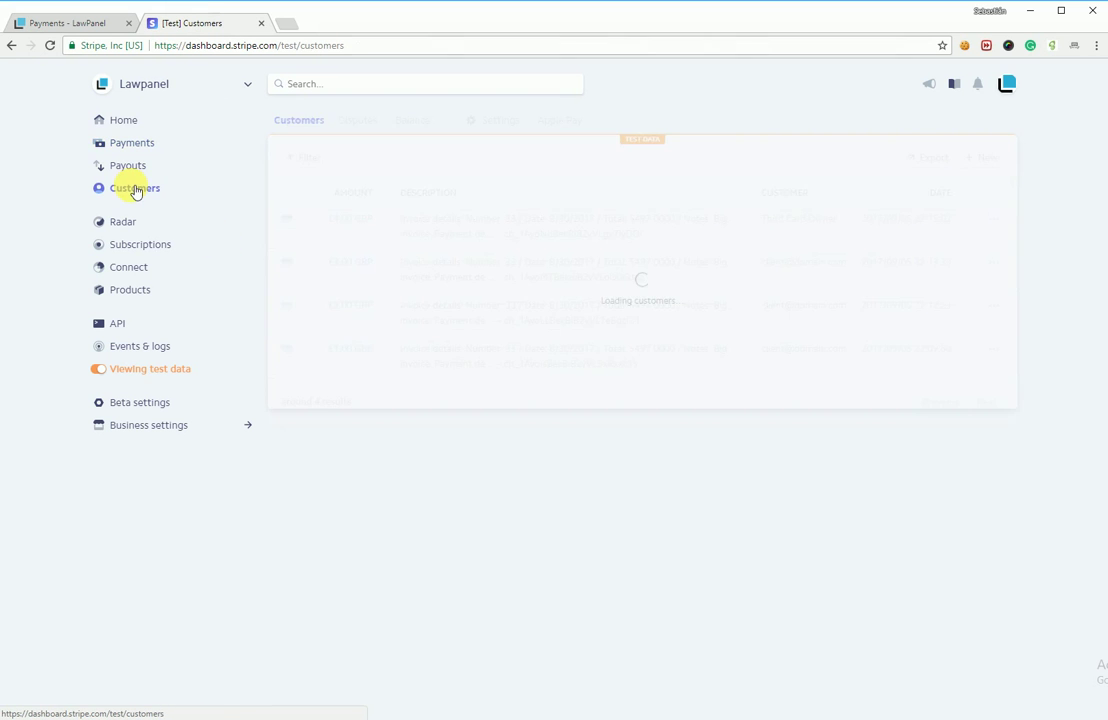
pyautogui.click(432, 228)
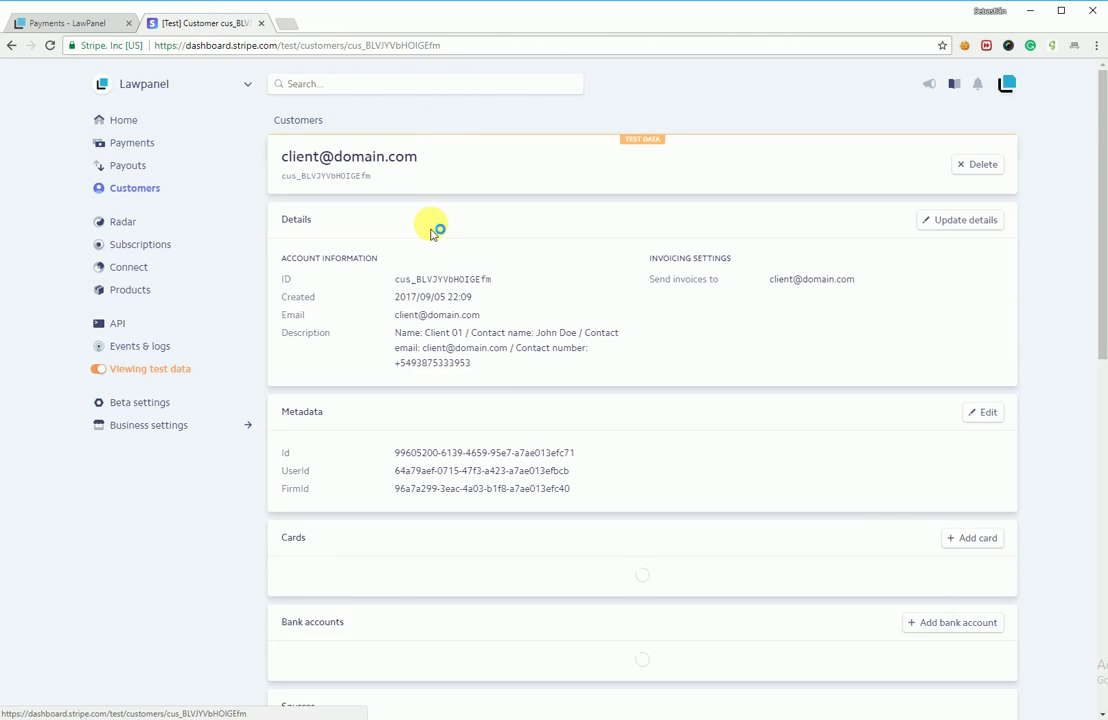
pyautogui.scroll(-3, 502, 370)
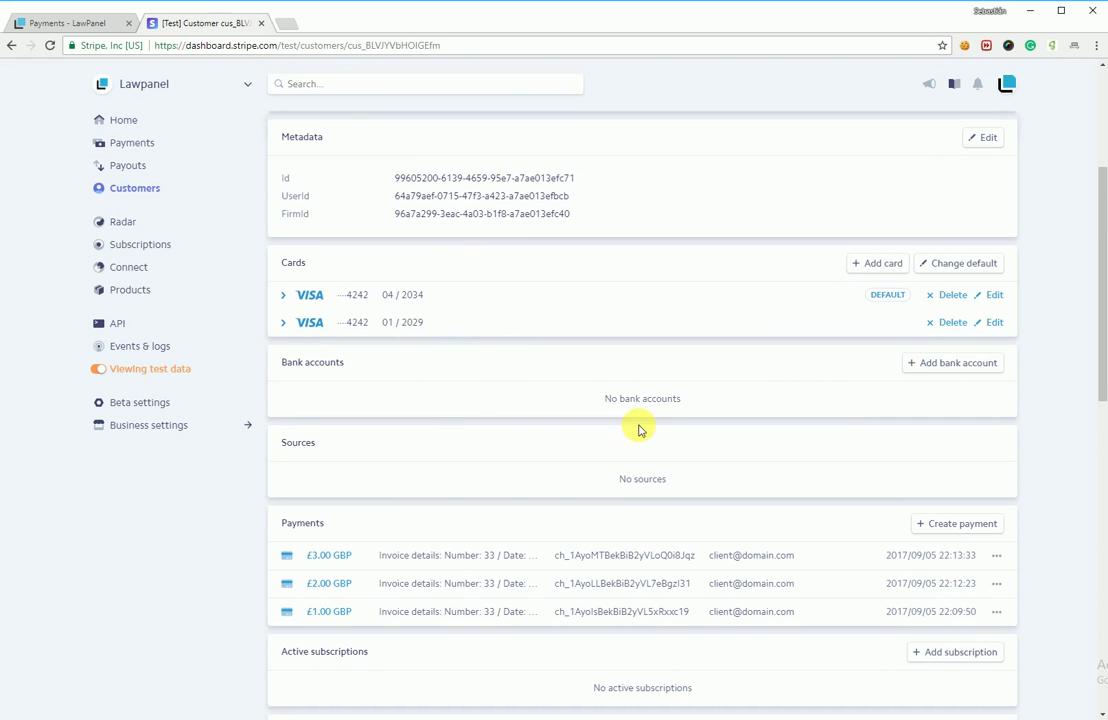
pyautogui.scroll(3, 623, 321)
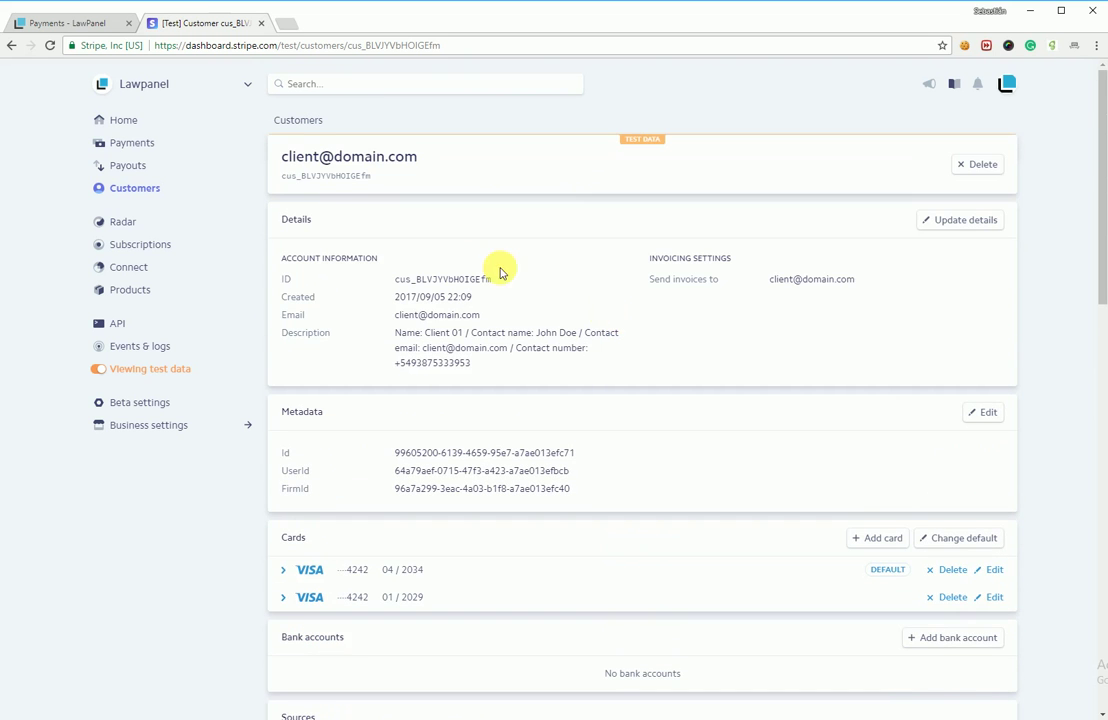
pyautogui.click(84, 22)
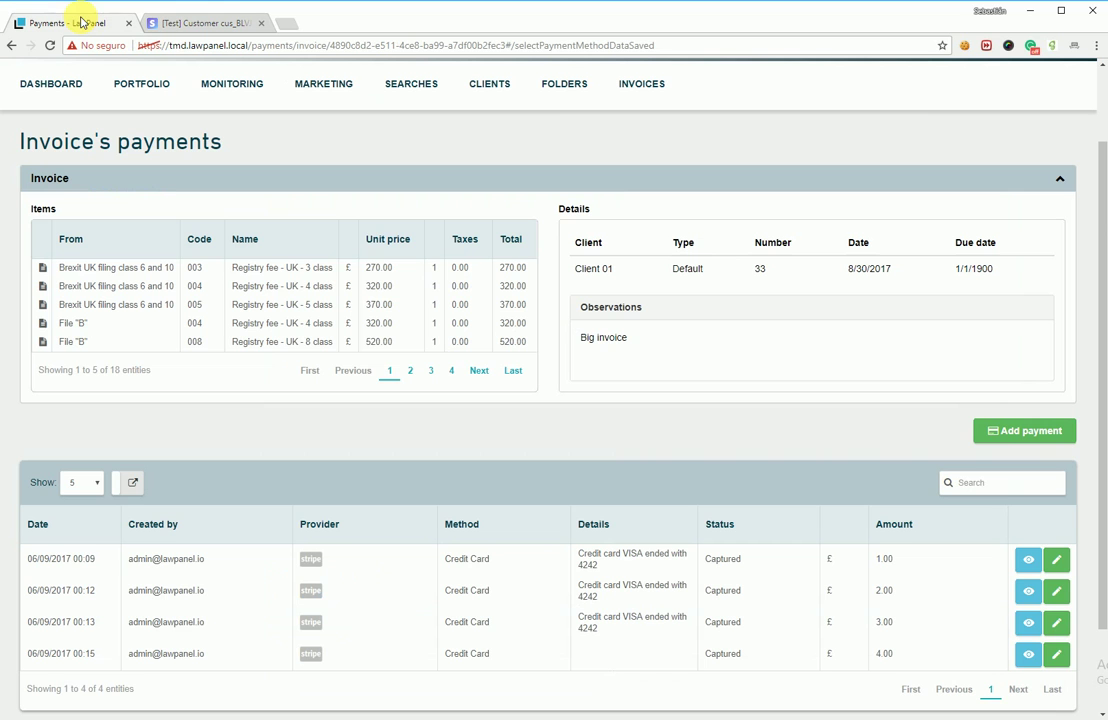